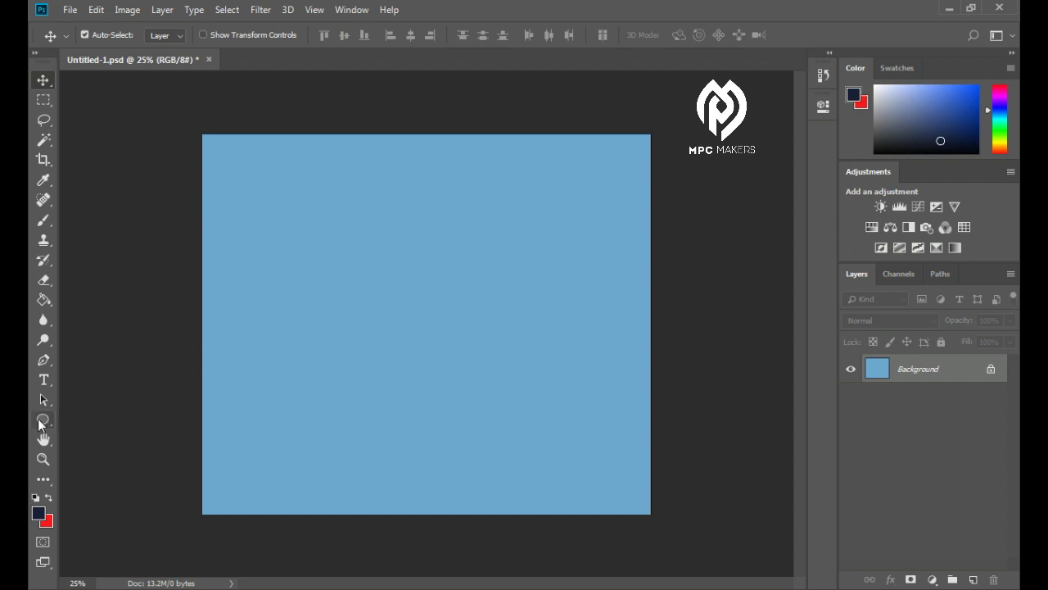
Draw a rounded rectangle with a 90 px corner radius, about 996 by 1375 px, in the middle of the blue canvas
click(39, 419)
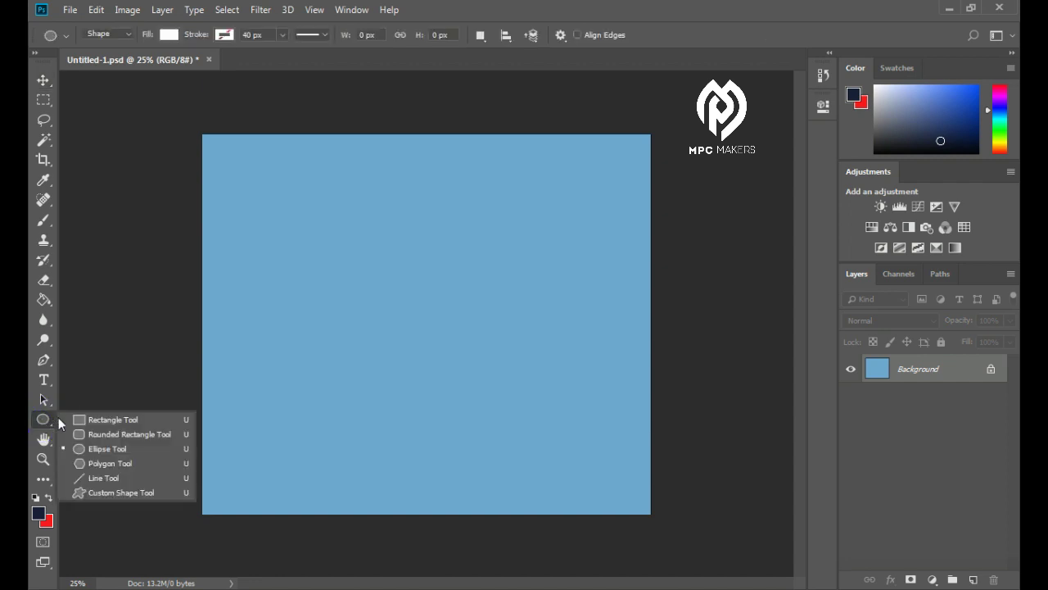
click(110, 433)
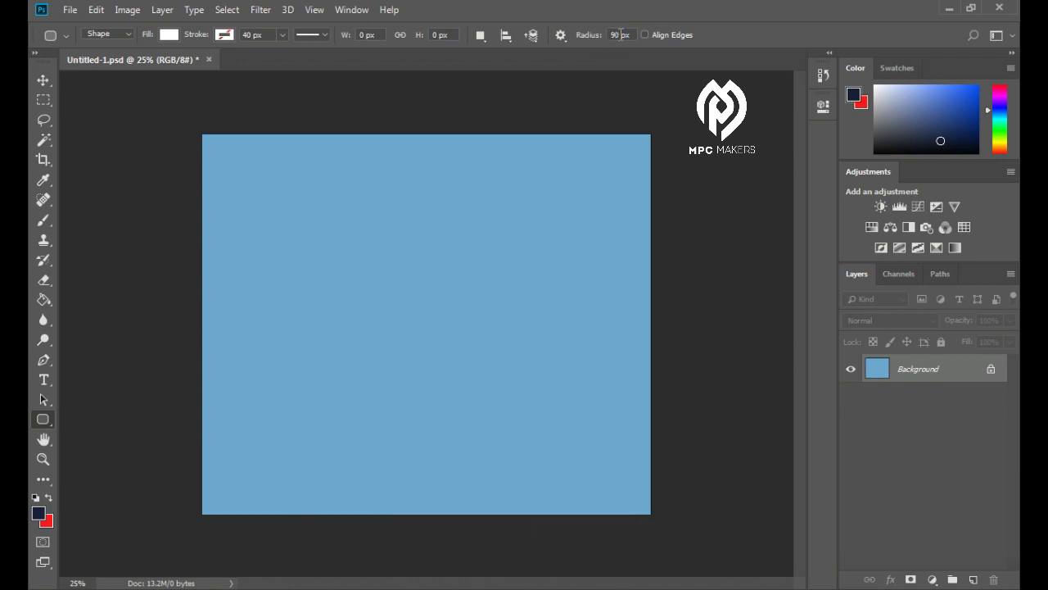
drag(626, 35, 606, 35)
text(90)
key(Return)
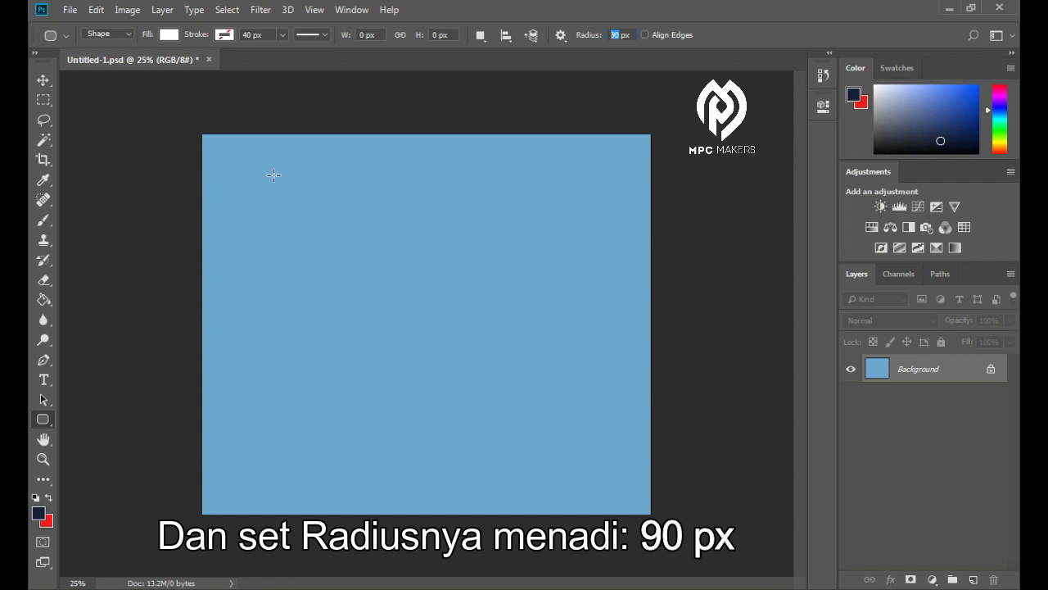
click(308, 206)
drag(349, 219, 499, 471)
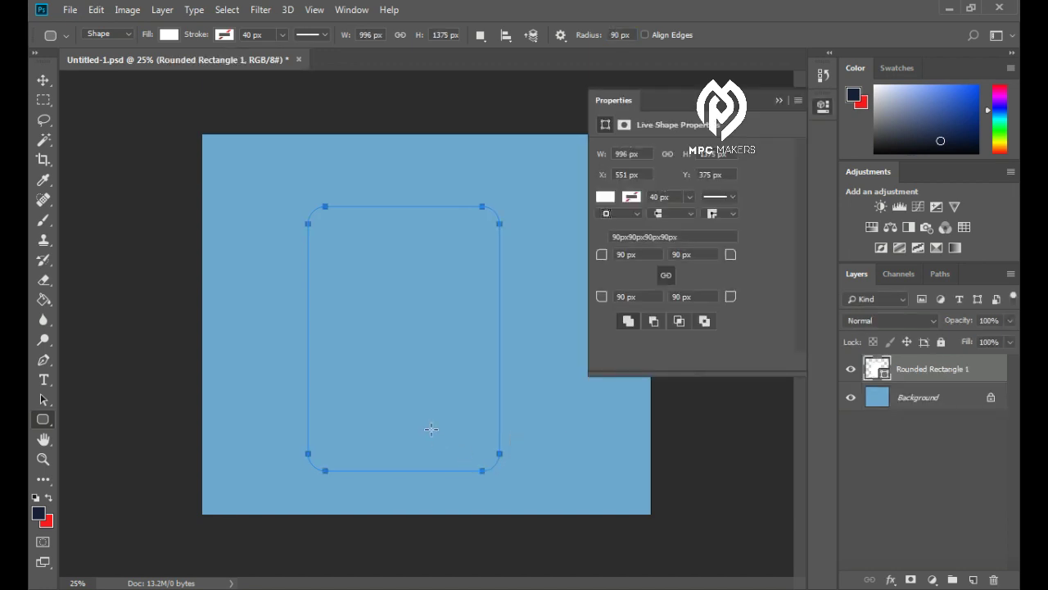
Set the rounded rectangle's fill colour to light orange fdc689
click(170, 35)
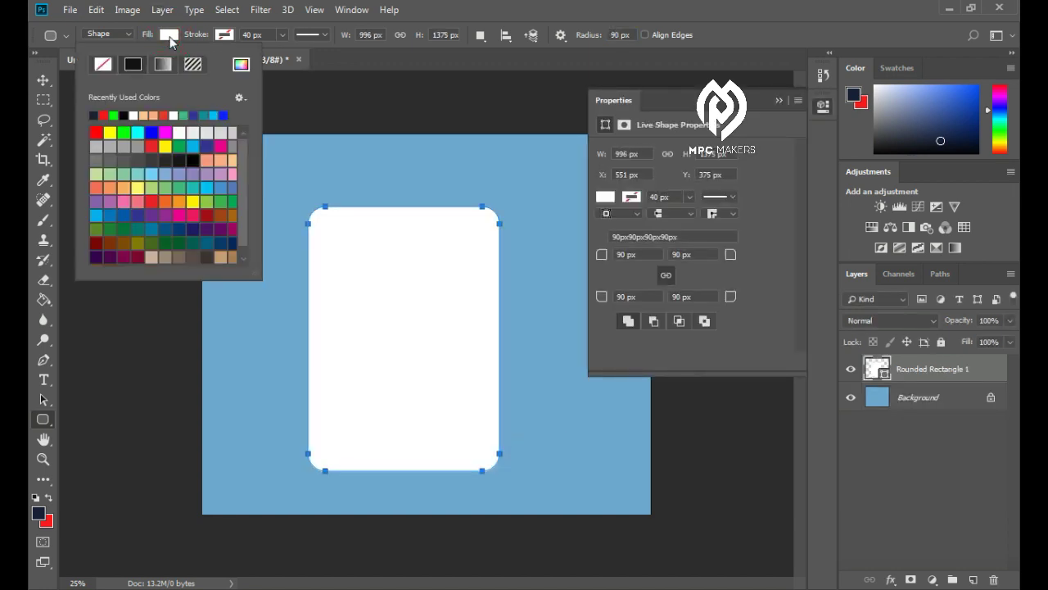
click(150, 110)
click(241, 64)
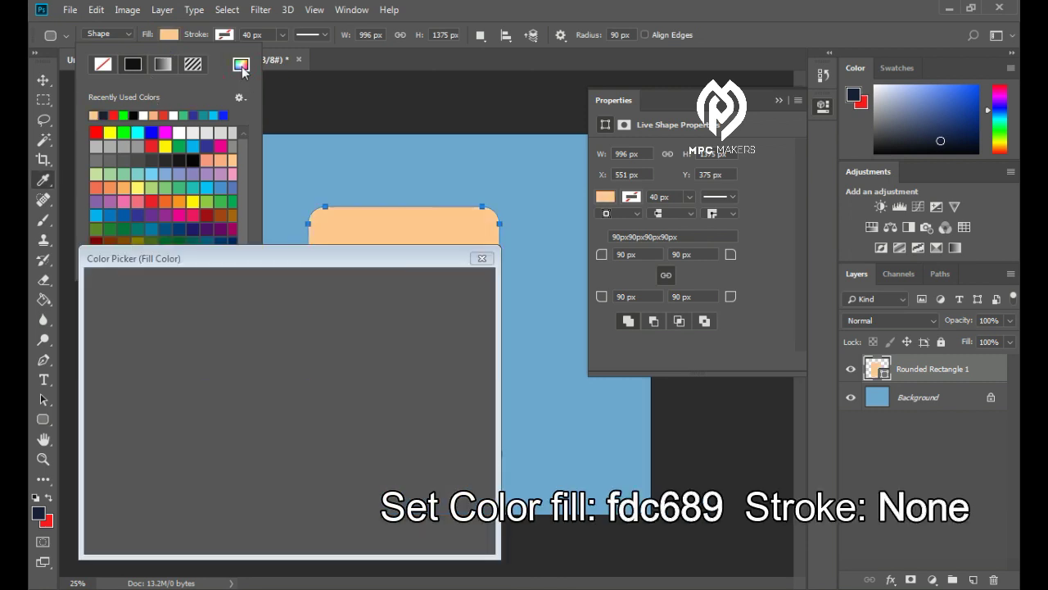
click(393, 539)
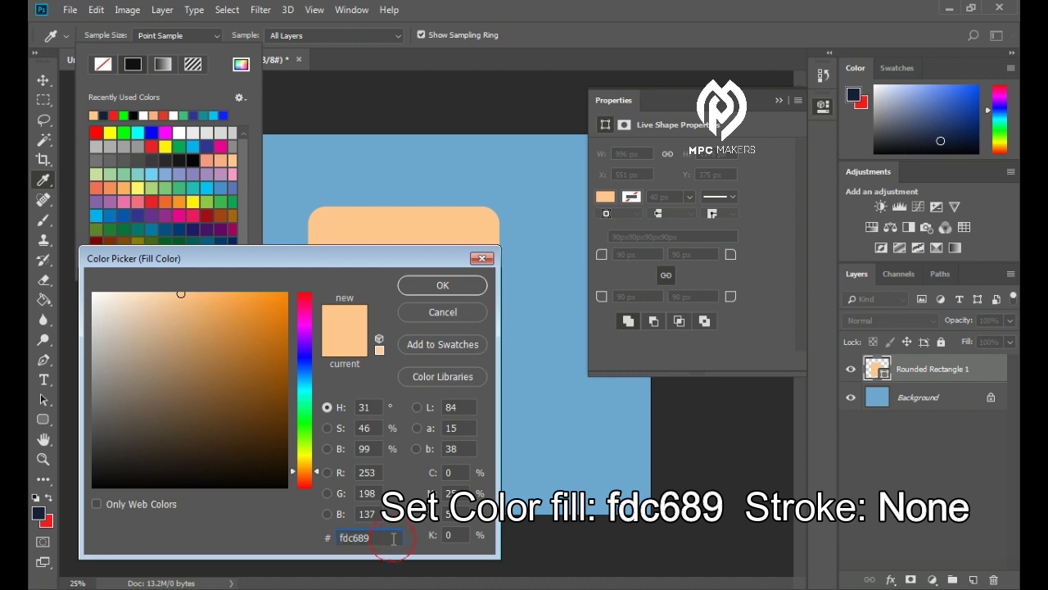
drag(393, 540, 348, 536)
click(379, 538)
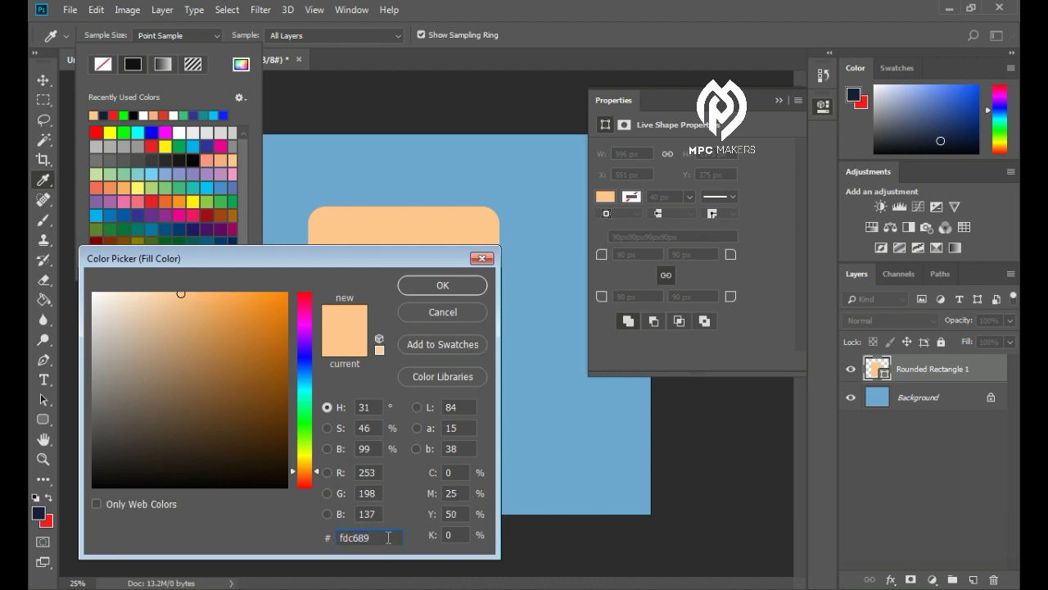
click(428, 287)
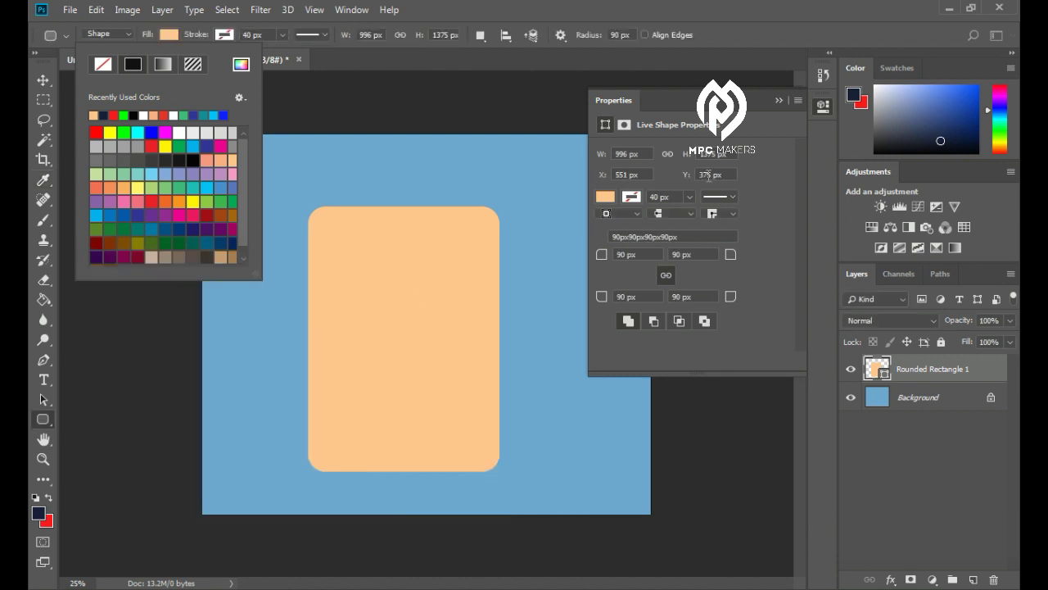
click(779, 100)
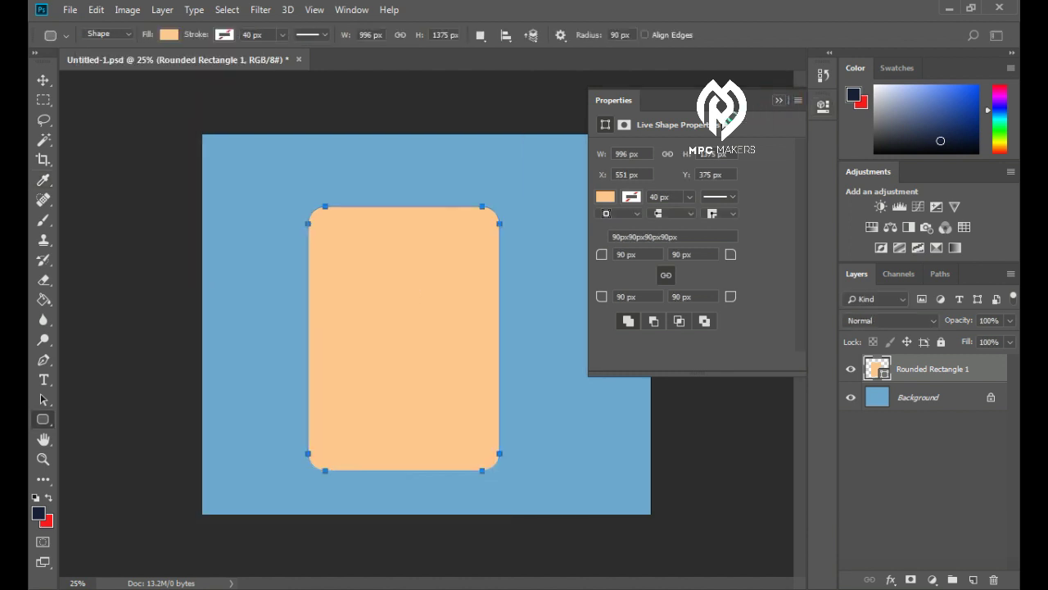
click(770, 105)
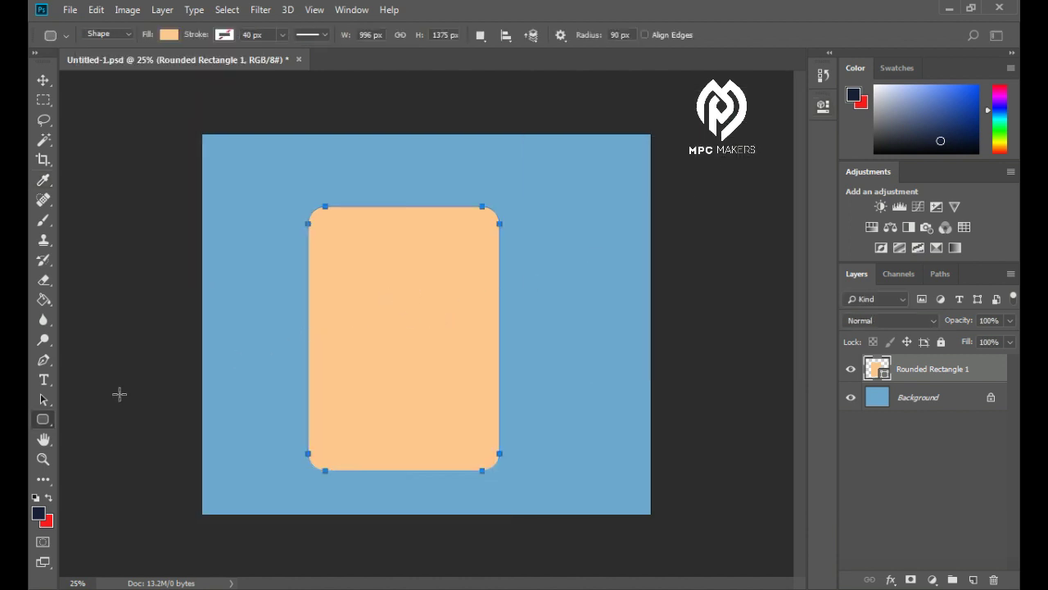
Draw a plain rectangle about 736 by 1167 px inside the orange rounded rectangle with the Rectangle Tool
right_click(48, 424)
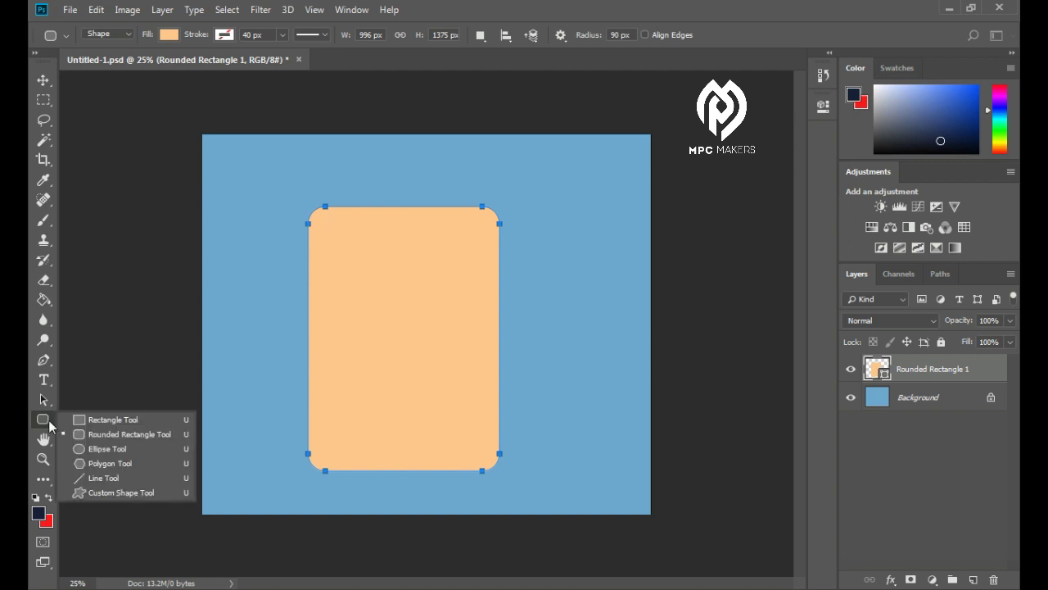
click(116, 422)
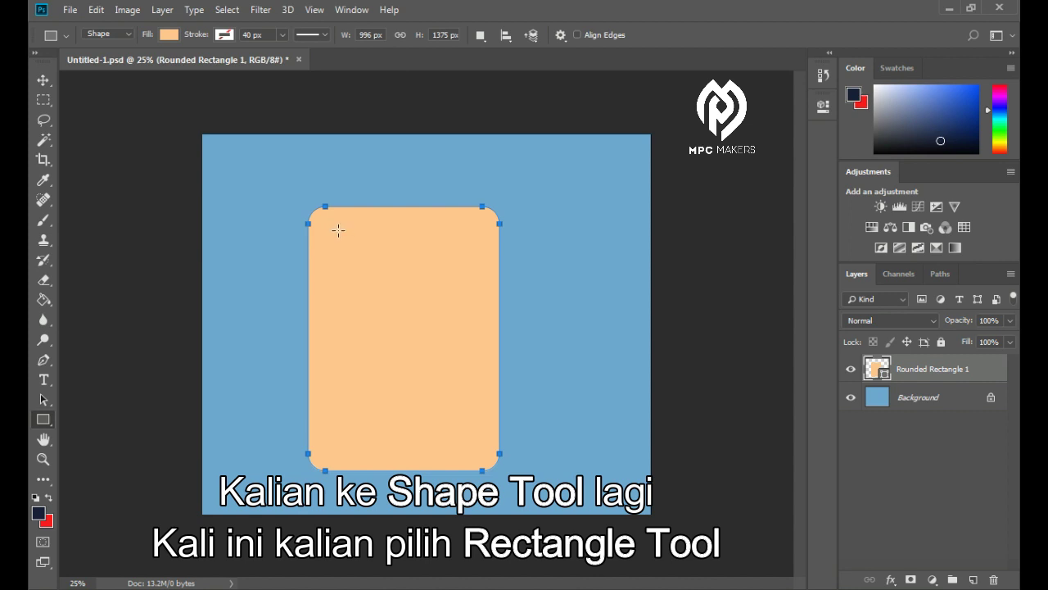
drag(338, 231, 479, 454)
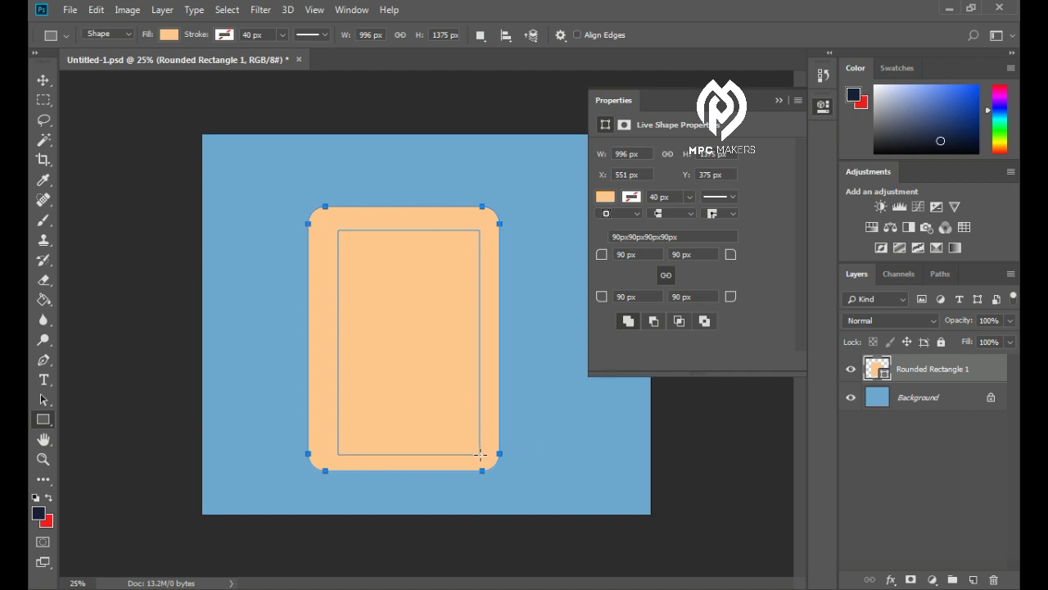
Set the inner rectangle's fill colour to white ffffff
click(169, 36)
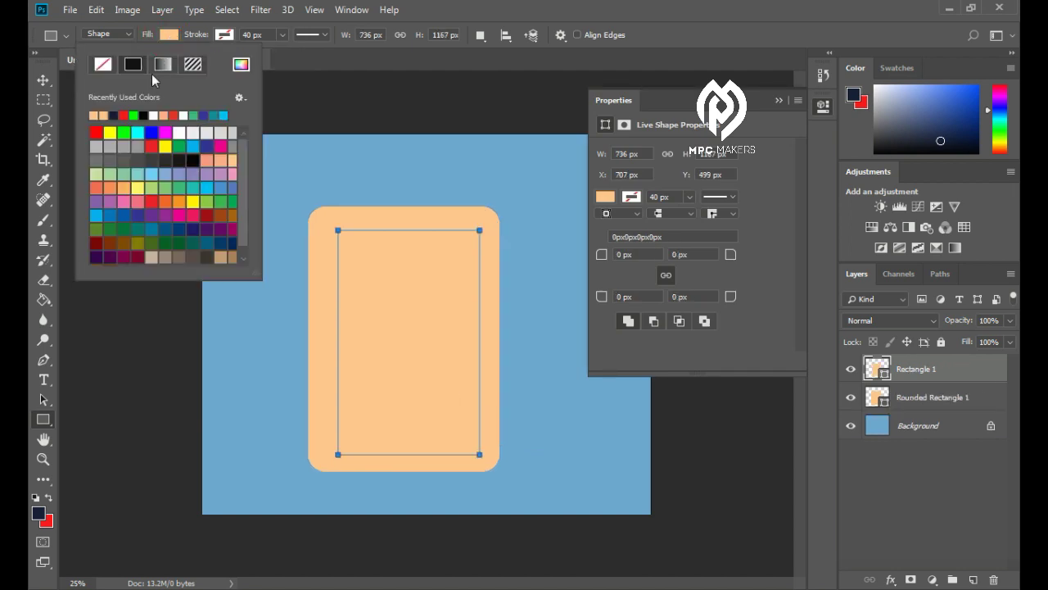
click(153, 116)
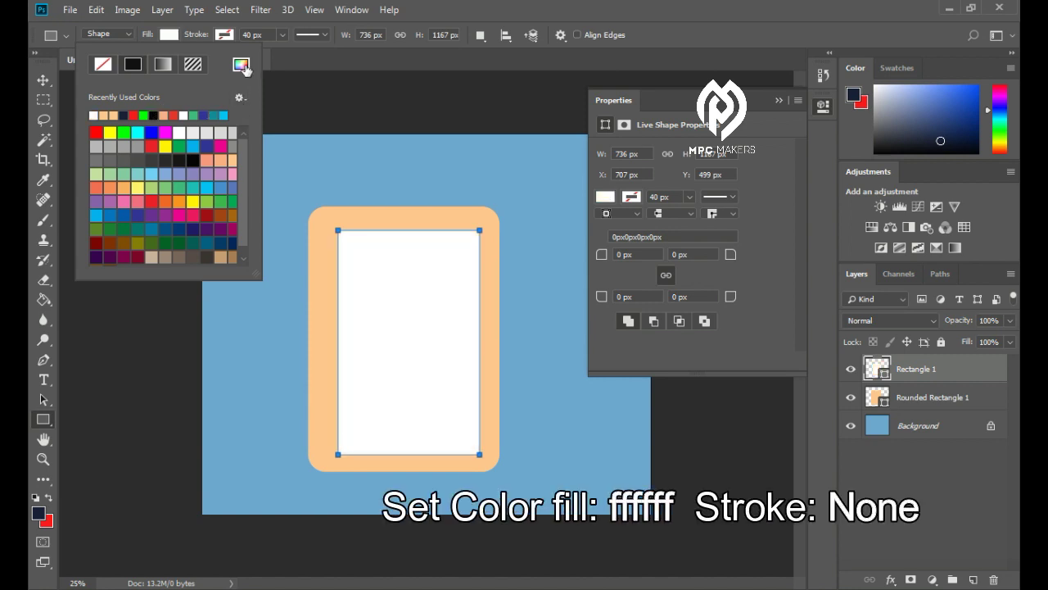
click(241, 65)
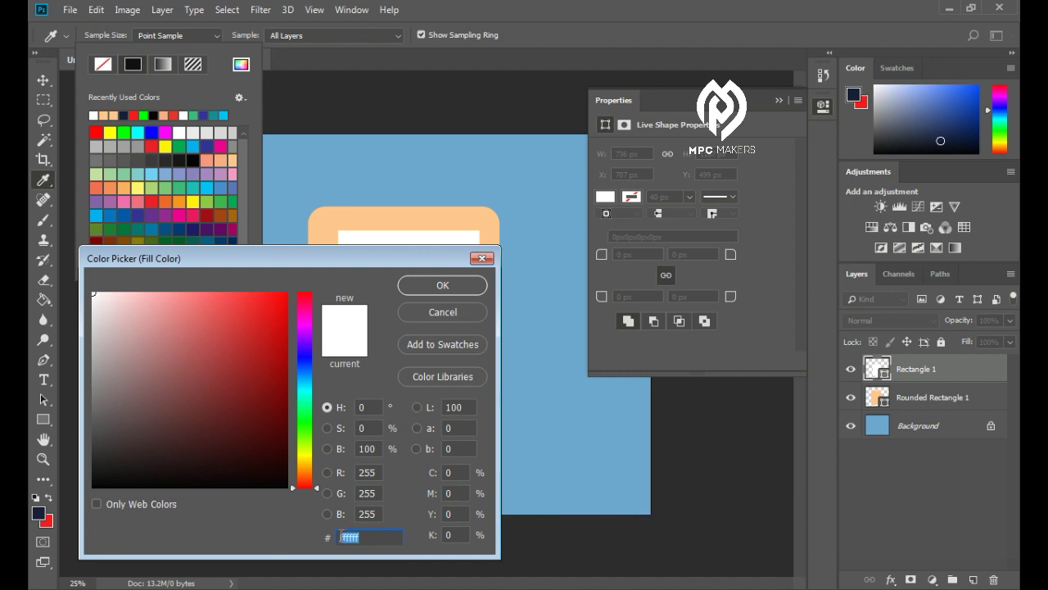
click(368, 538)
click(426, 283)
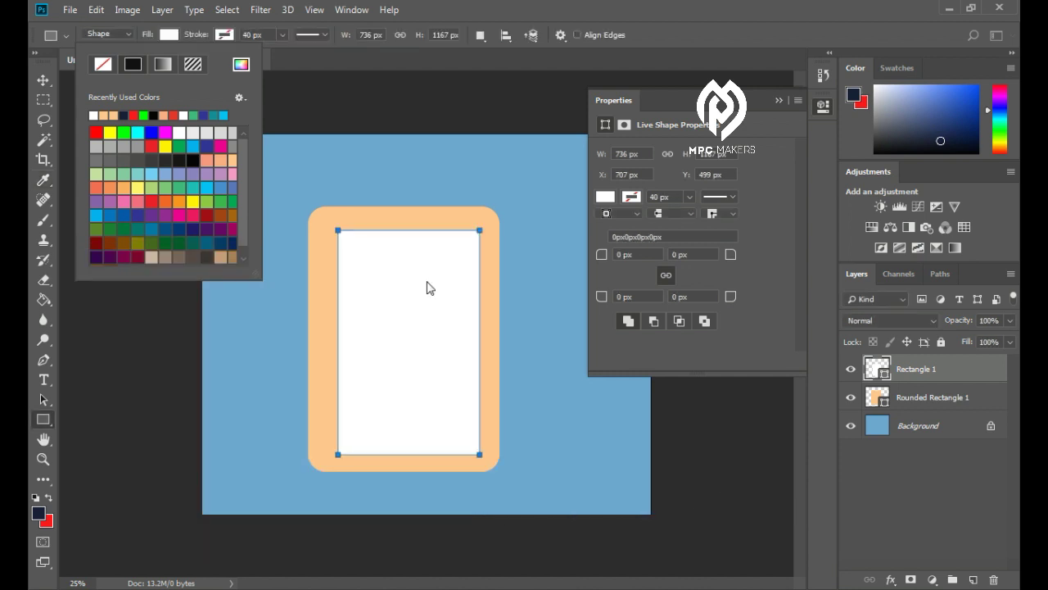
click(778, 98)
click(777, 99)
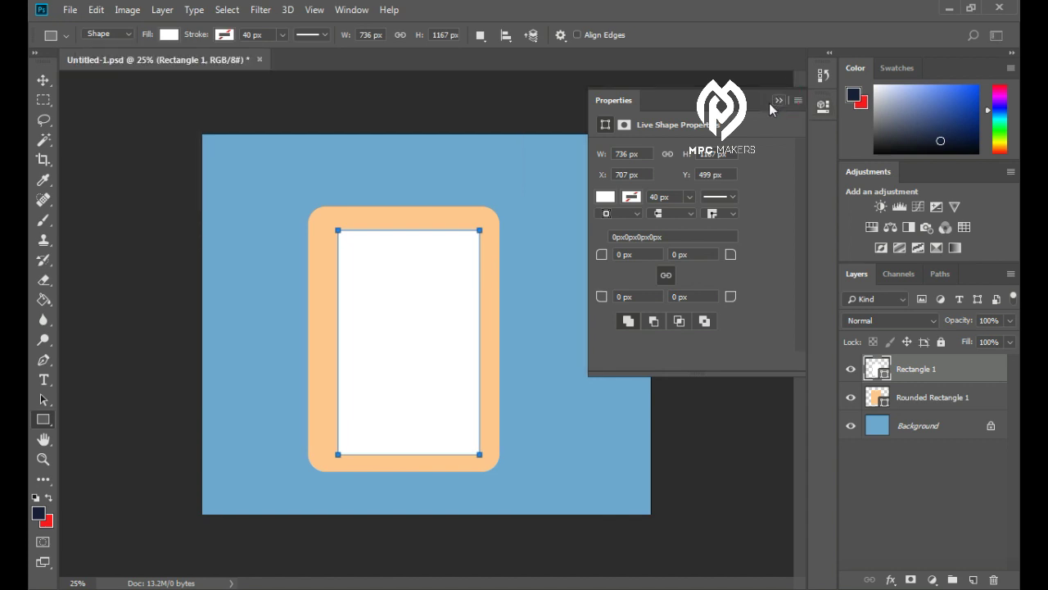
Centre the white rectangle on the orange board and scale it to 107.61% in both width and height
click(43, 81)
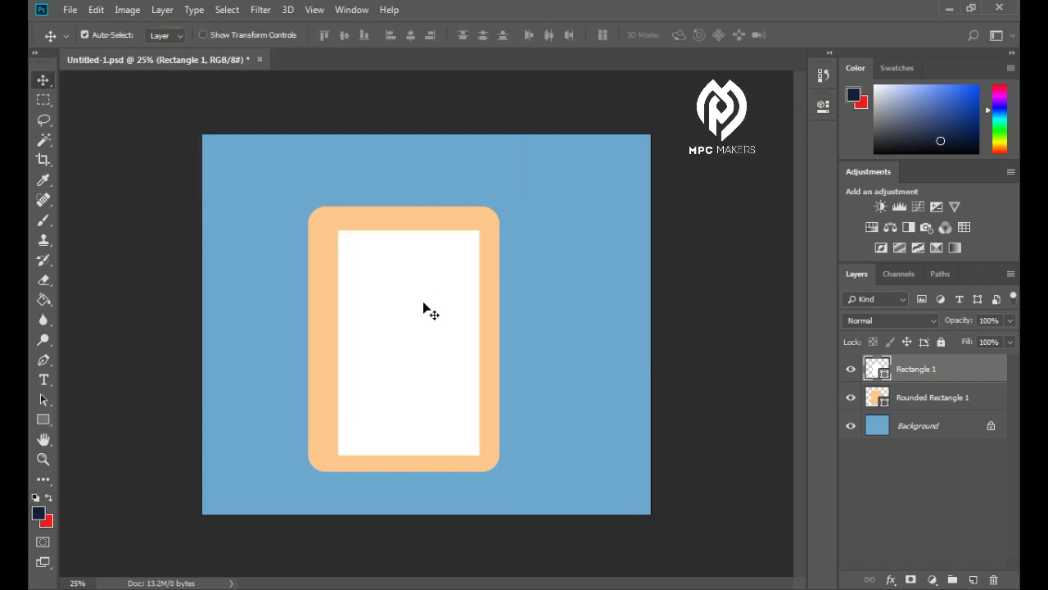
mouse_move(420, 299)
mouse_down()
mouse_move(415, 292)
mouse_move(419, 307)
mouse_up()
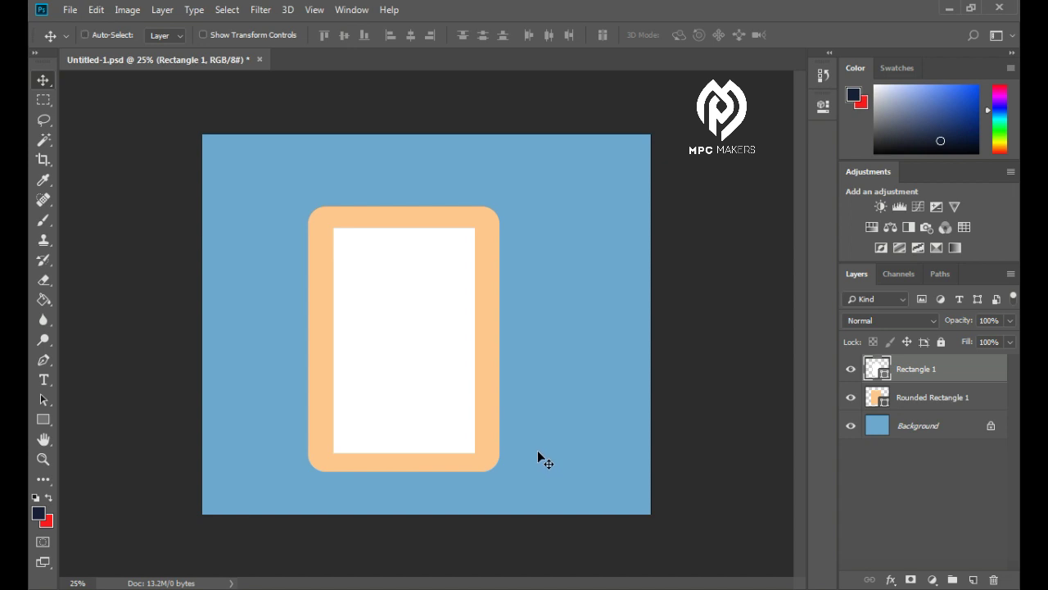
key(ctrl+t)
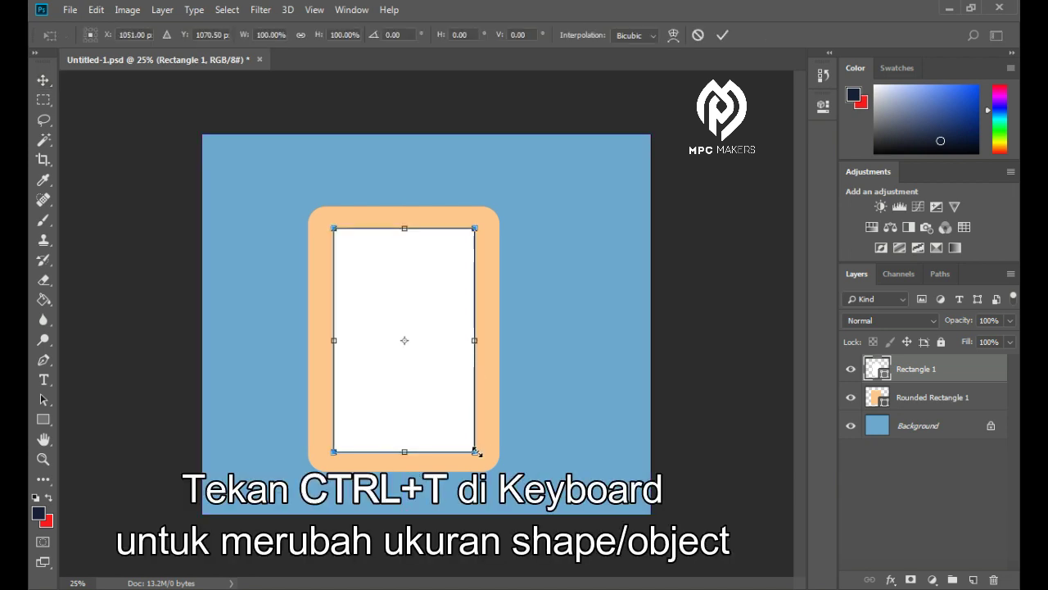
drag(475, 451, 480, 457)
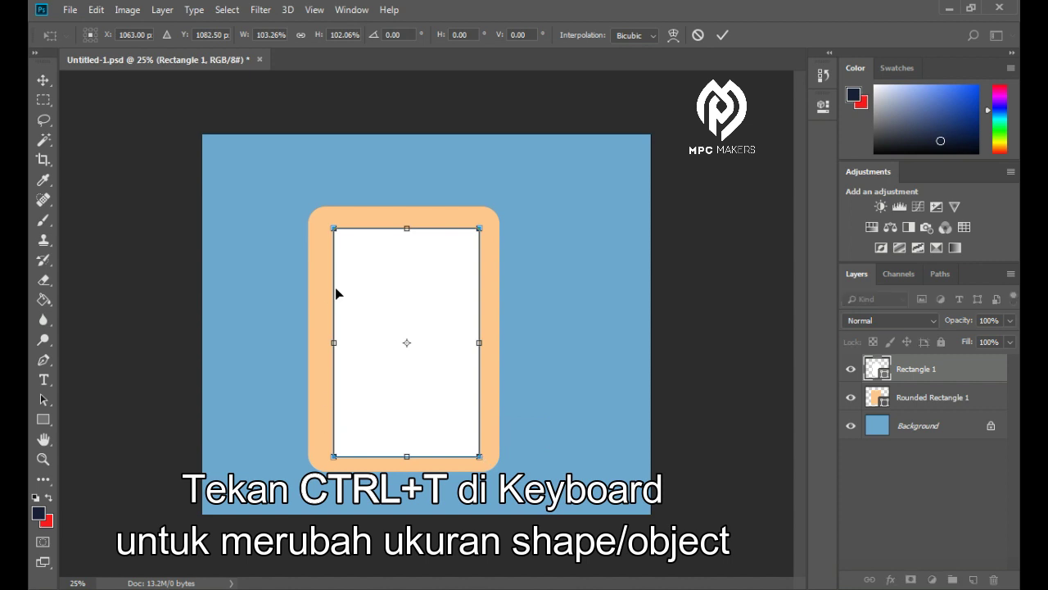
drag(332, 227, 321, 219)
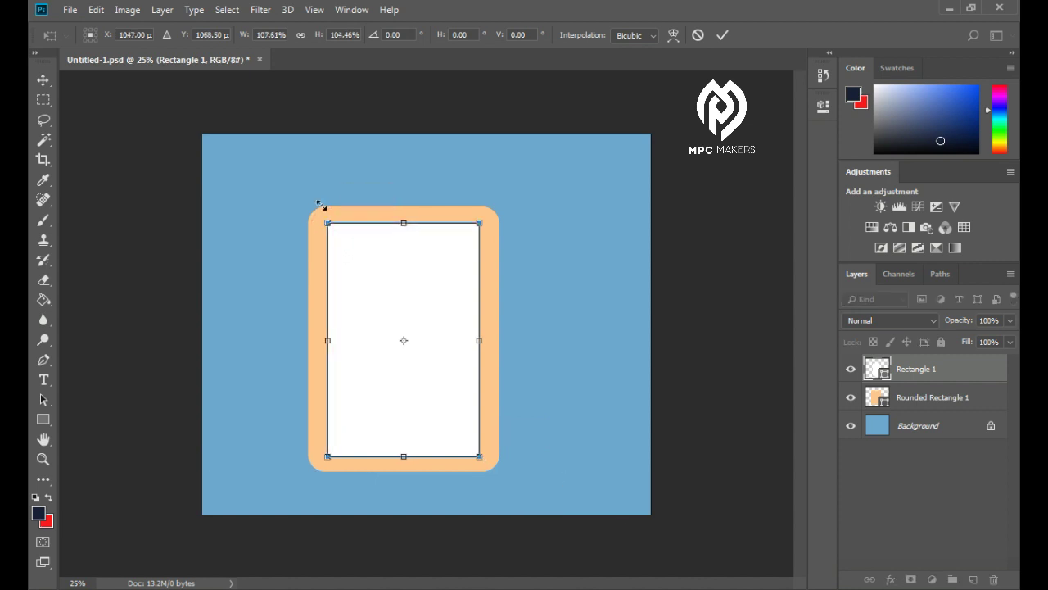
click(301, 35)
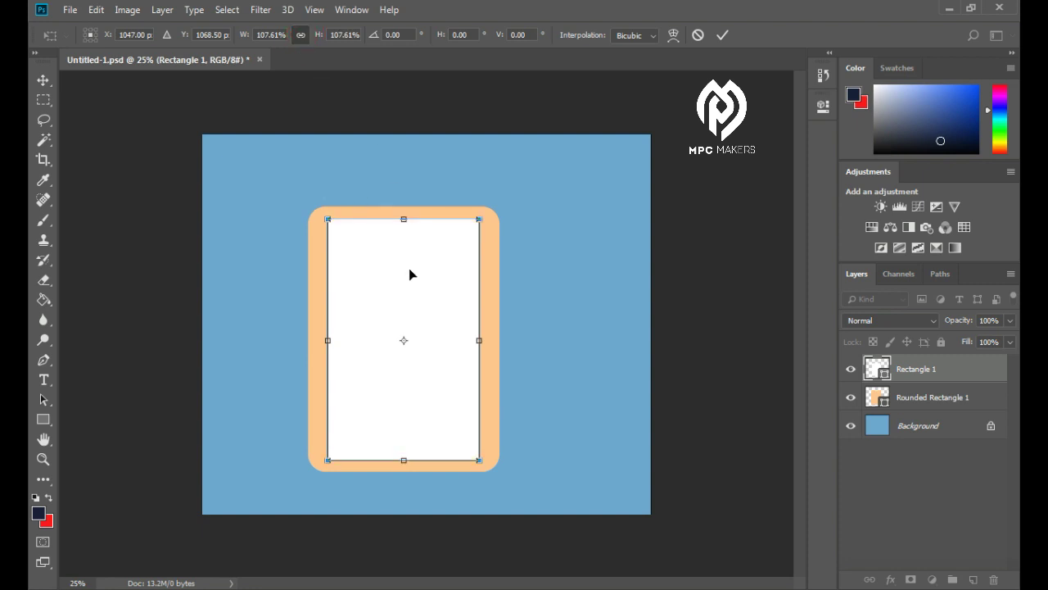
click(721, 37)
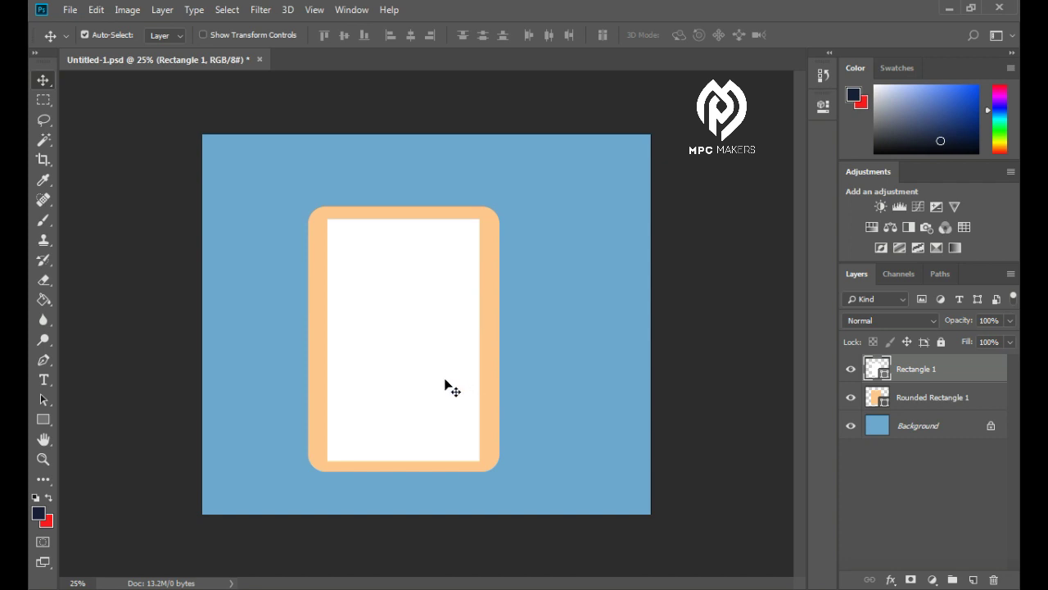
Draw a rectangle about 536 by 149 px across the board's upper edge and fill it with black 000000
click(38, 417)
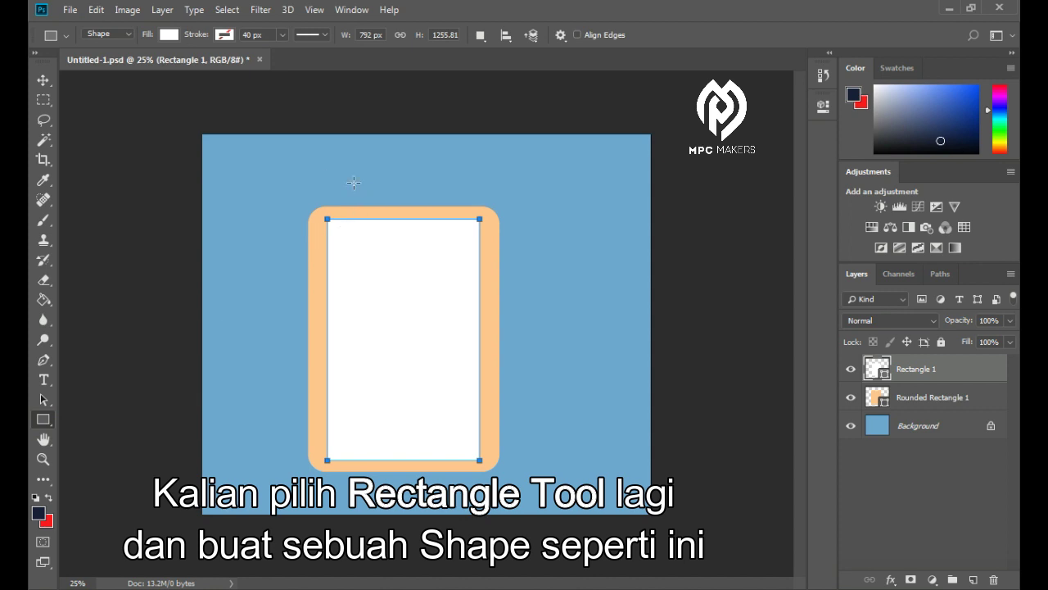
drag(353, 182, 458, 212)
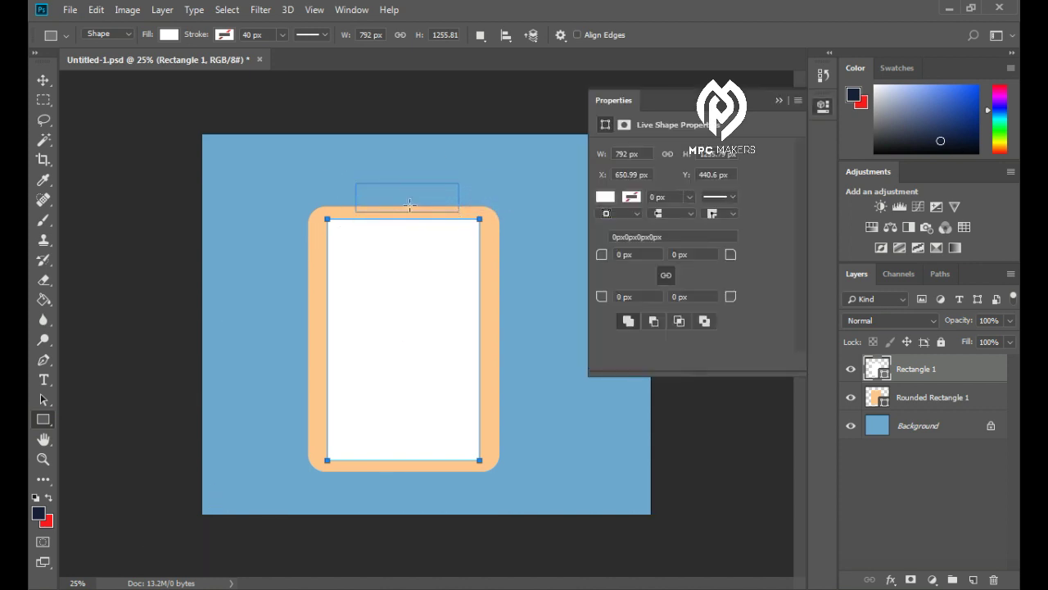
click(169, 34)
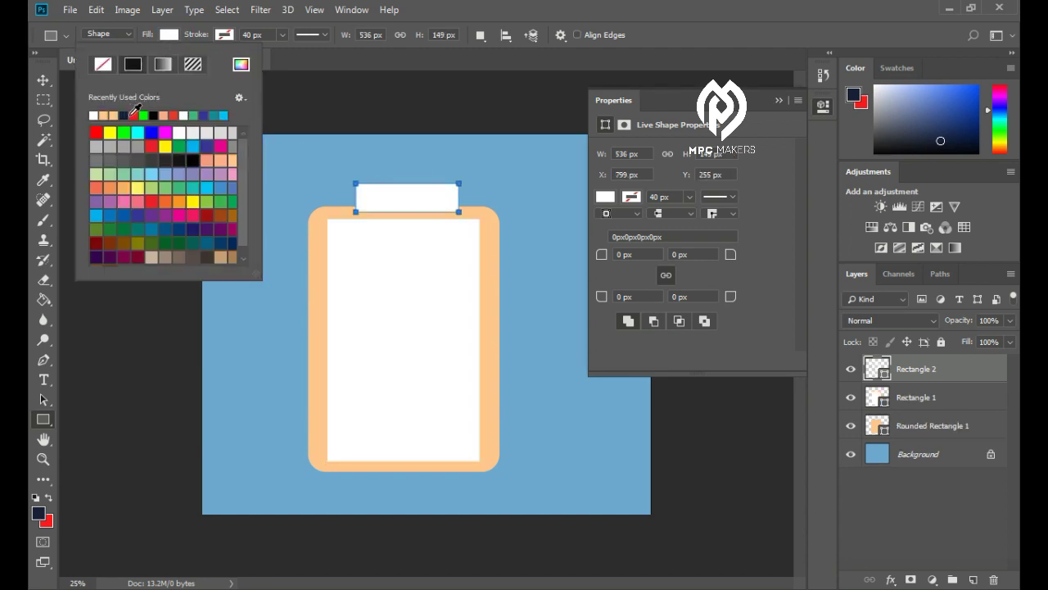
click(153, 116)
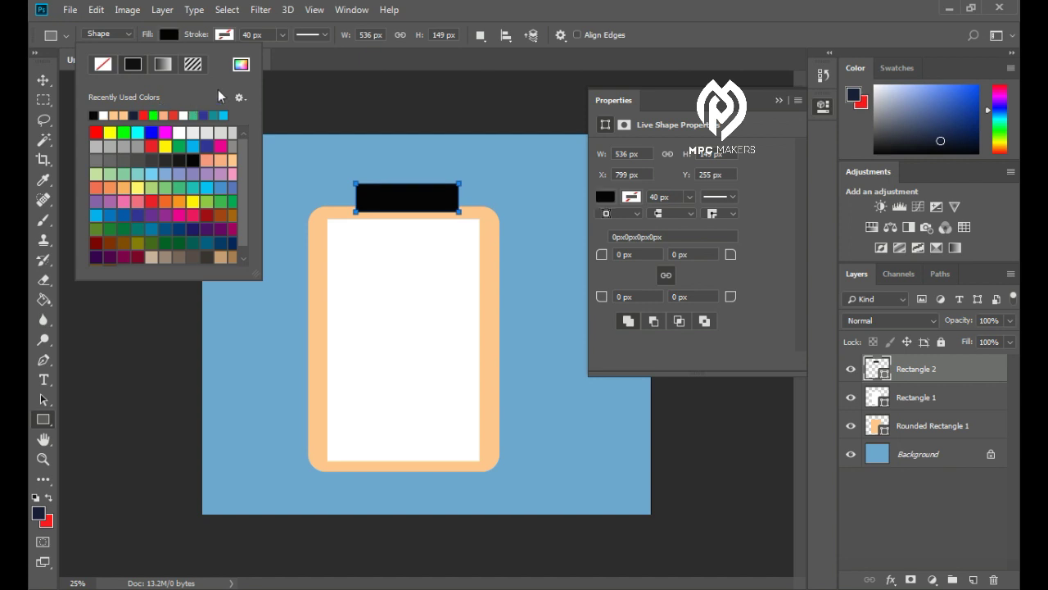
click(240, 67)
click(388, 537)
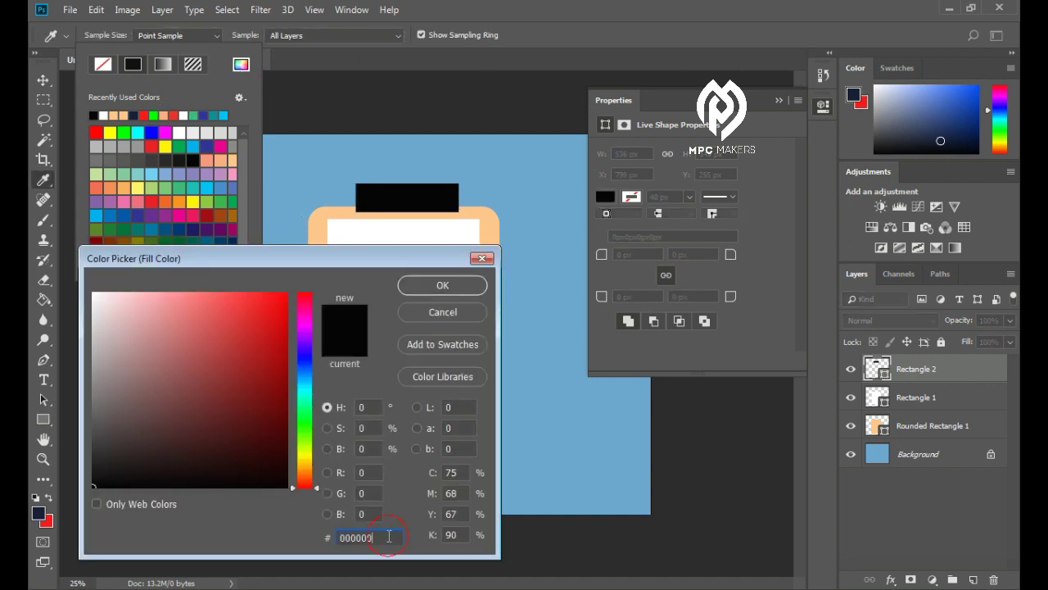
drag(388, 536, 342, 535)
click(433, 286)
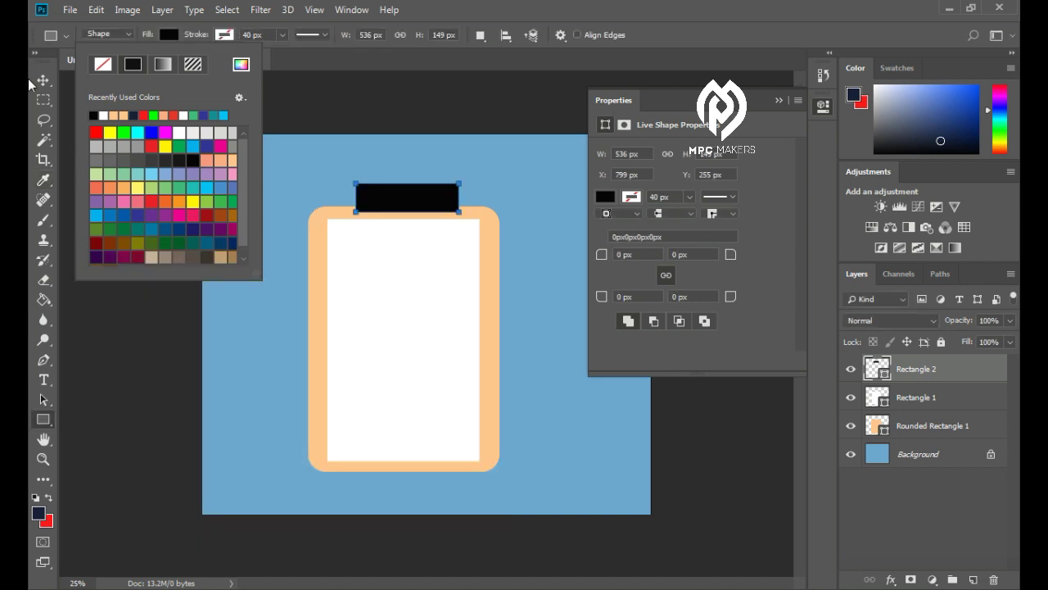
Move the black rectangle down so it overlaps the upper edge of the white paper, centred on the board
click(43, 80)
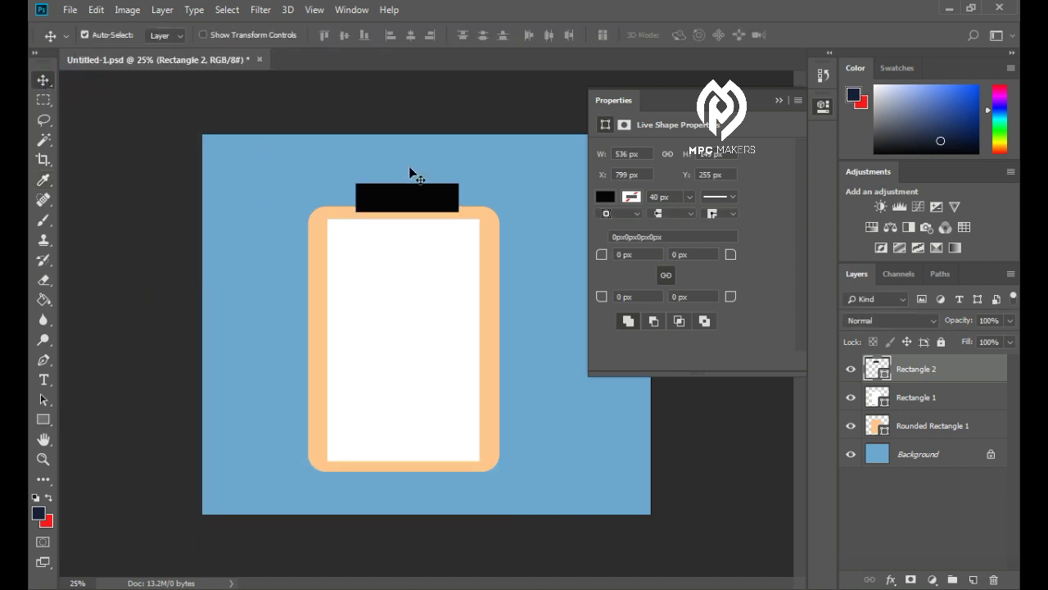
drag(419, 199, 415, 215)
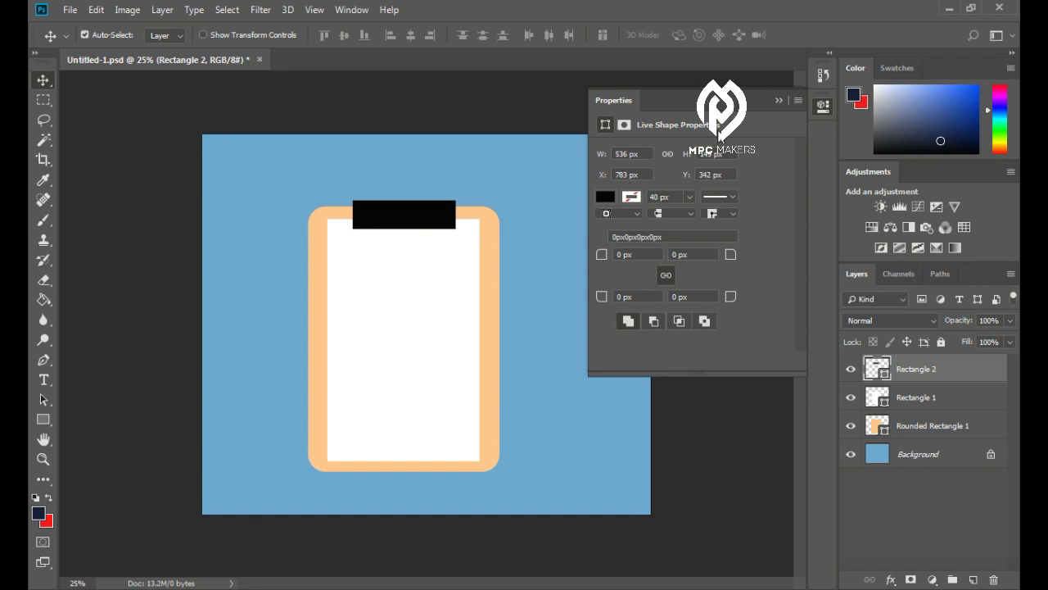
click(778, 100)
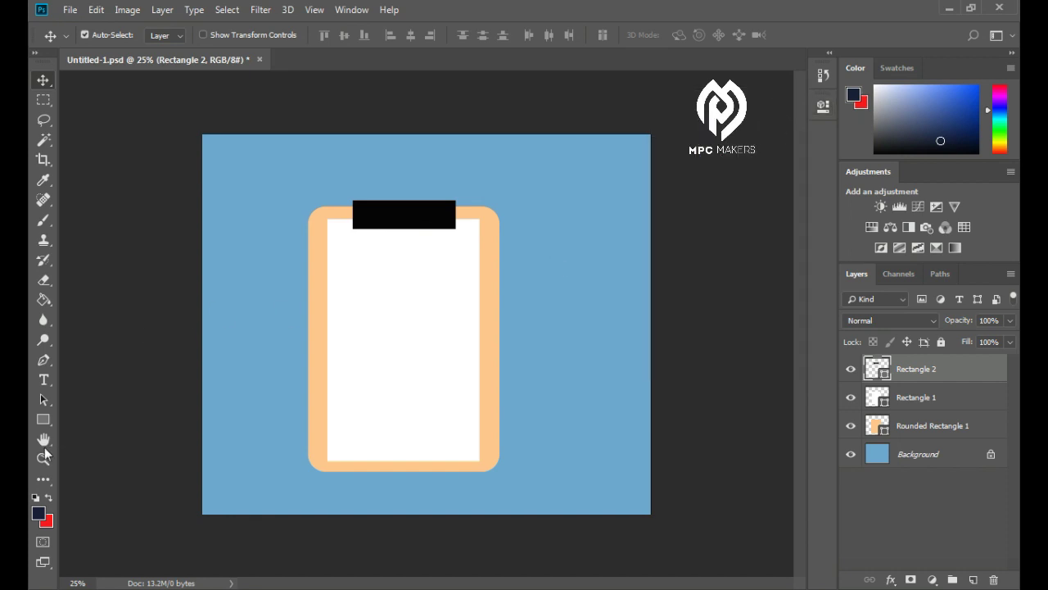
Draw a circle of about 200 by 200 px with the Ellipse tool, centred over the upper edge of the black clip
click(43, 419)
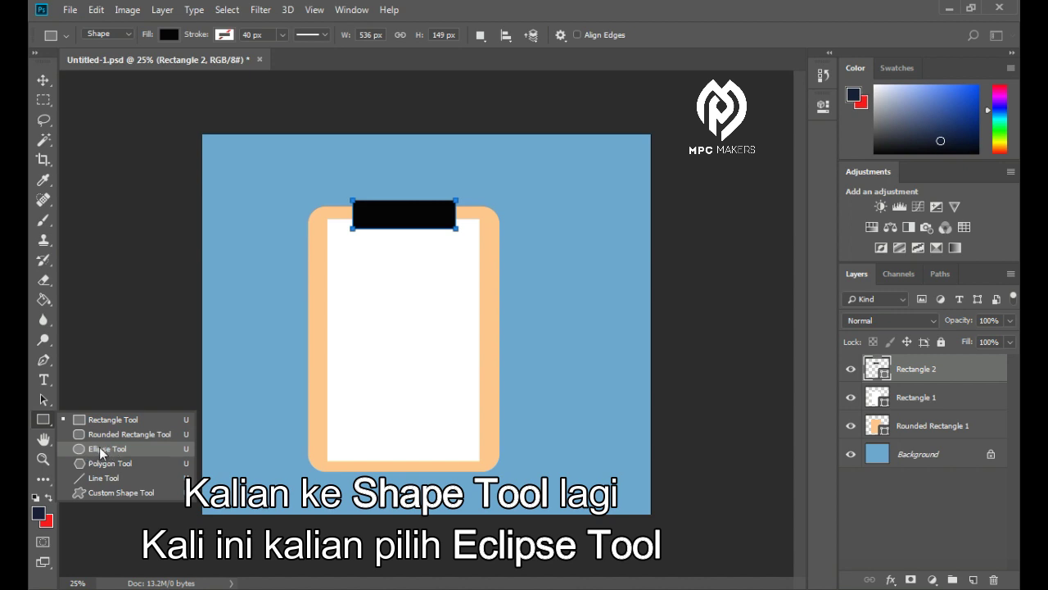
click(121, 451)
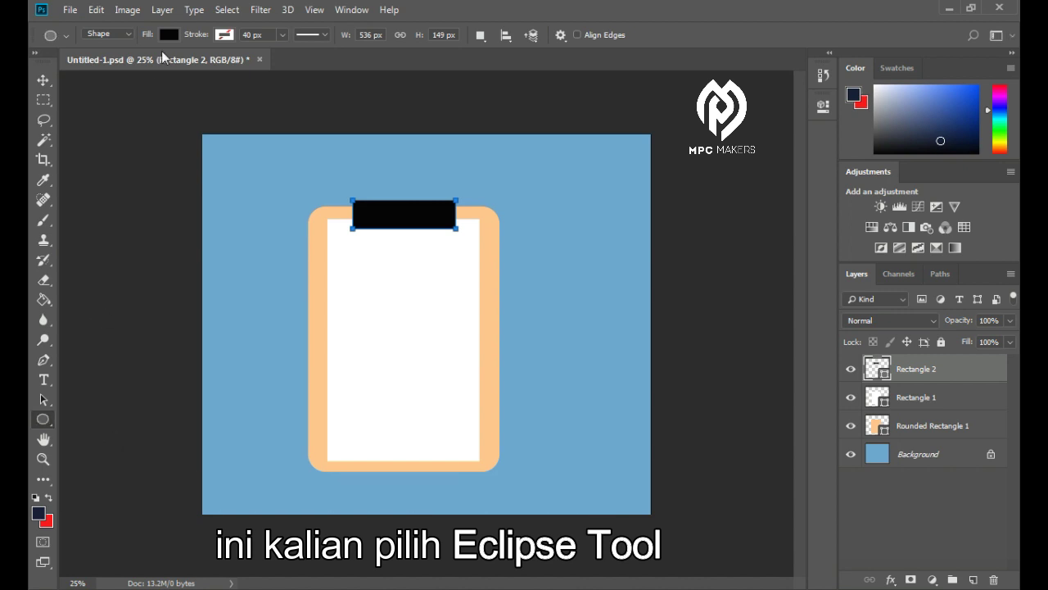
click(166, 34)
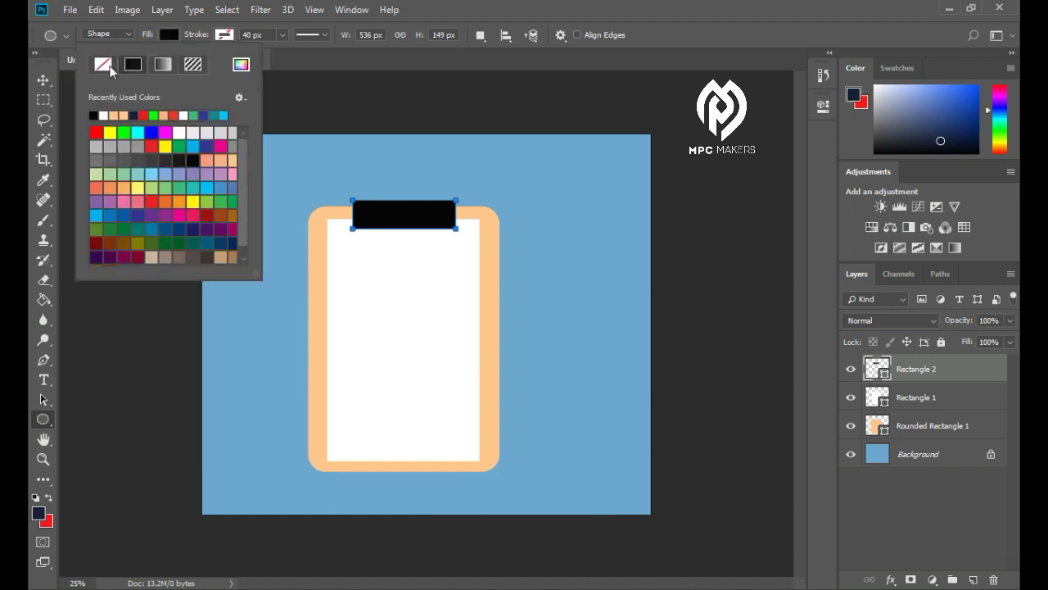
click(504, 5)
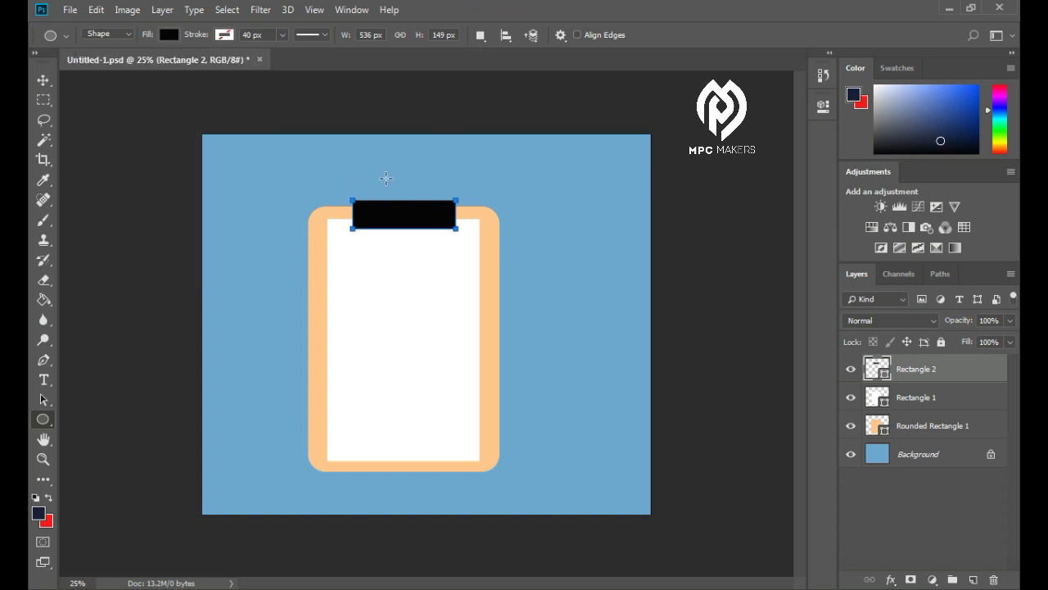
drag(386, 178, 423, 216)
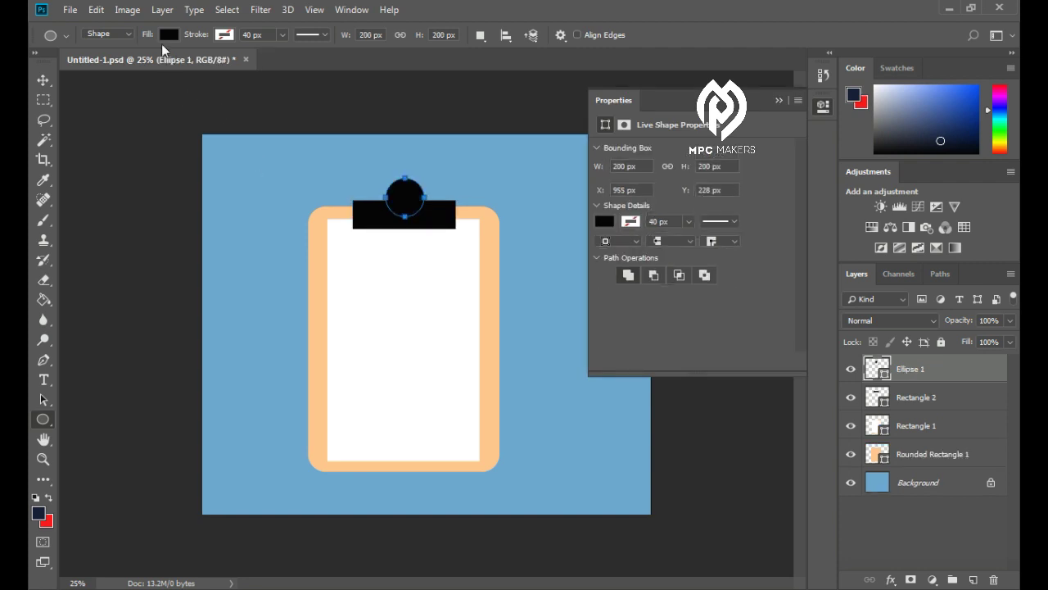
Set the circle's fill to none and give it a 40 px stroke in black 000000
click(169, 38)
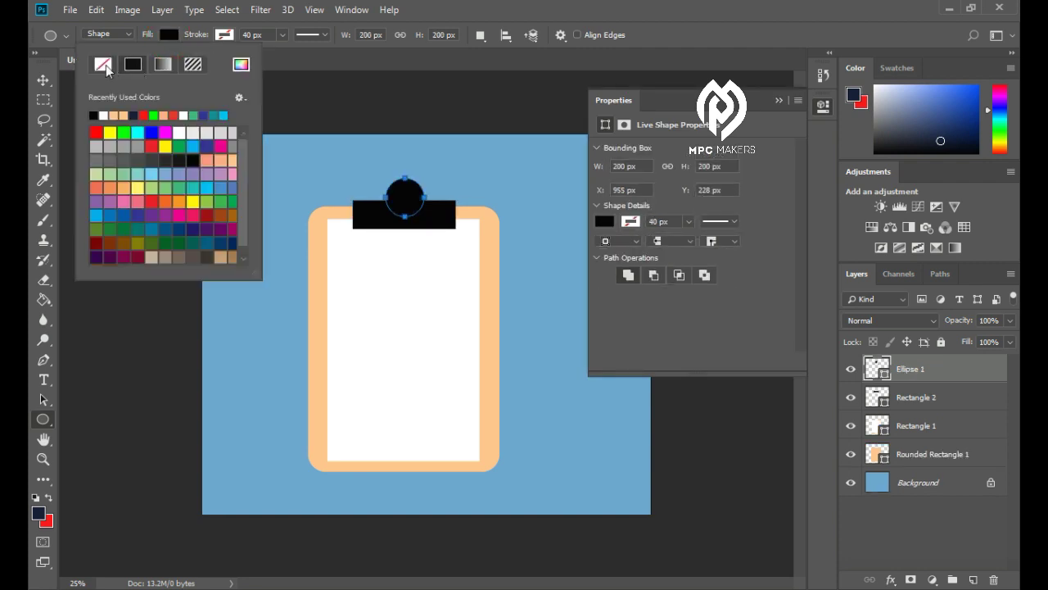
click(105, 66)
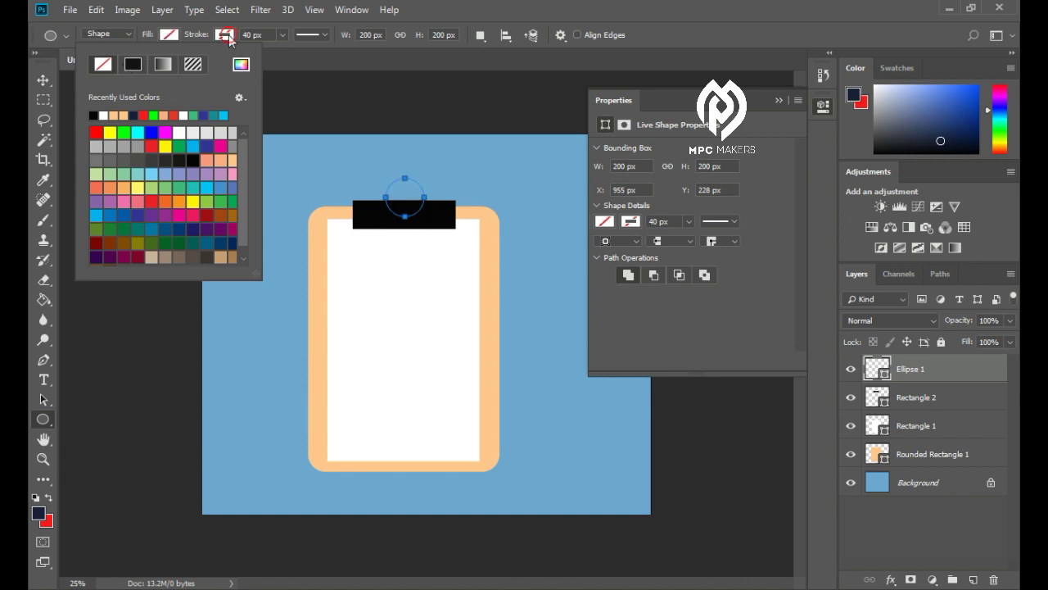
click(225, 36)
click(150, 115)
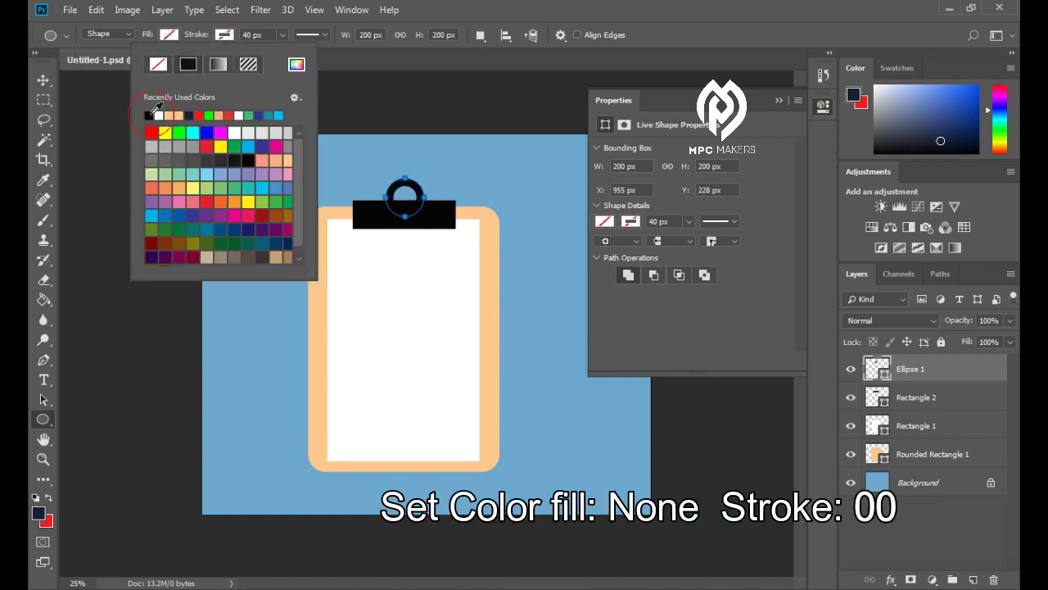
click(296, 66)
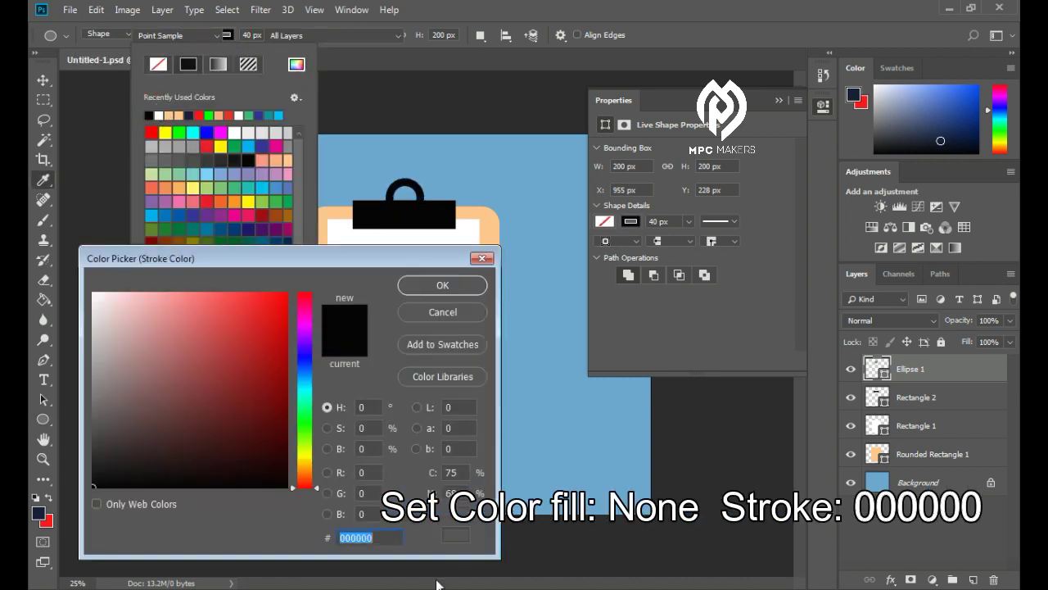
click(392, 538)
double_click(391, 538)
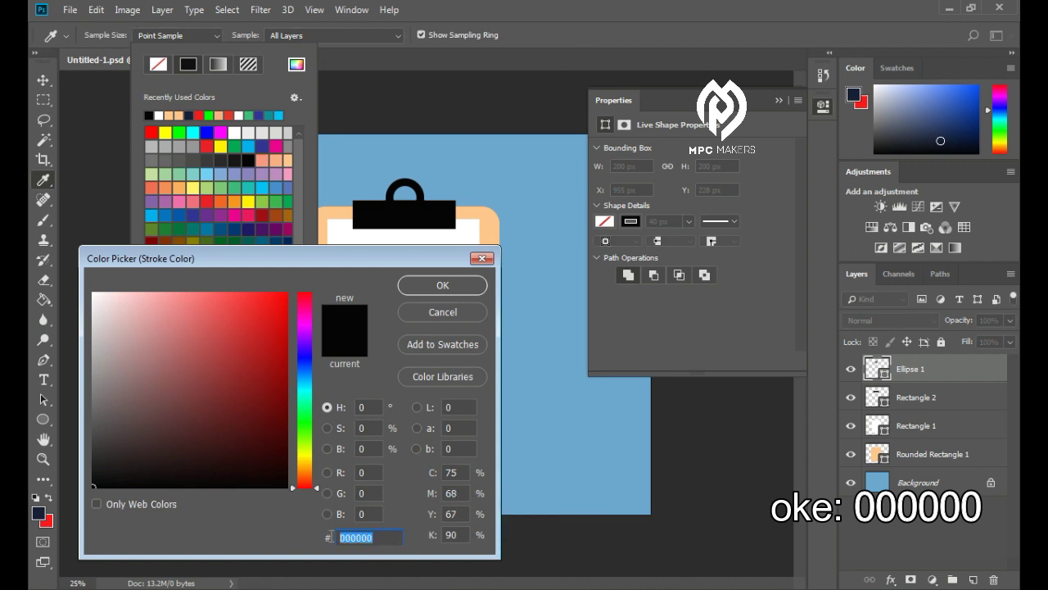
drag(391, 538, 346, 538)
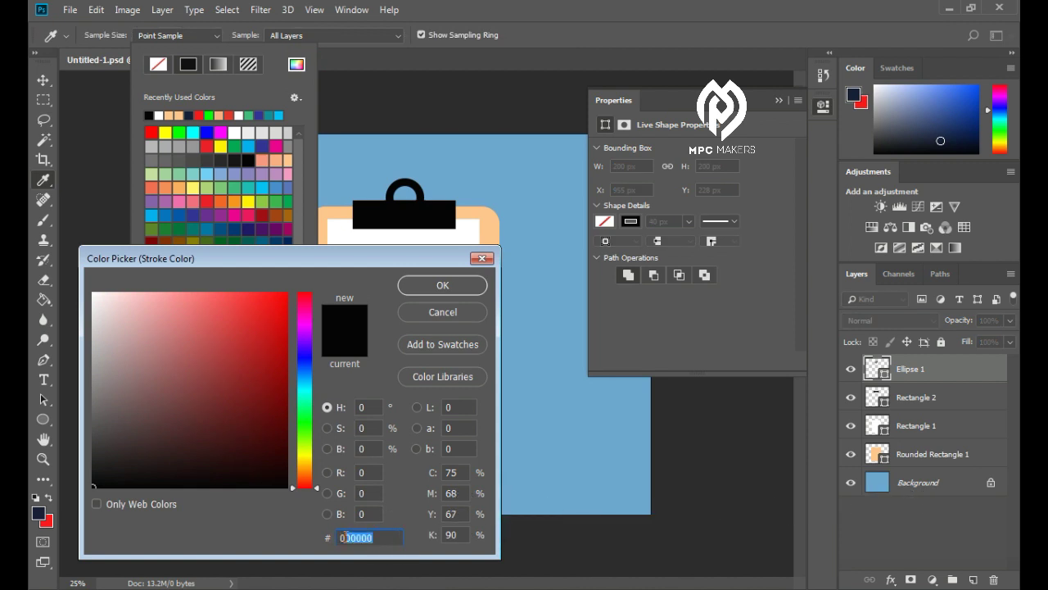
click(442, 285)
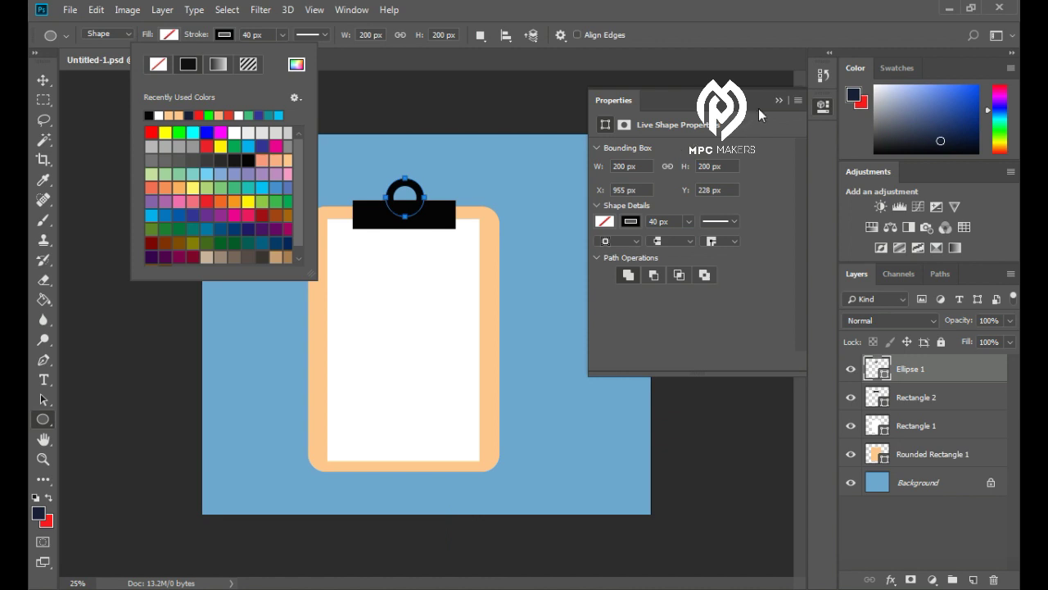
click(780, 102)
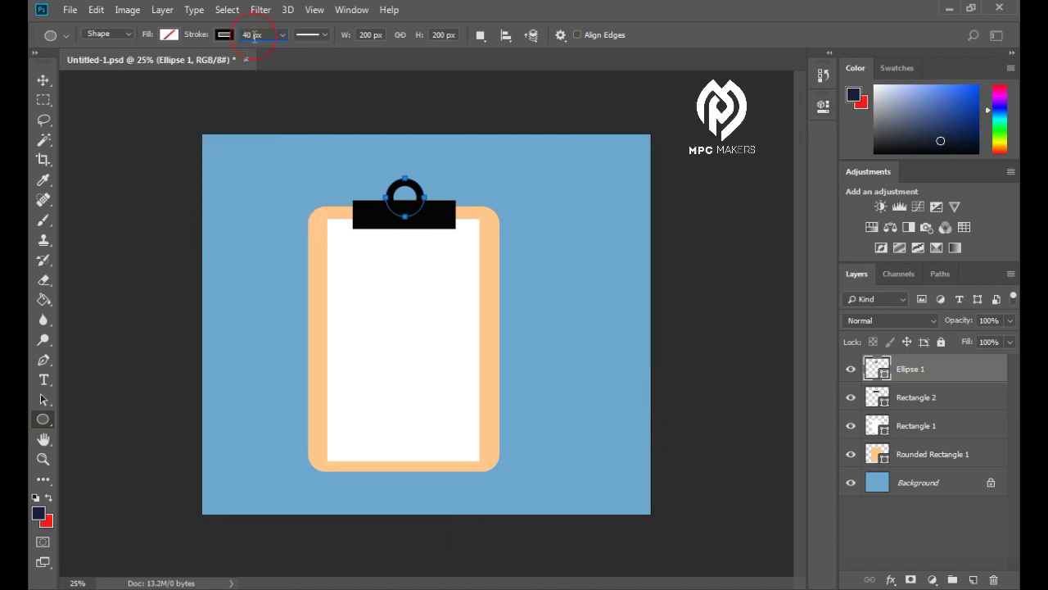
text(40)
Group the four shape layers from Ellipse 1 through Rounded Rectangle 1
click(43, 82)
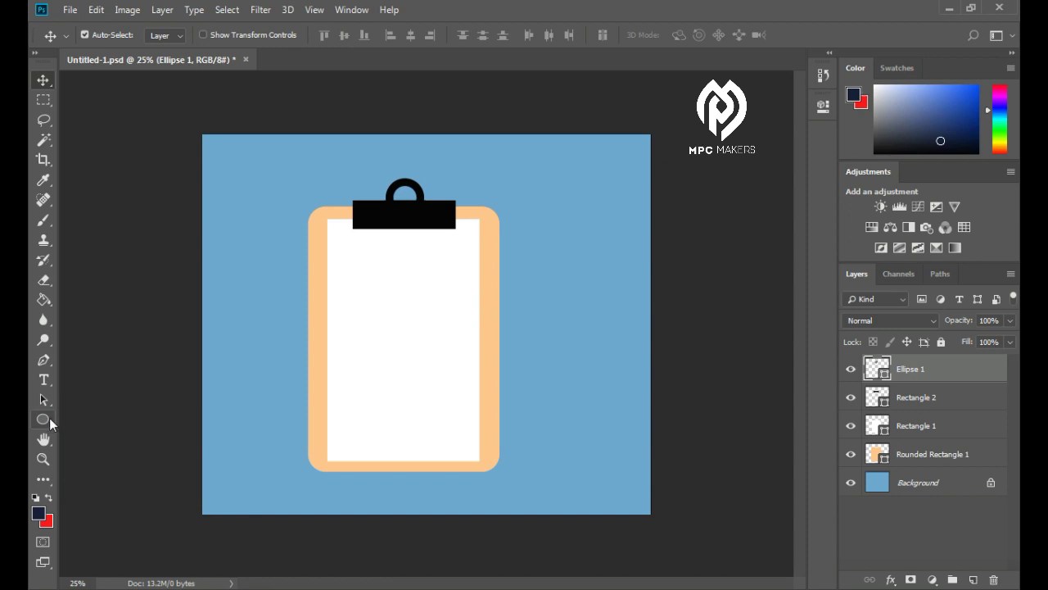
shift+click(926, 455)
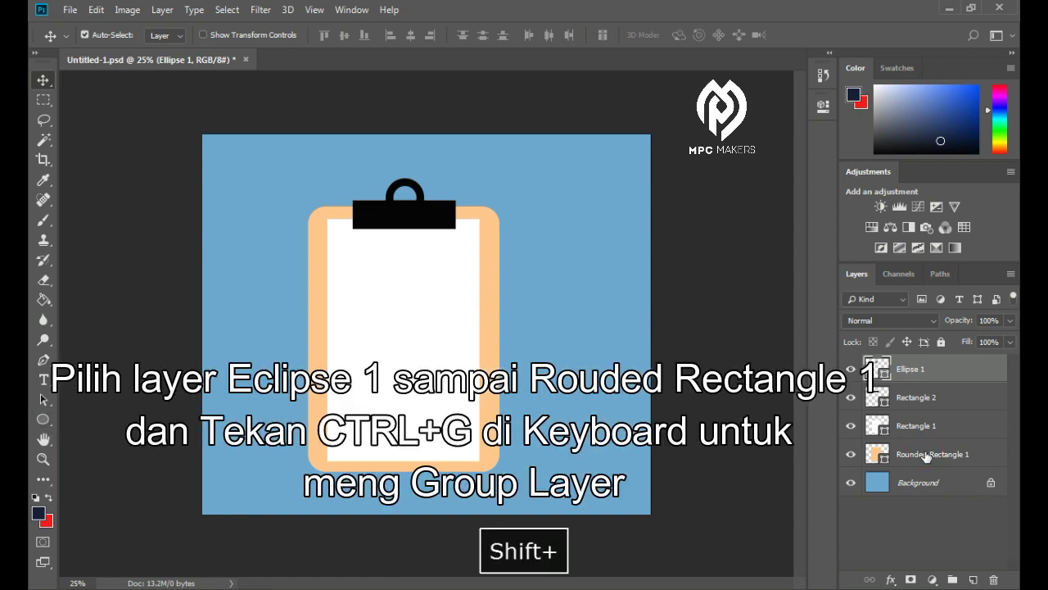
key(ctrl+g)
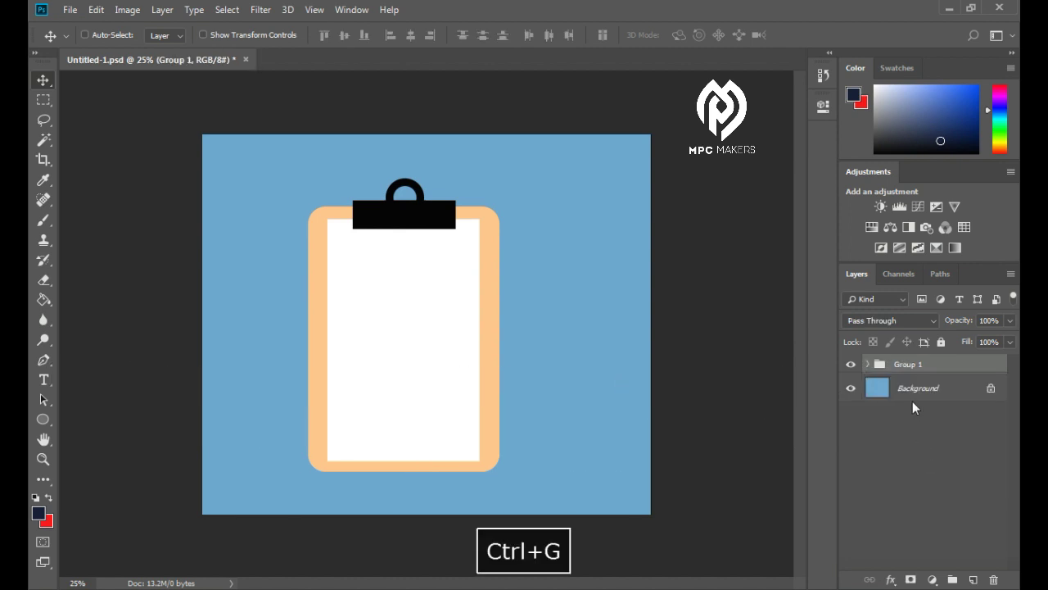
Draw a square of about 96 by 96 px near the upper-left corner of the white paper
click(45, 419)
right_click(45, 419)
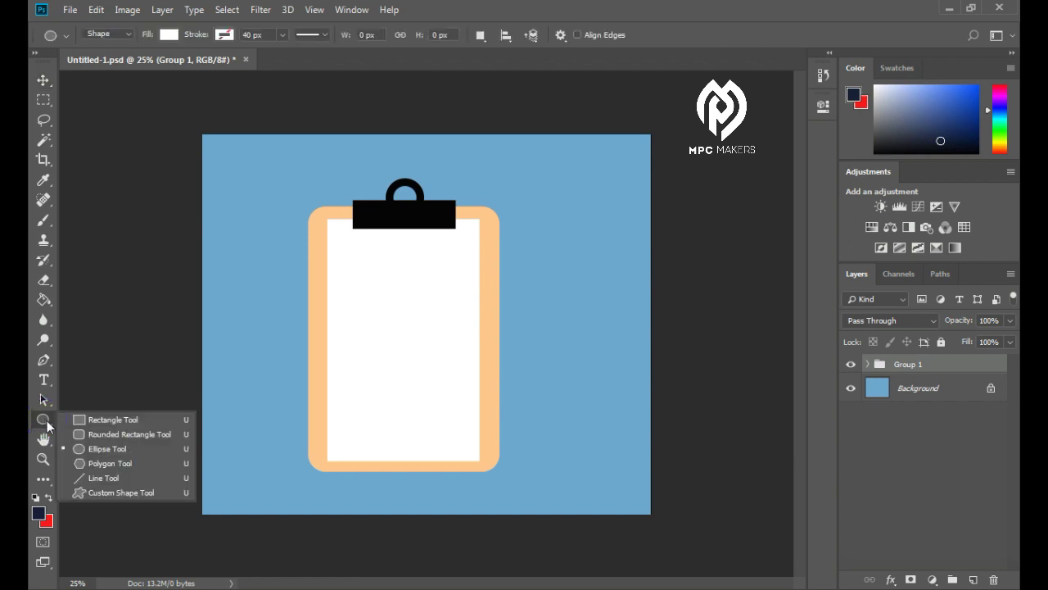
click(105, 421)
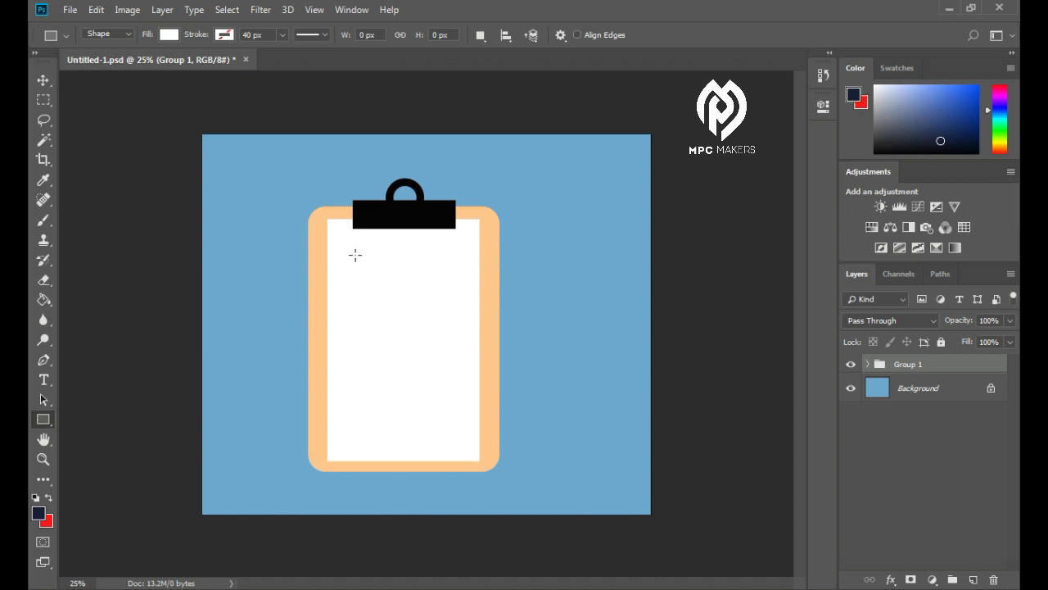
drag(343, 248, 362, 275)
key(Caps_Lock)
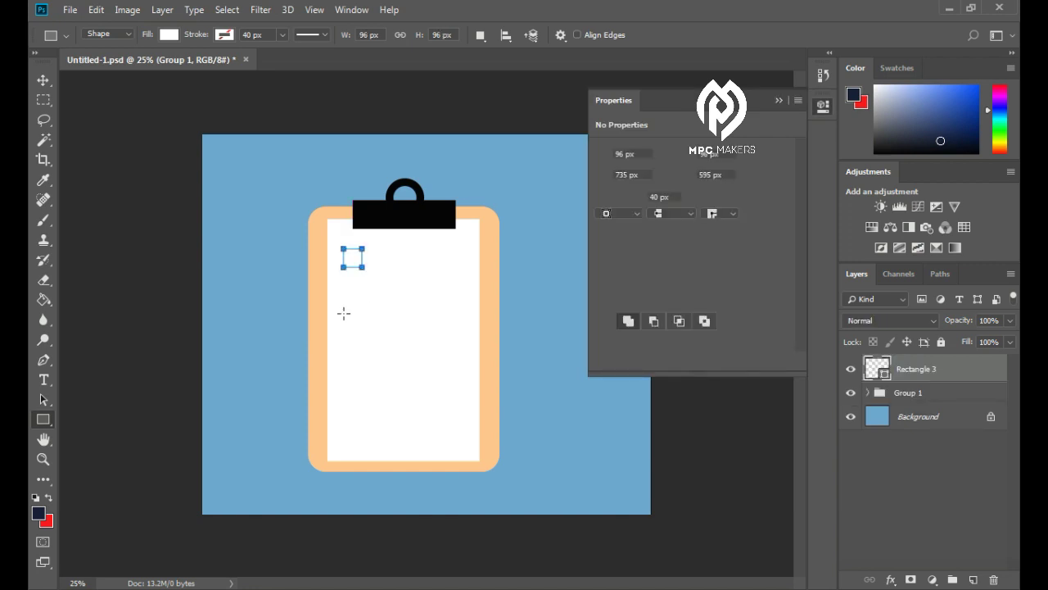
Fill the small square with black 000000
click(169, 35)
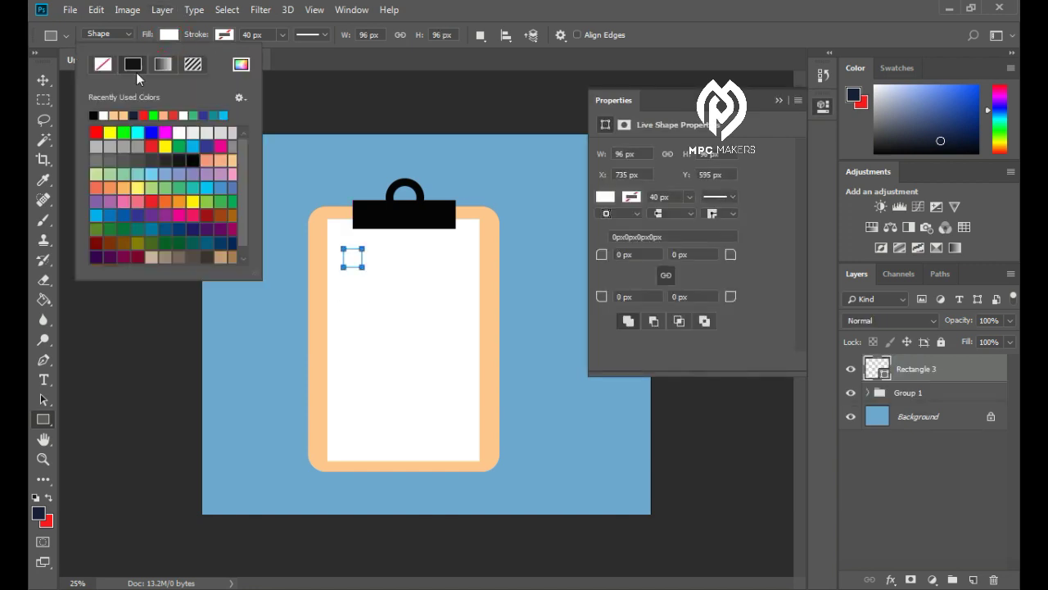
click(94, 114)
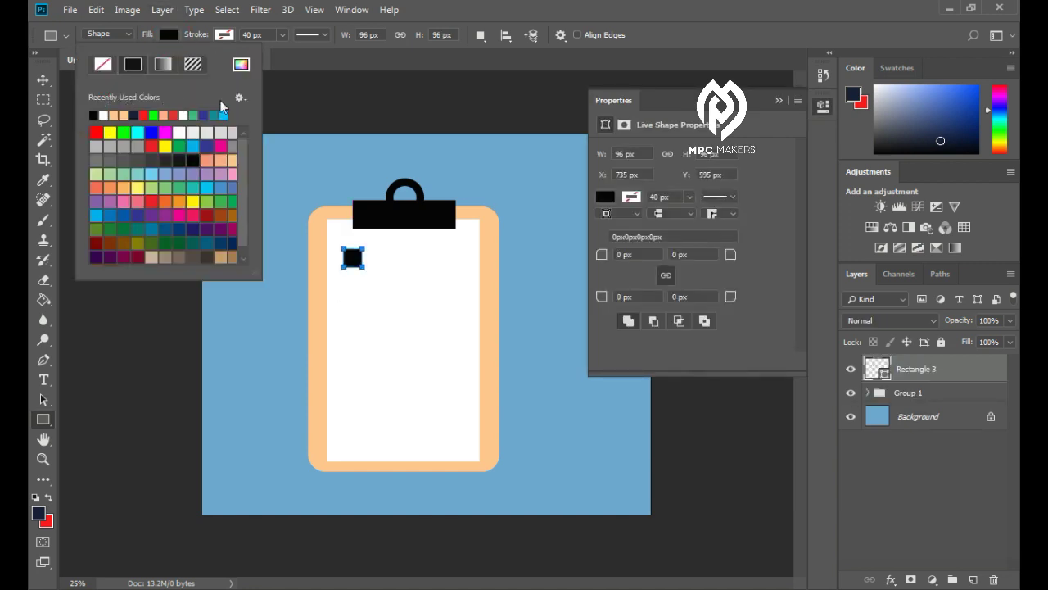
click(242, 65)
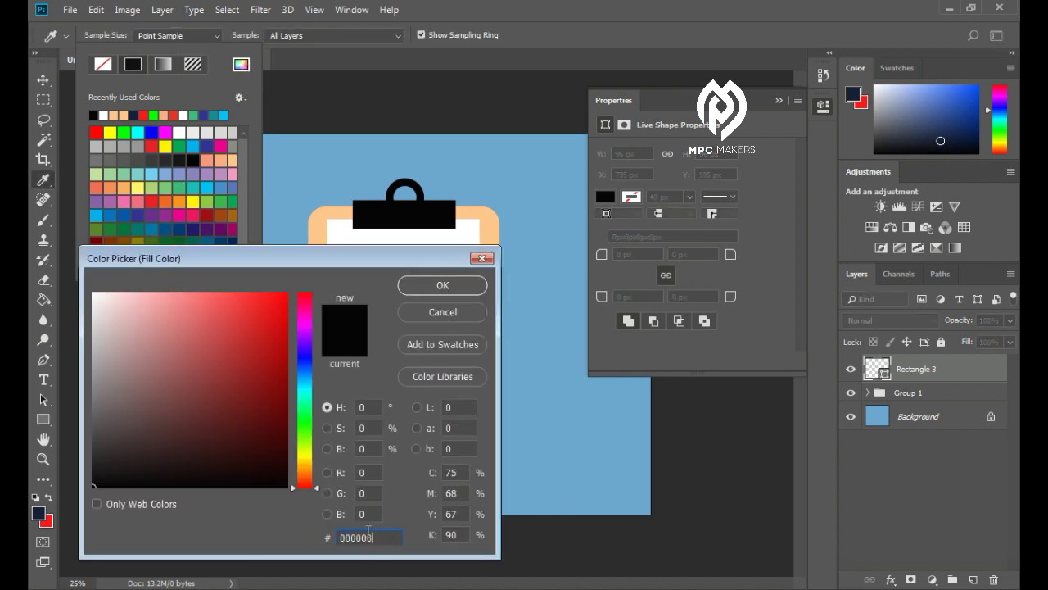
click(462, 282)
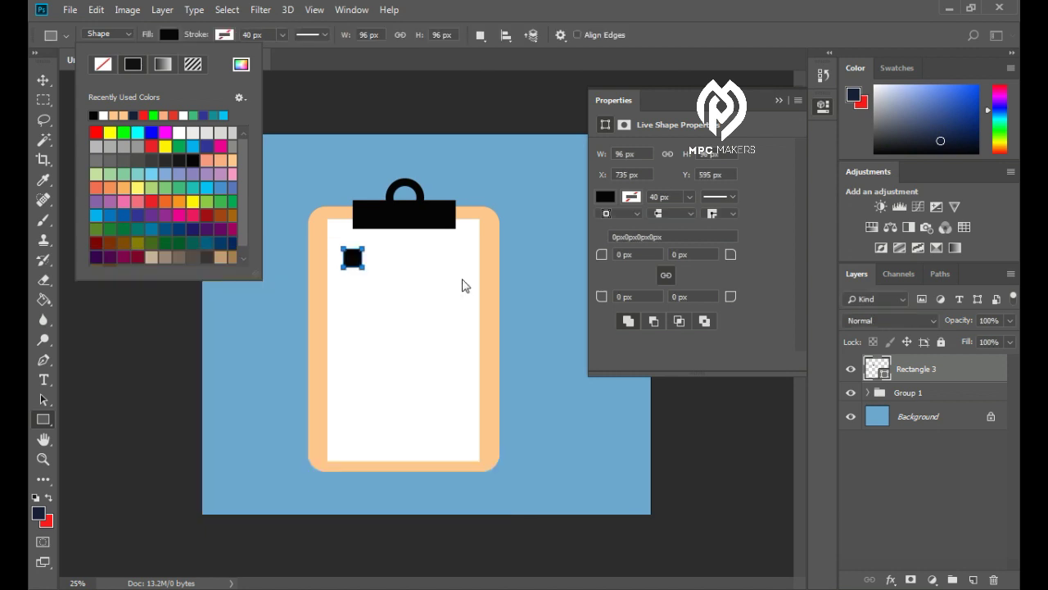
click(780, 112)
Move the black square closer to the paper's left edge and duplicate it four times in a column below
click(43, 80)
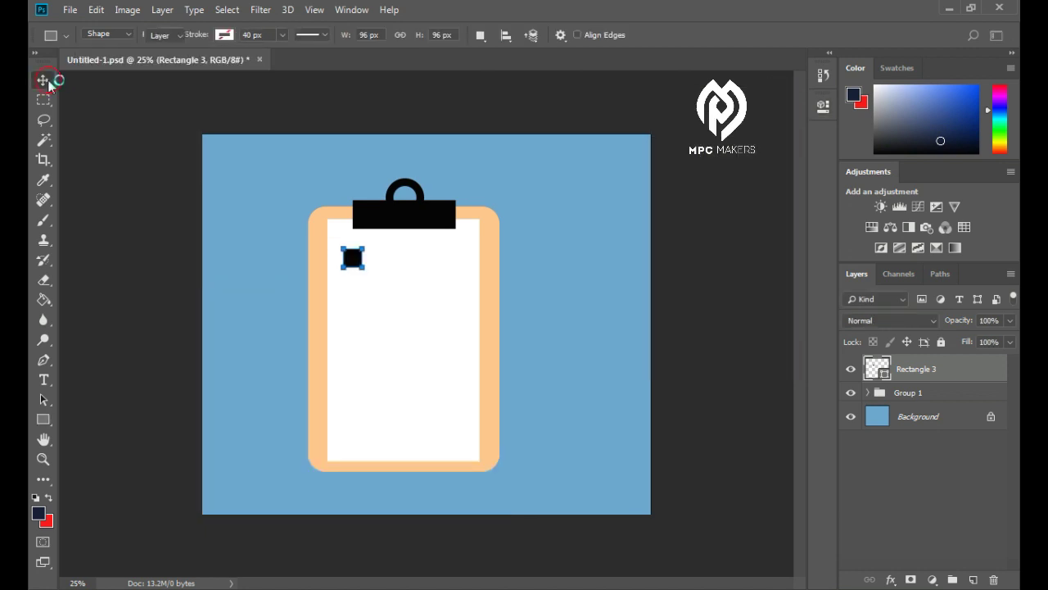
drag(364, 261, 343, 254)
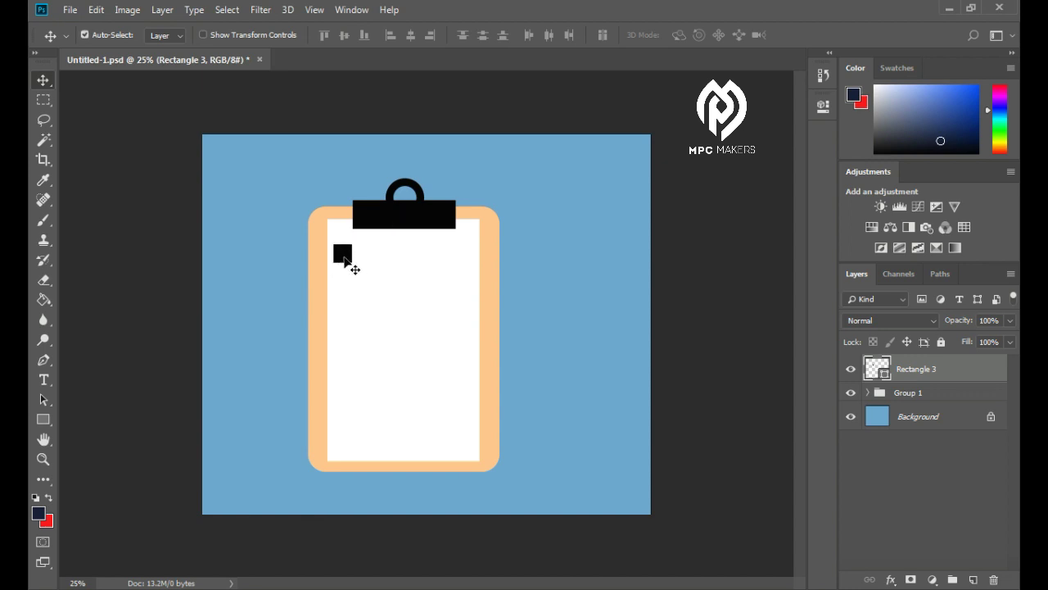
drag(342, 258, 348, 353)
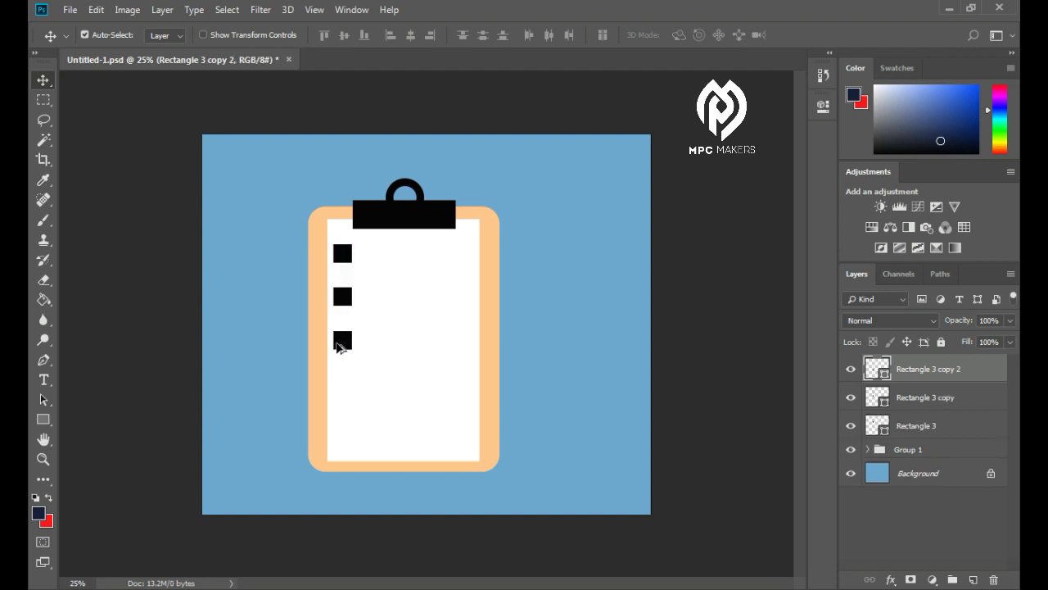
drag(340, 347, 346, 399)
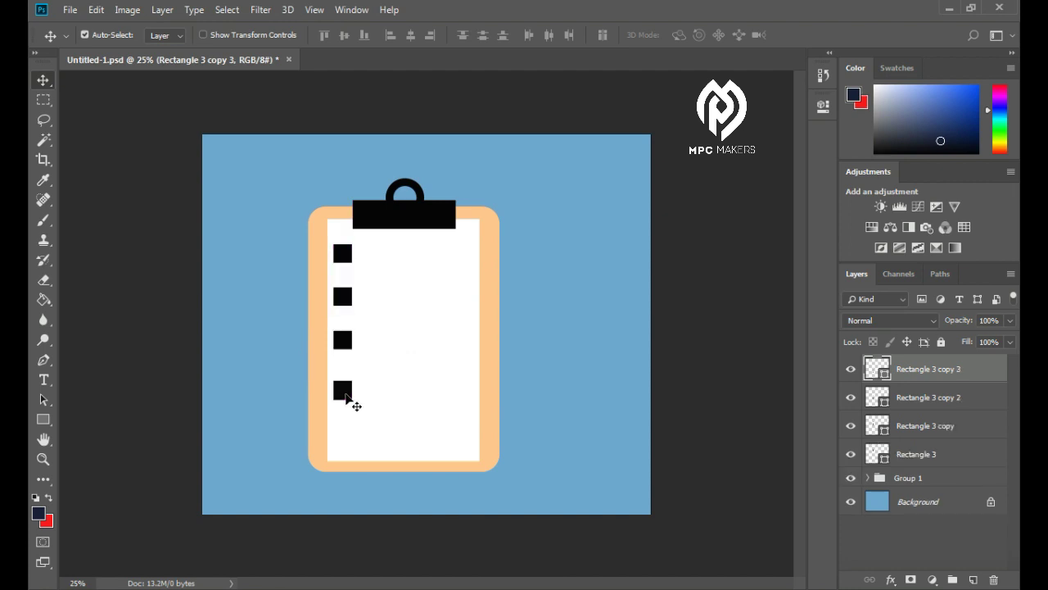
drag(346, 394, 346, 435)
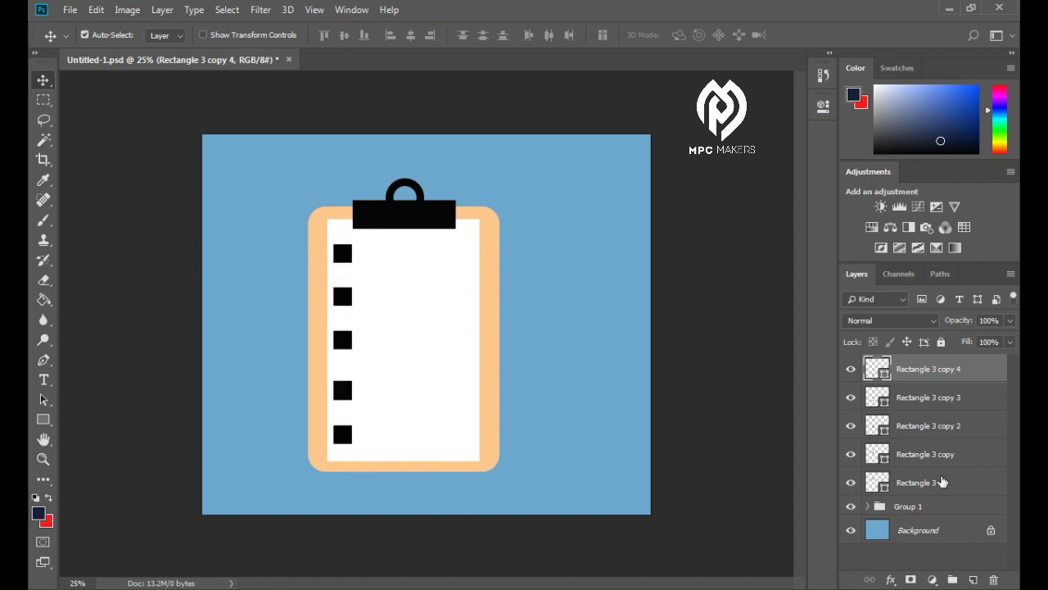
Draw two horizontal black lines of 5 px weight beside the first square, about 512 px and 392 px long
click(43, 420)
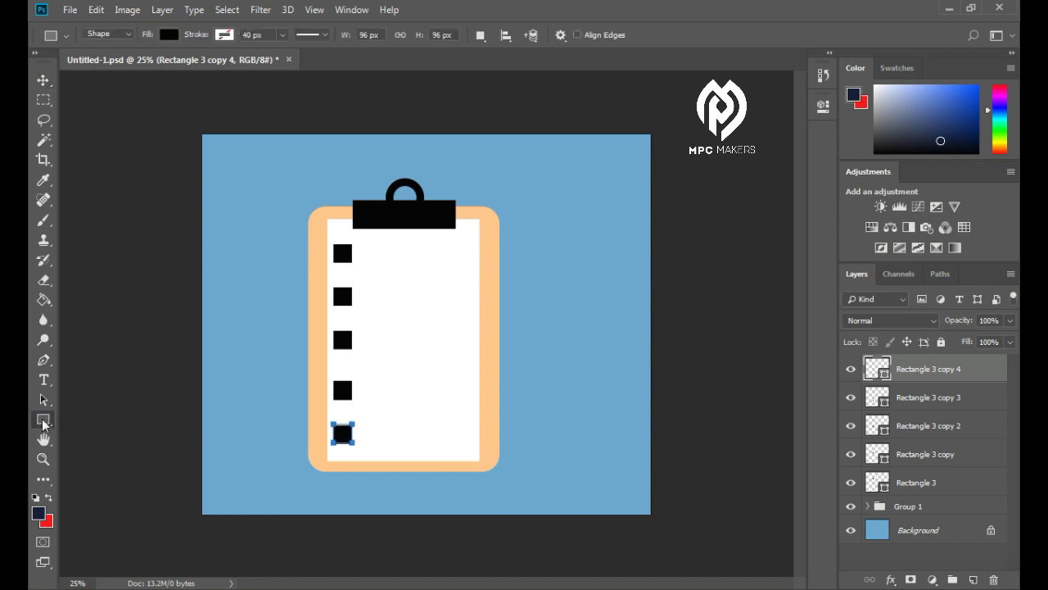
right_click(43, 420)
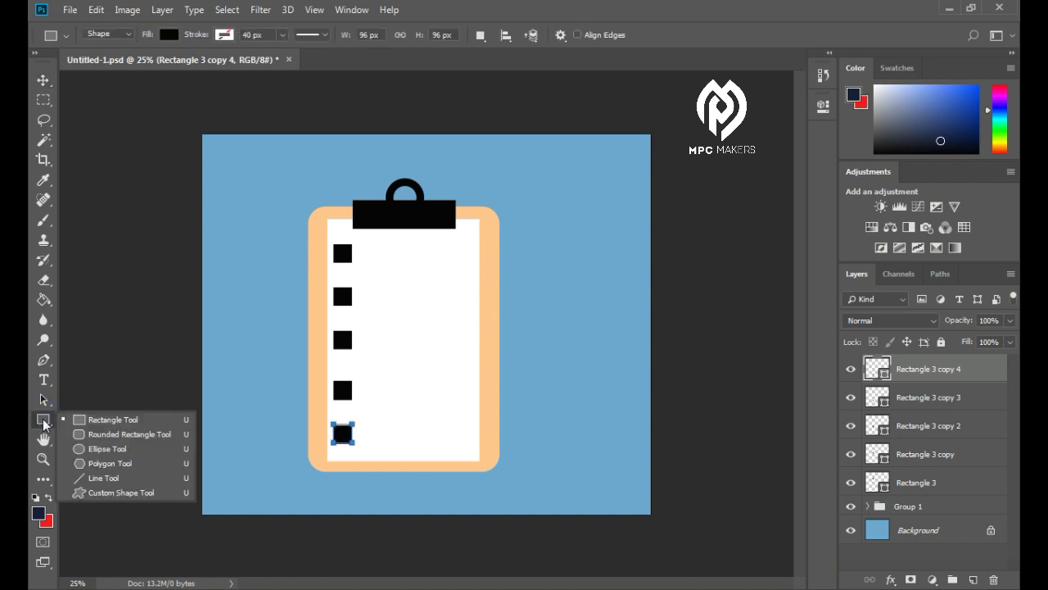
click(104, 477)
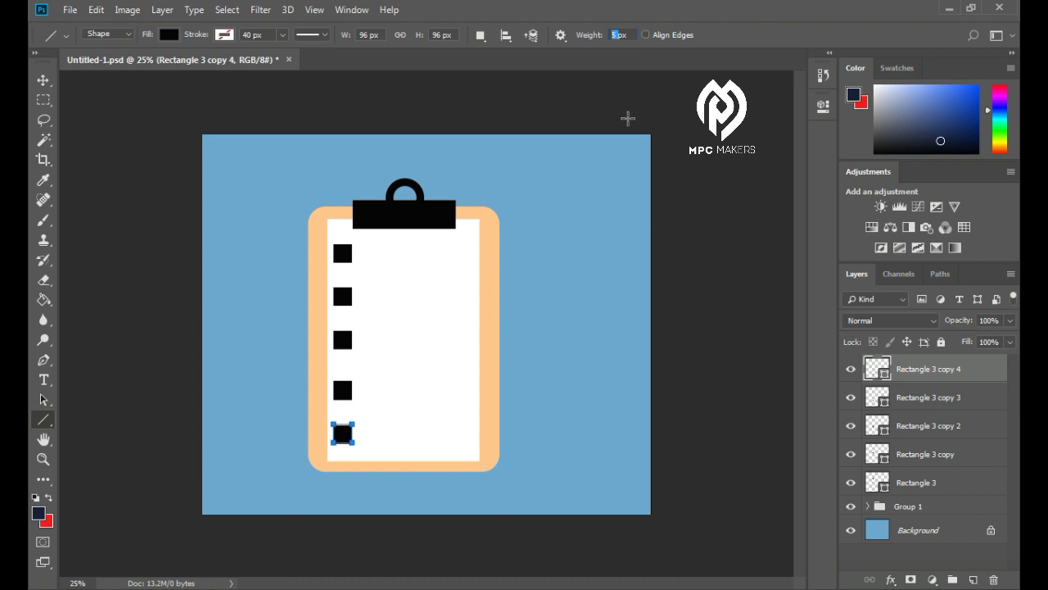
click(741, 36)
drag(364, 248, 462, 248)
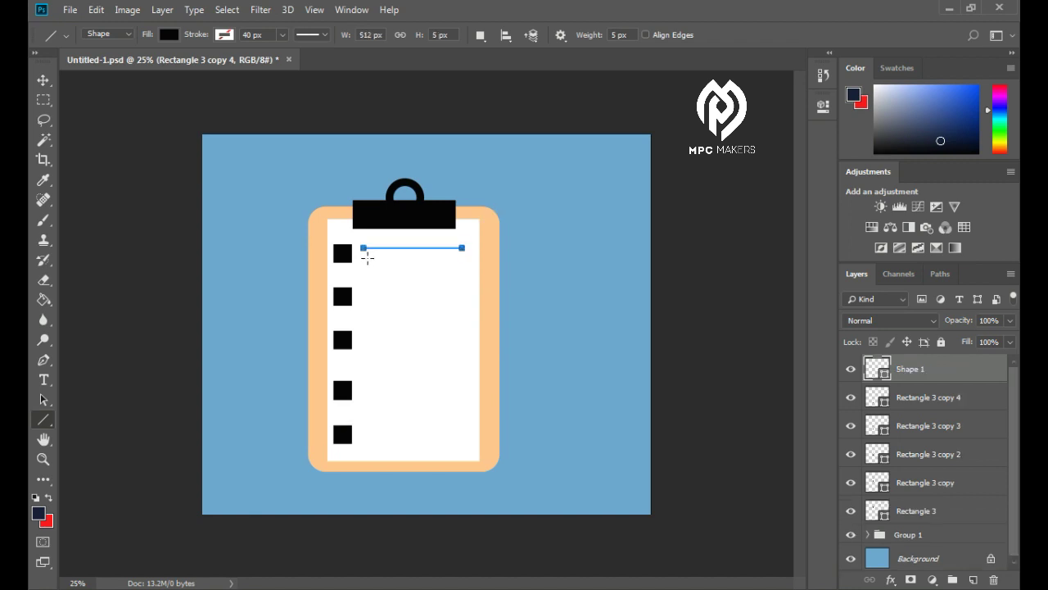
drag(366, 258, 442, 258)
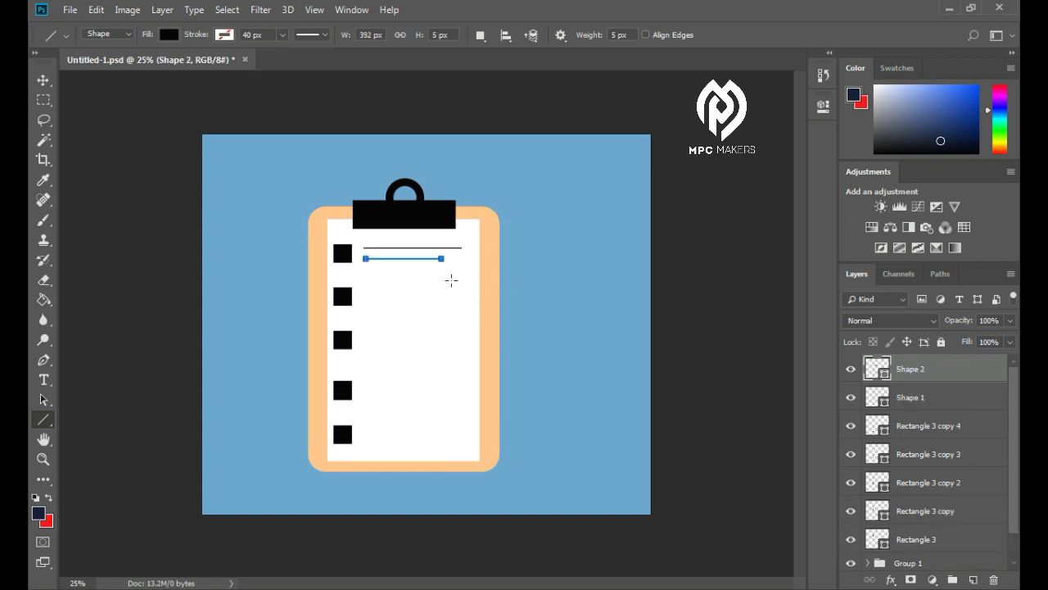
Duplicate the two black text lines together and place the copies beside the second square
ctrl+click(923, 400)
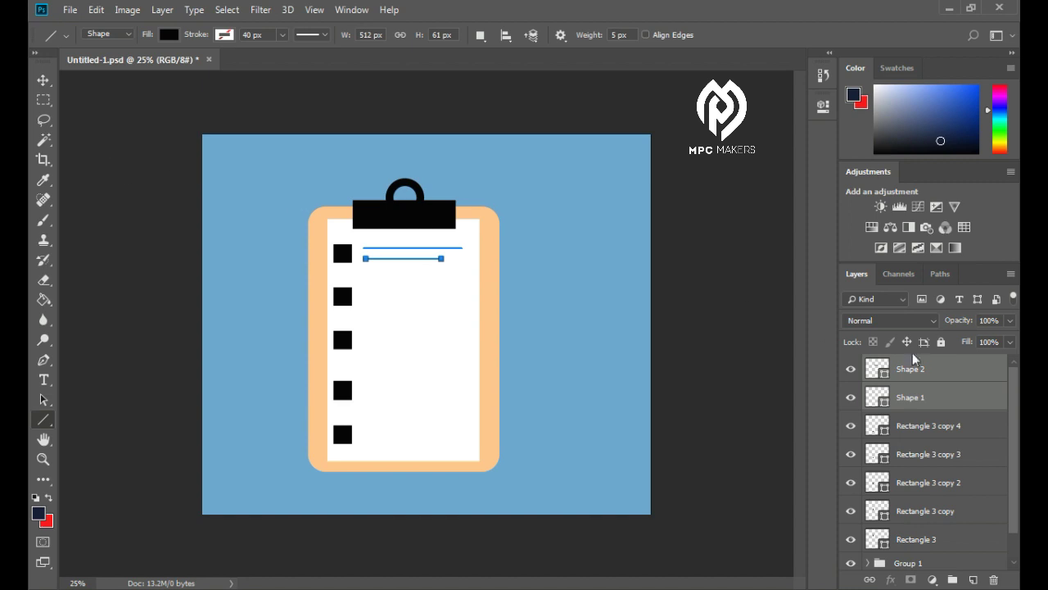
right_click(942, 373)
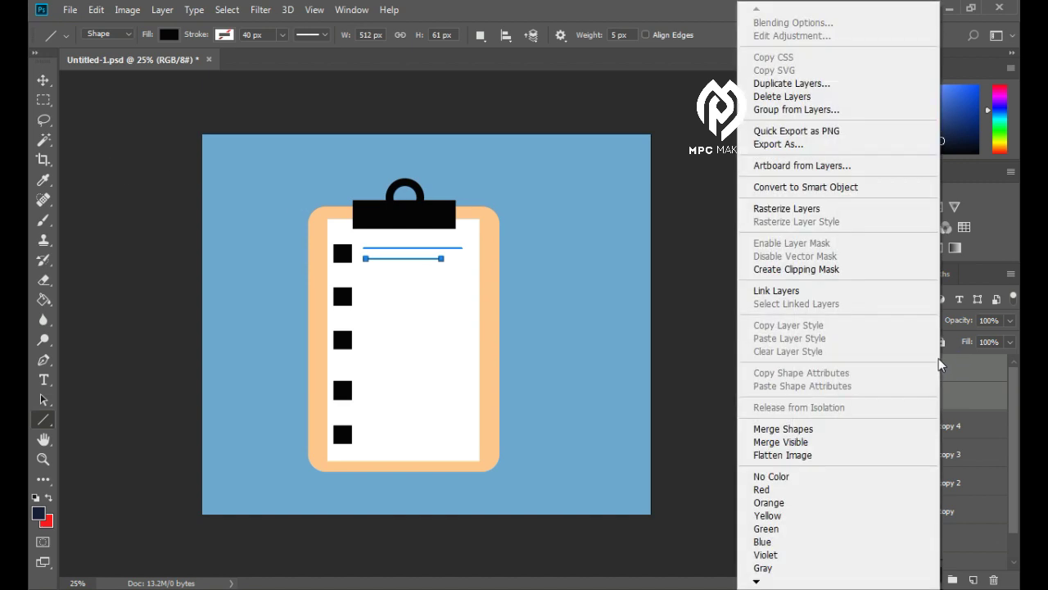
click(815, 84)
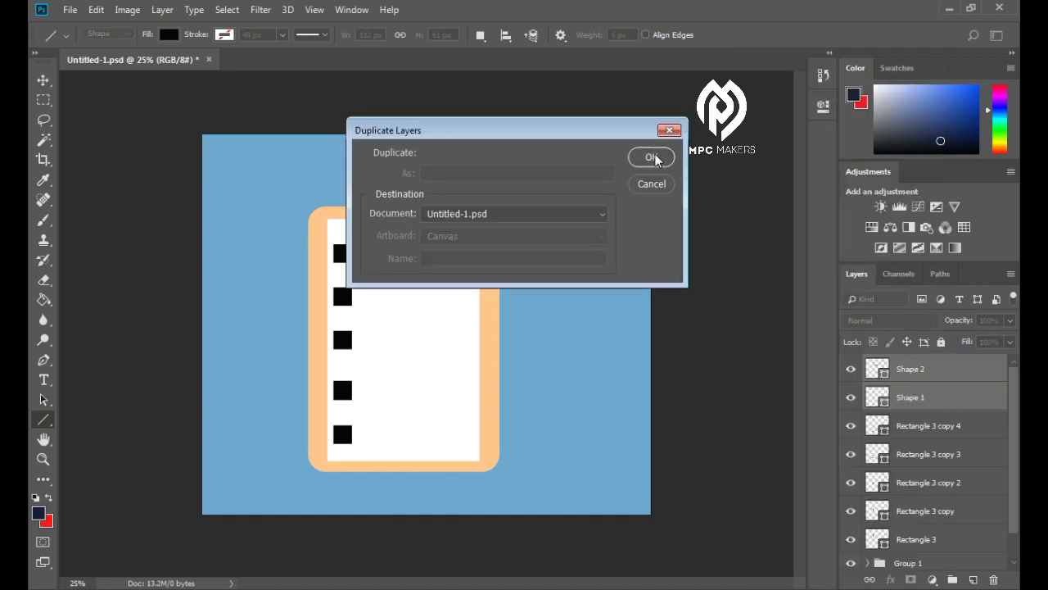
click(651, 157)
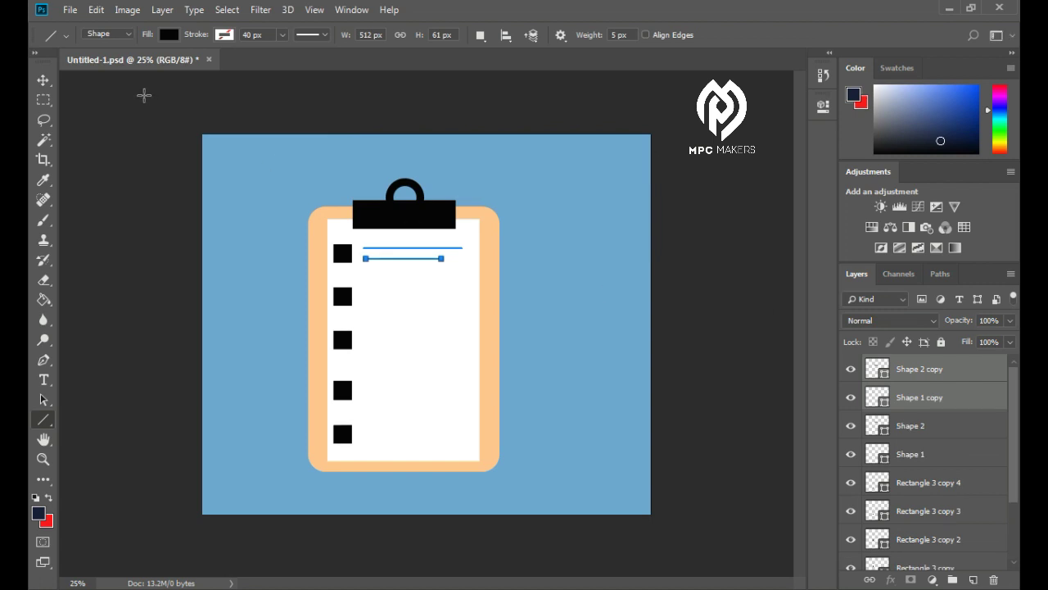
click(43, 80)
drag(424, 267, 446, 304)
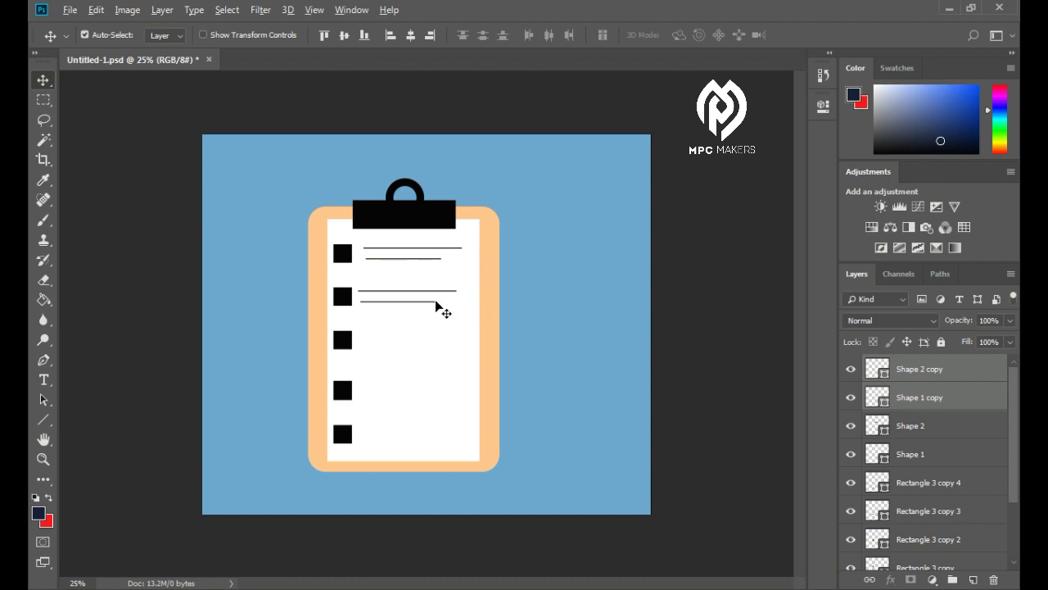
drag(426, 303, 433, 316)
key(ctrl+z)
click(496, 308)
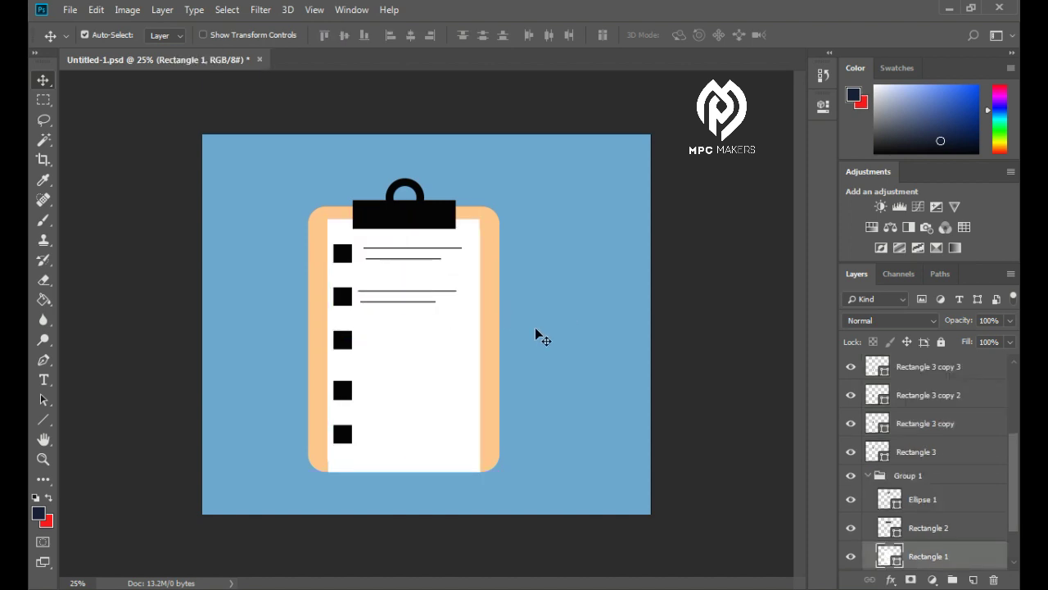
scroll(940, 503, up, 3)
scroll(915, 511, down, 4)
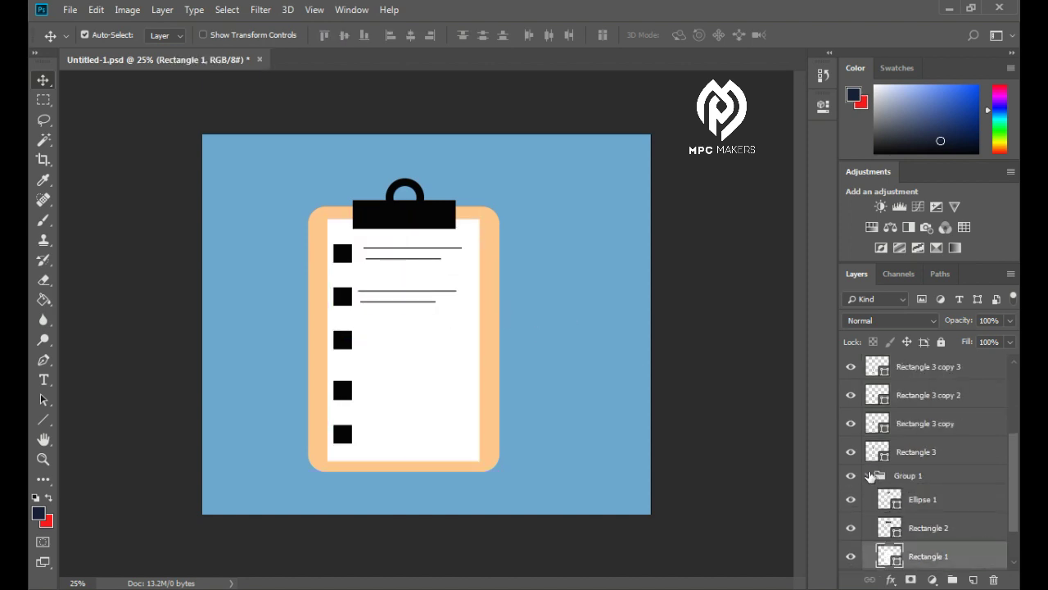
click(870, 475)
Duplicate the second pair of text lines and place the copies beside the third square
scroll(920, 466, up, 1)
scroll(920, 465, up, 2)
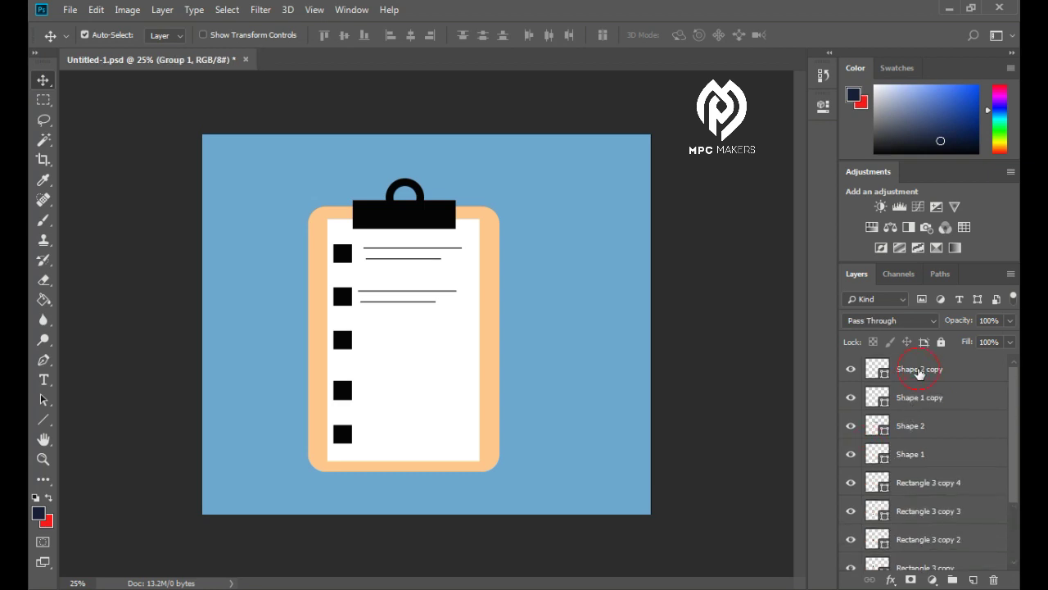
click(918, 370)
ctrl+click(948, 398)
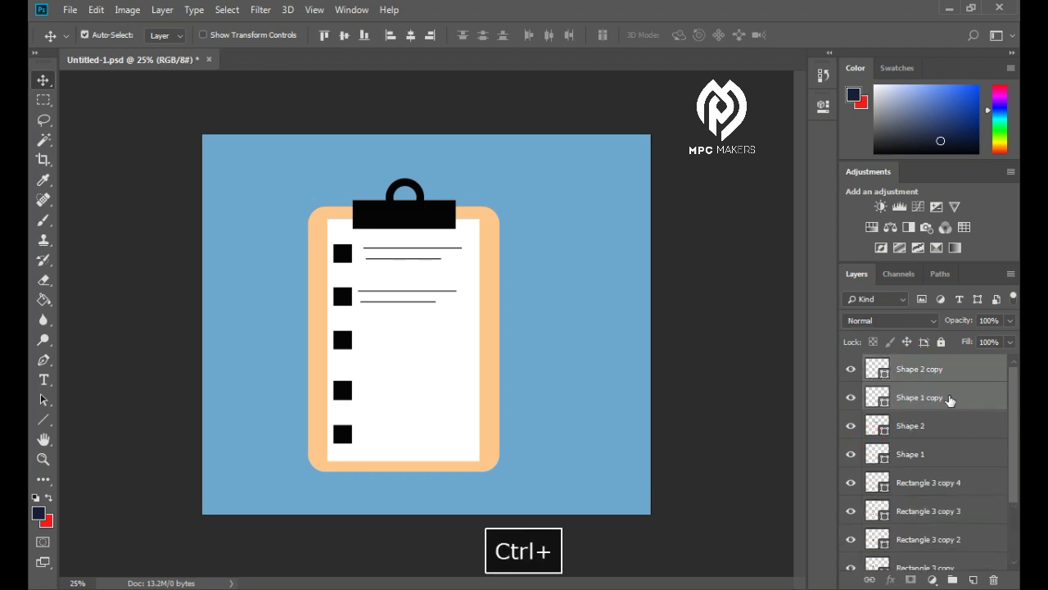
right_click(948, 400)
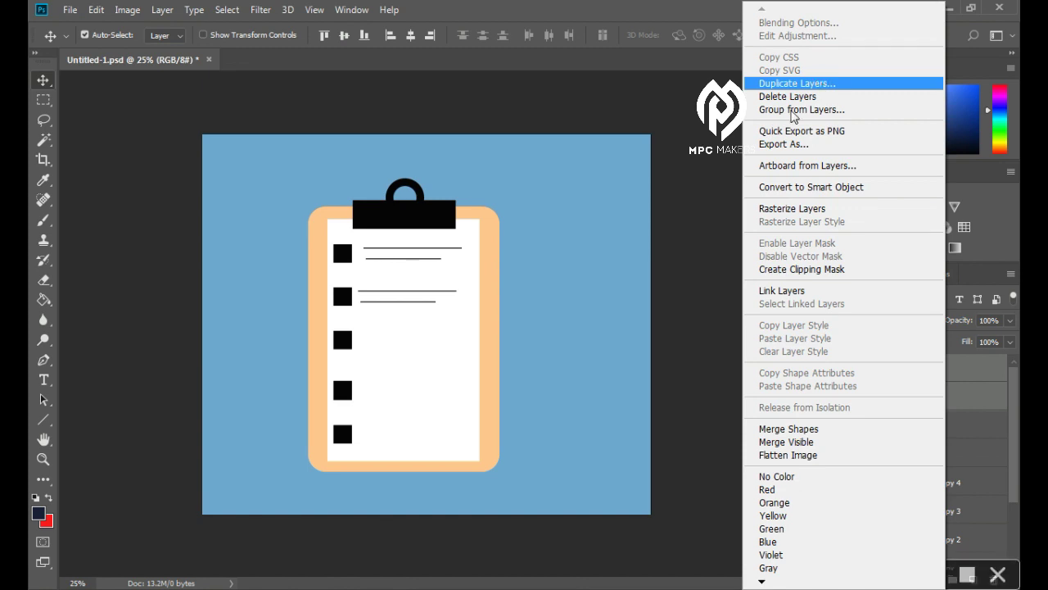
click(790, 83)
click(653, 157)
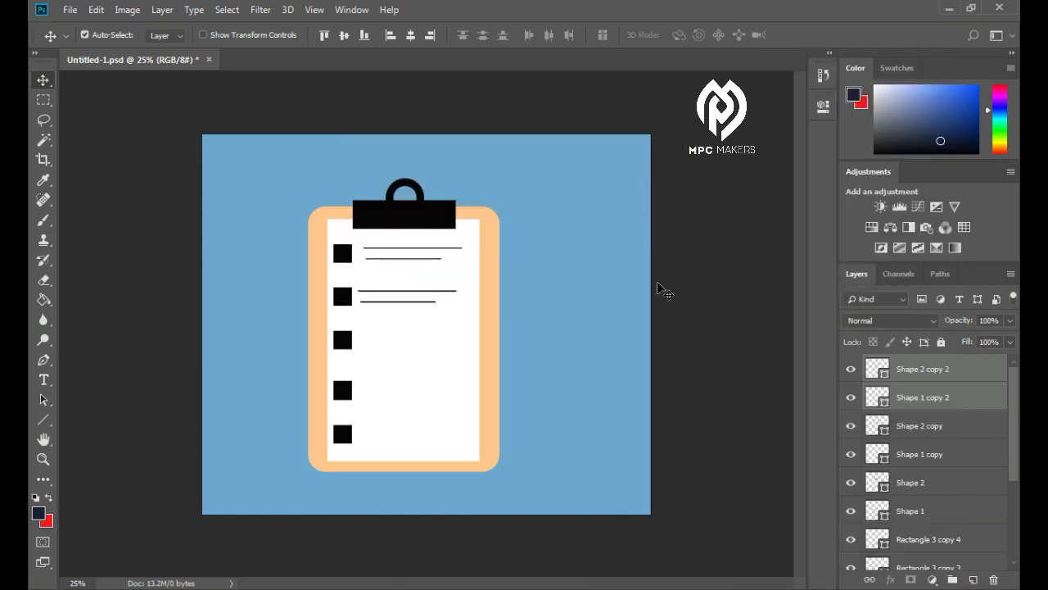
drag(418, 302, 458, 358)
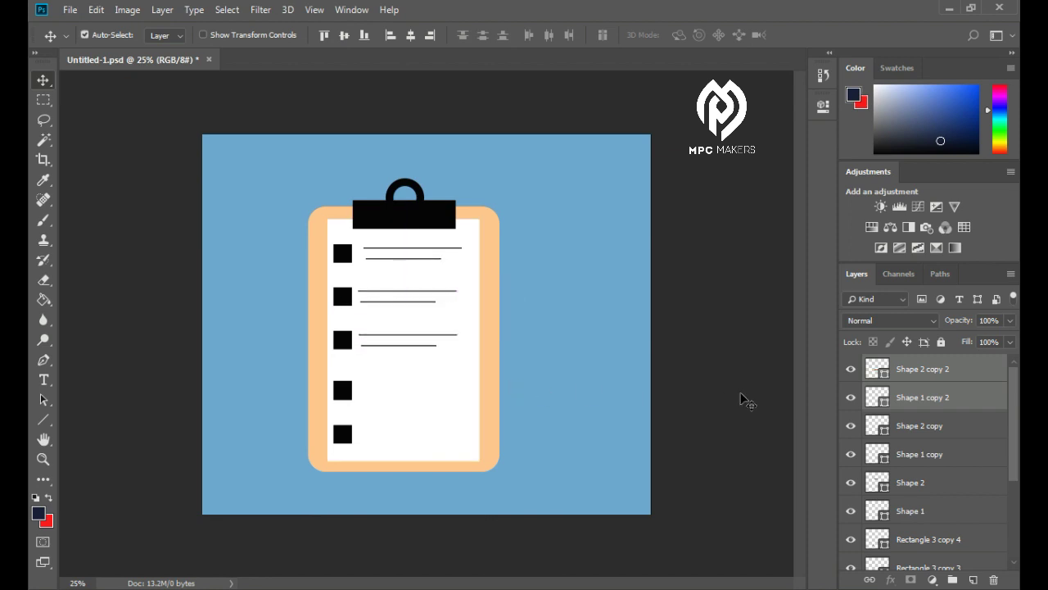
Duplicate the third pair of text lines and place the copies beside the fourth square
right_click(932, 402)
click(811, 84)
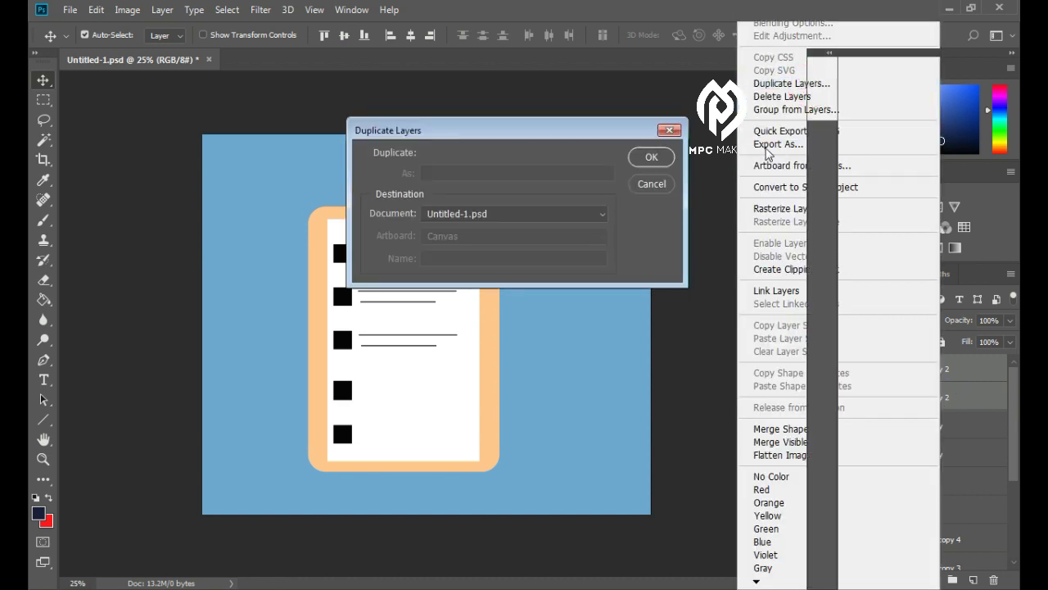
click(652, 158)
drag(449, 336, 450, 402)
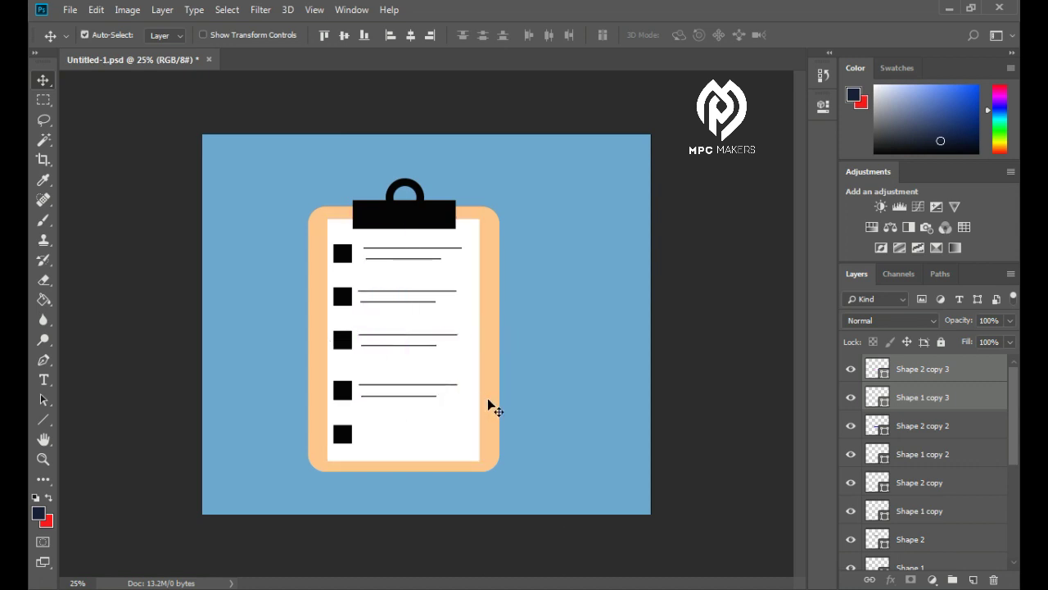
Duplicate the fourth pair of text lines and place the copies beside the fifth square
right_click(952, 397)
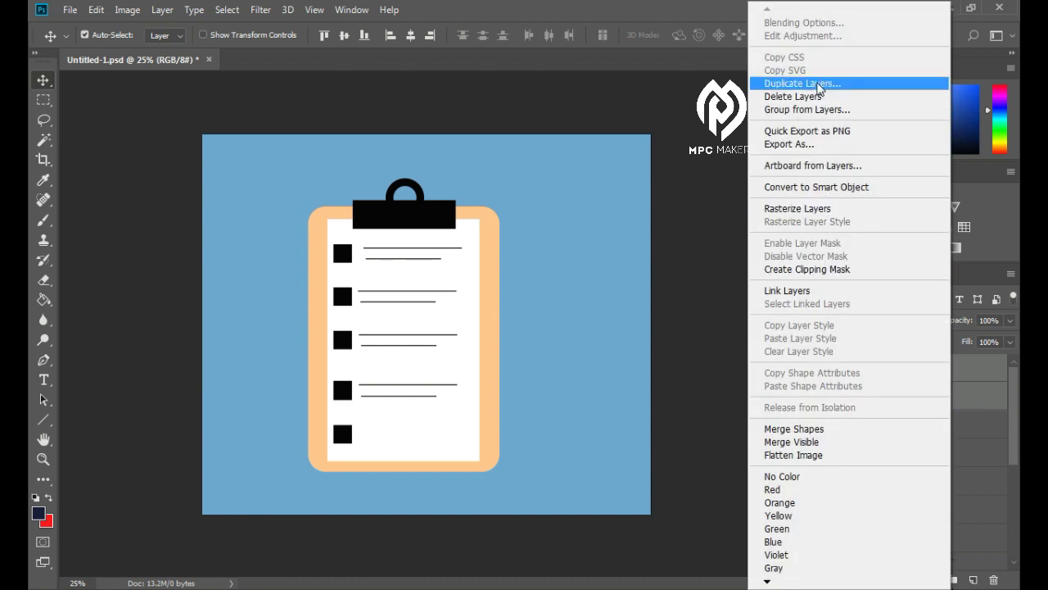
click(817, 84)
click(652, 158)
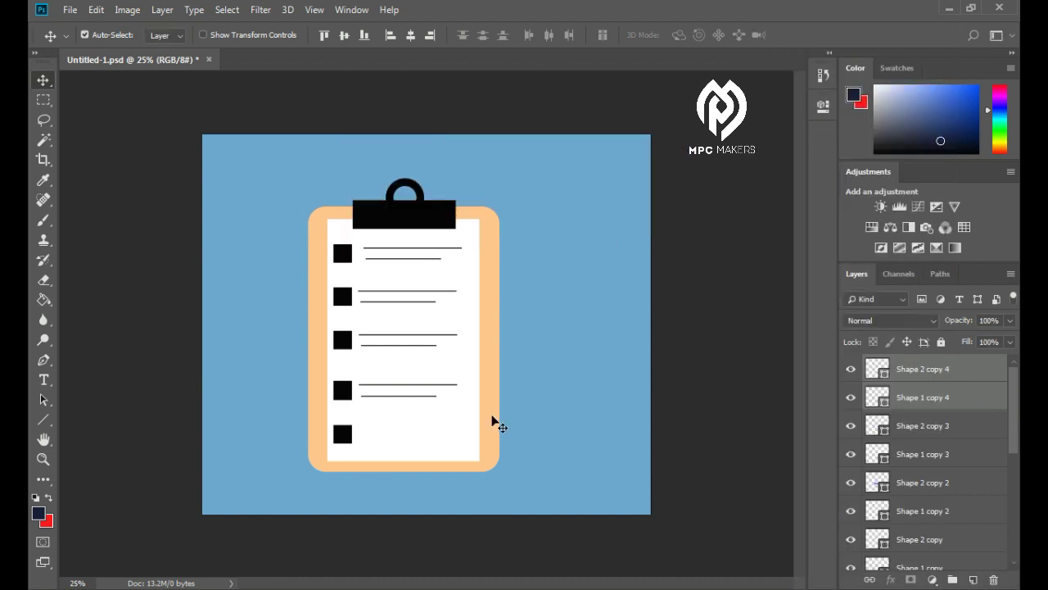
drag(450, 400, 450, 440)
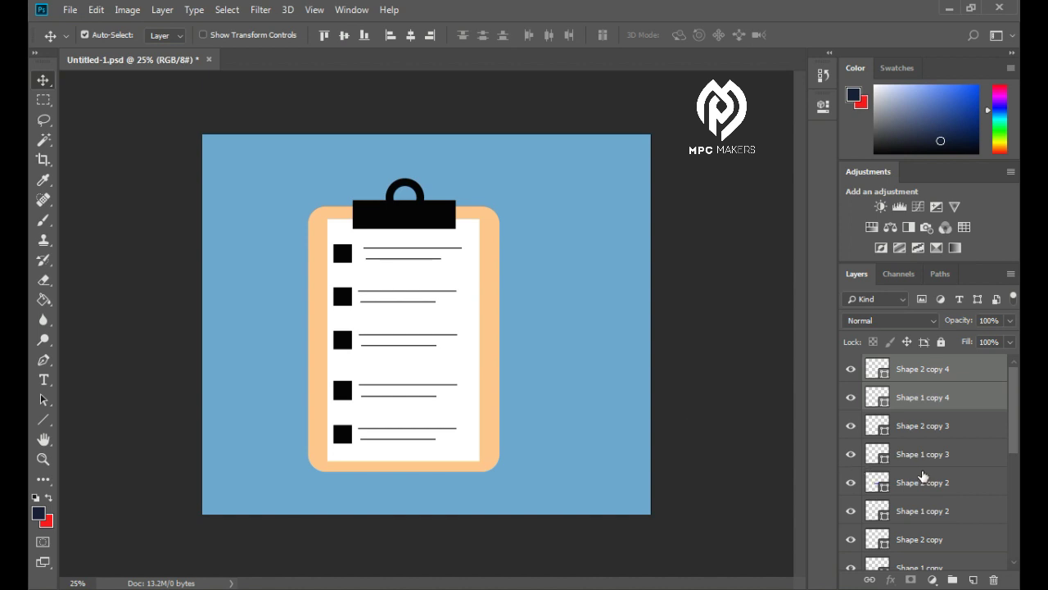
Nudge the original pair of text lines, Shape 1 and Shape 2, left toward the first square
scroll(923, 476, down, 2)
scroll(946, 463, down, 3)
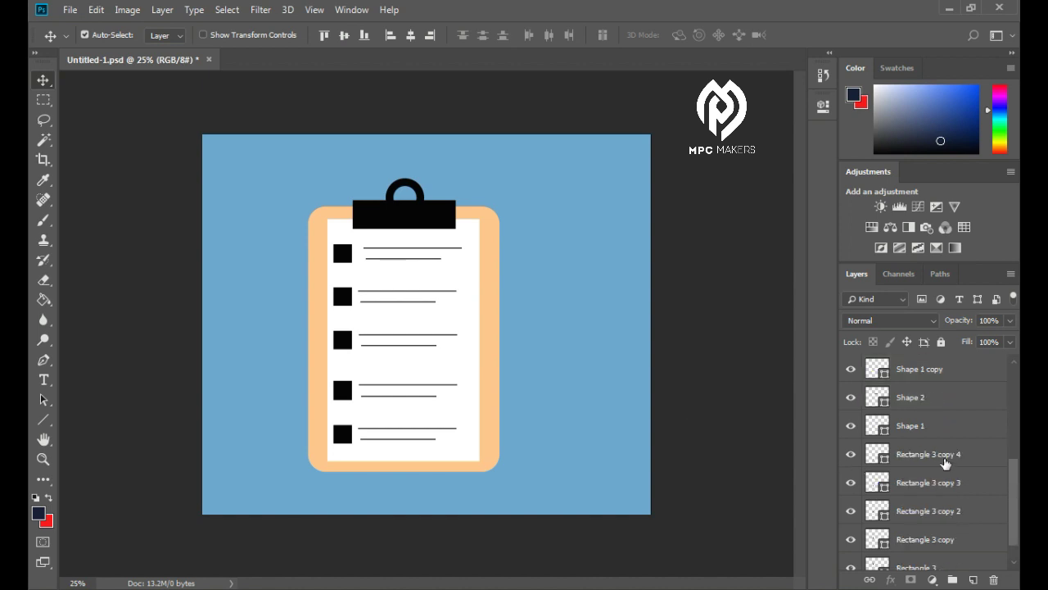
scroll(946, 463, up, 4)
scroll(945, 463, down, 3)
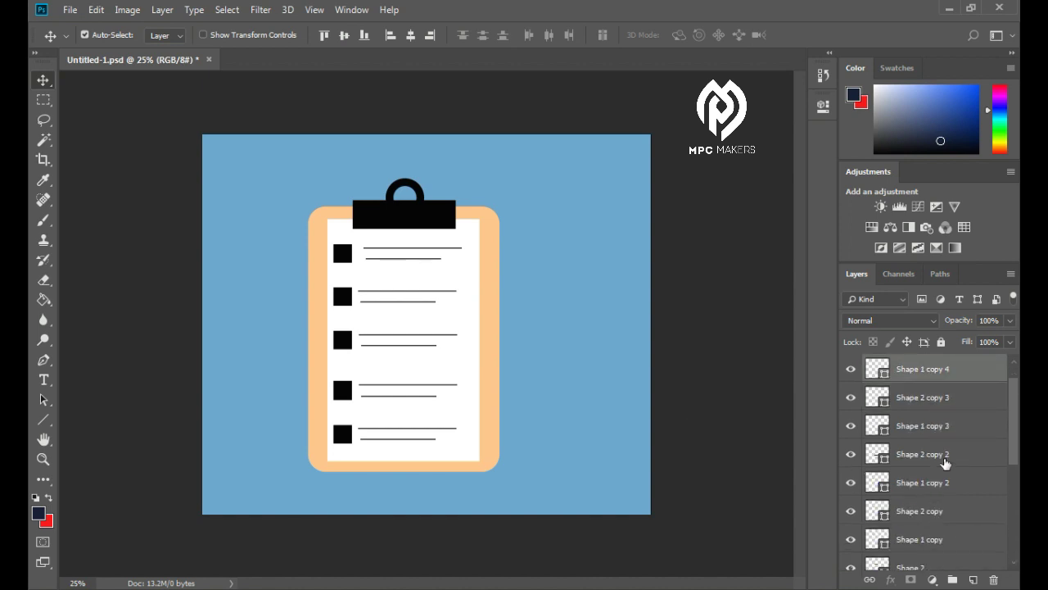
click(933, 485)
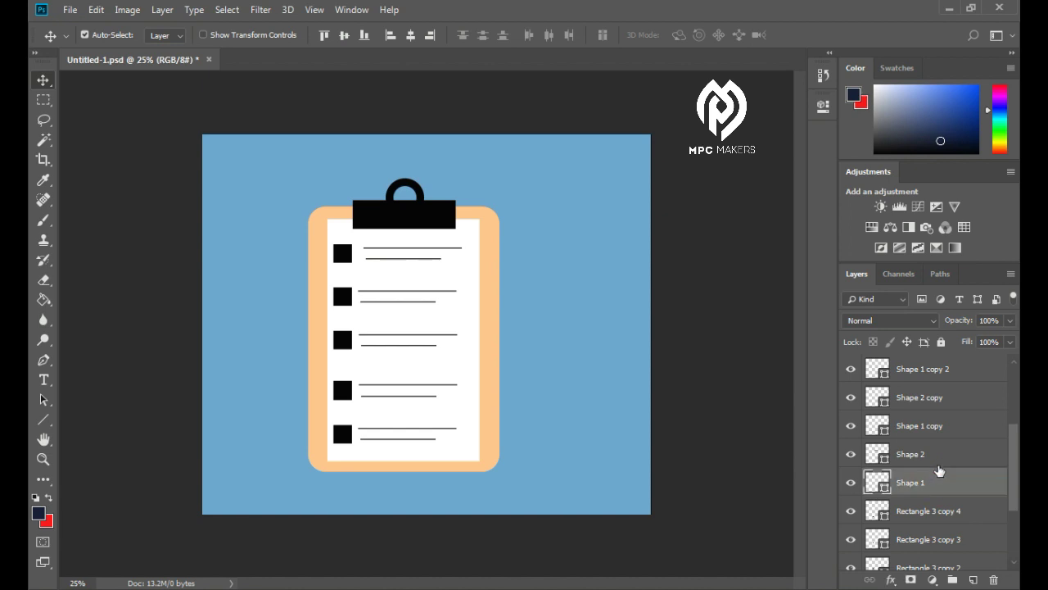
ctrl+click(937, 456)
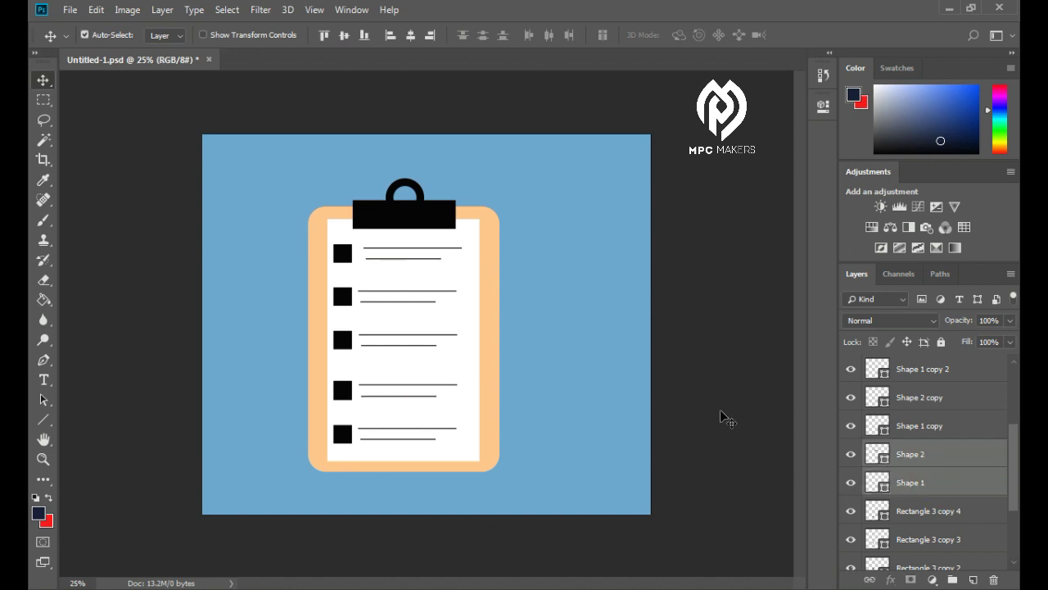
key(Left)
Group all text line and checklist square layers, from Shape 2 copy 4 down to Rectangle 3
scroll(943, 399, up, 5)
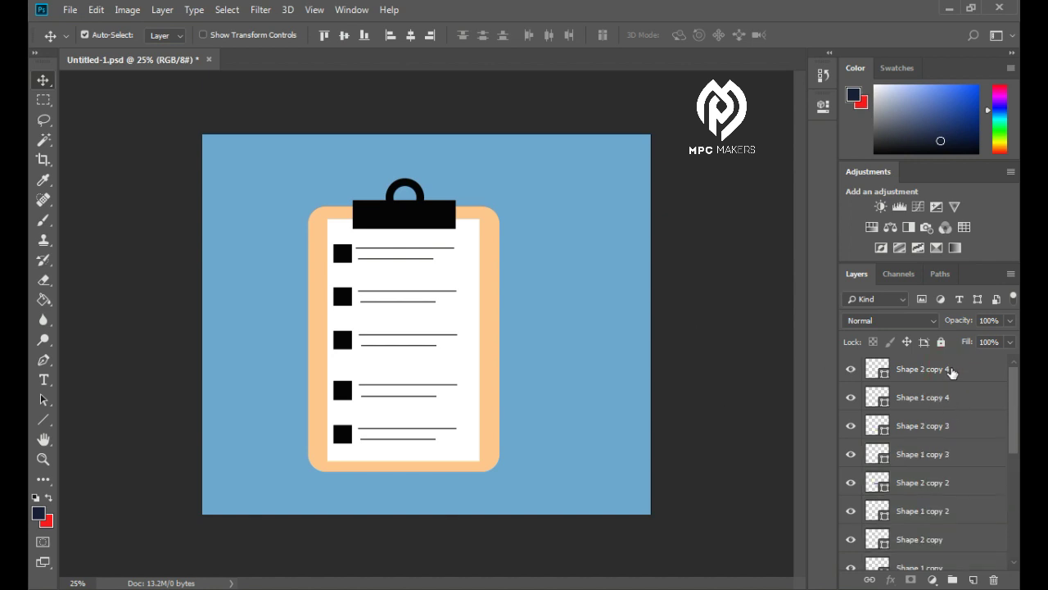
click(938, 370)
scroll(942, 417, down, 9)
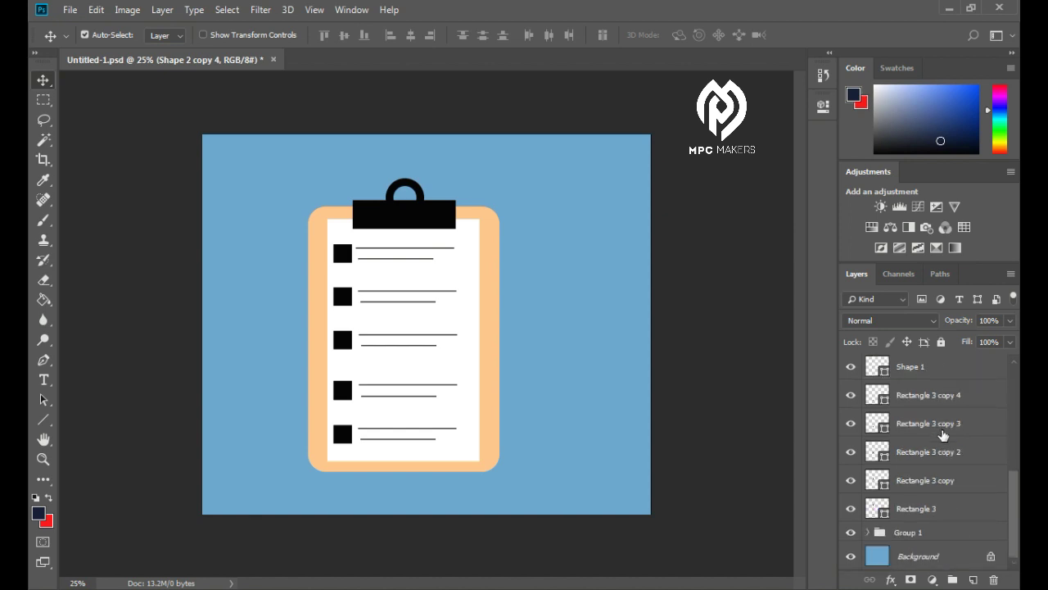
shift+click(948, 511)
key(ctrl+g)
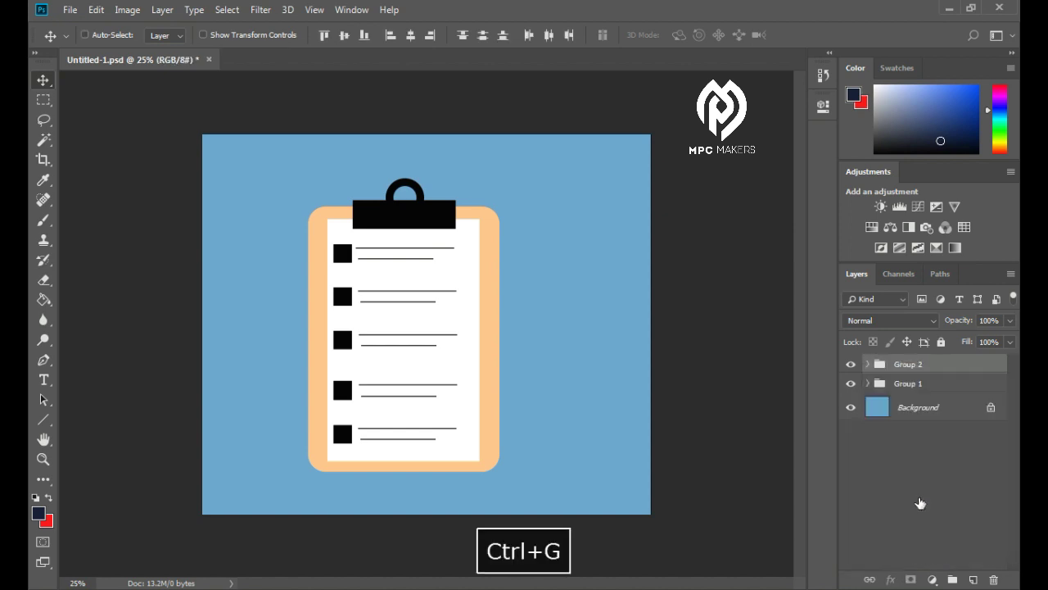
Draw a check mark custom shape of about 169 by 165 px over the second checklist square
click(48, 421)
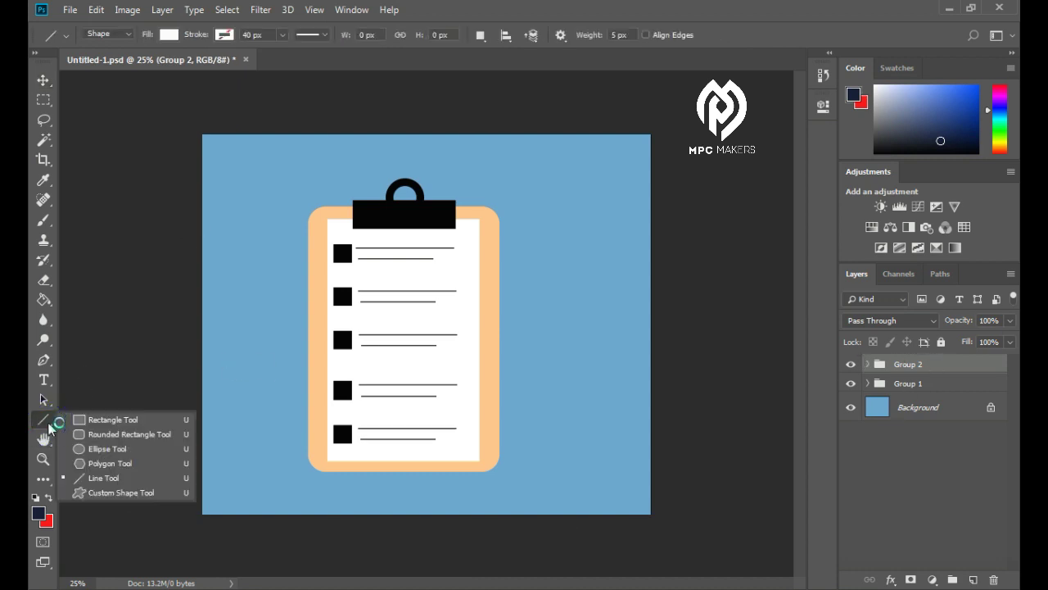
click(132, 493)
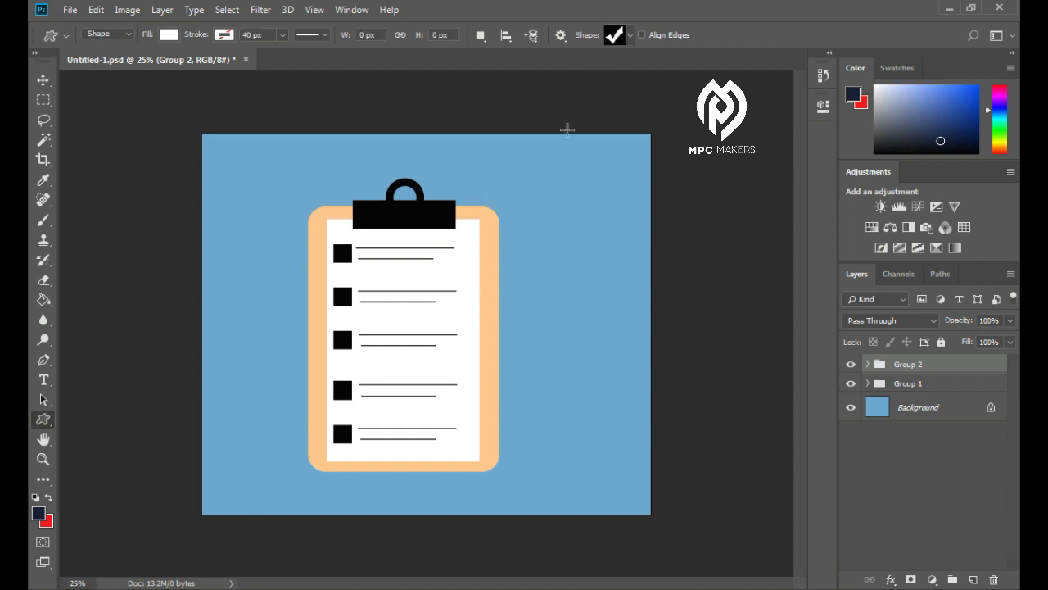
click(631, 38)
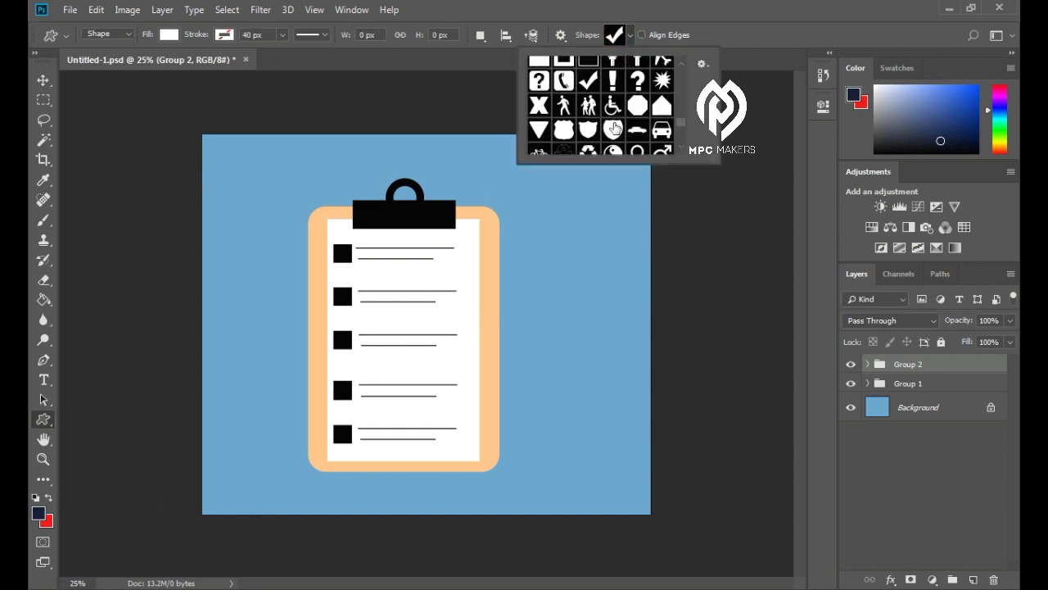
click(594, 84)
click(672, 9)
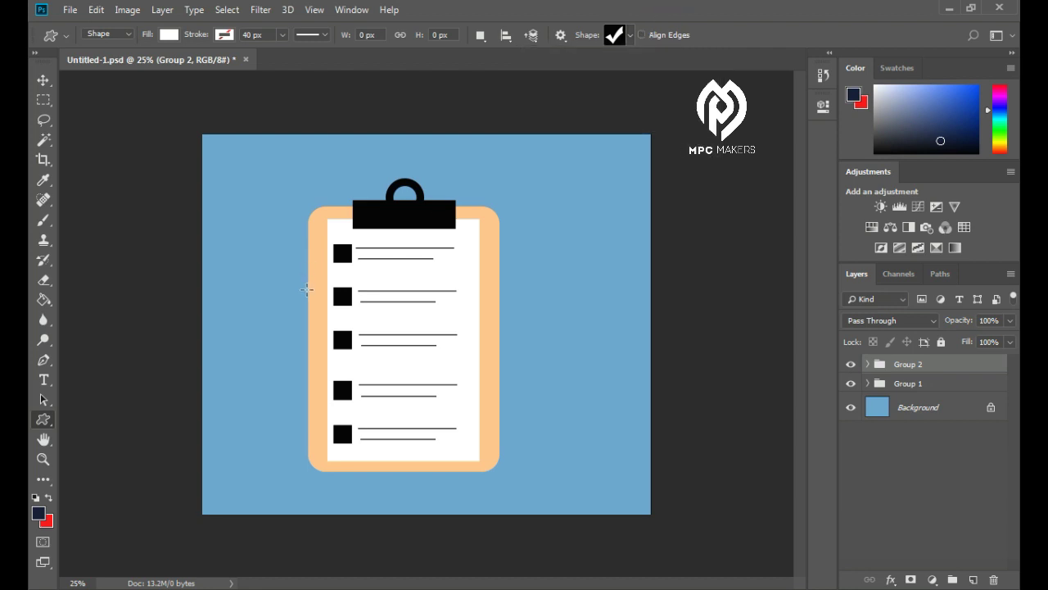
drag(323, 261, 358, 300)
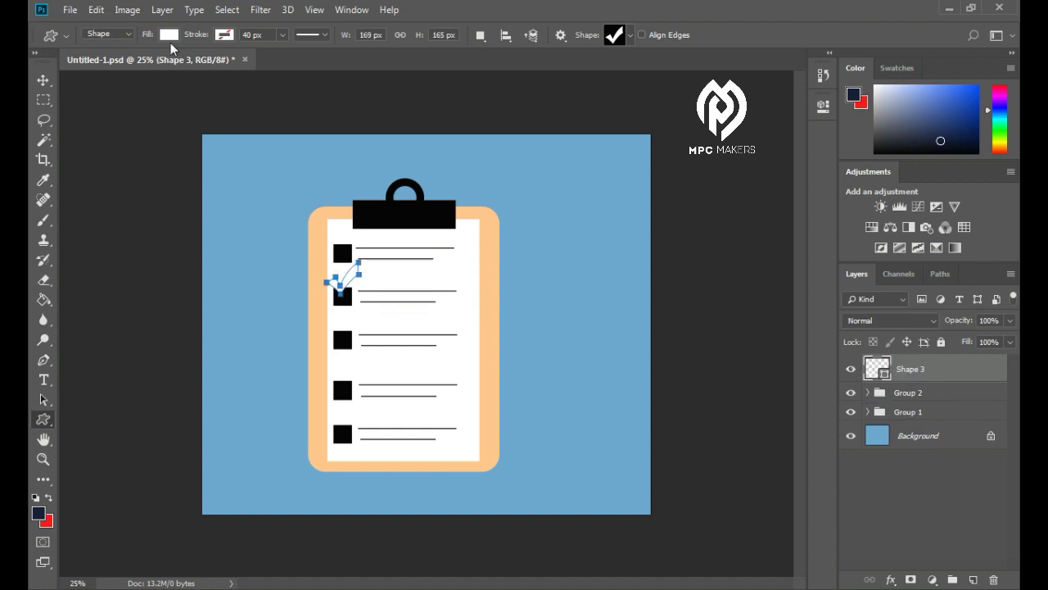
Fill the check mark with bright green 00ff00
click(169, 36)
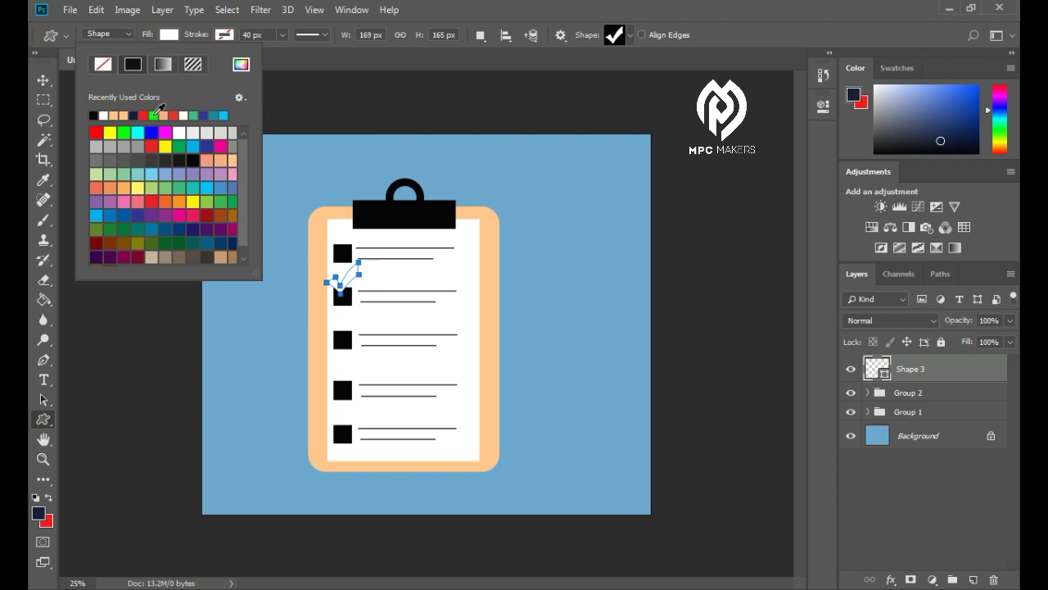
click(154, 116)
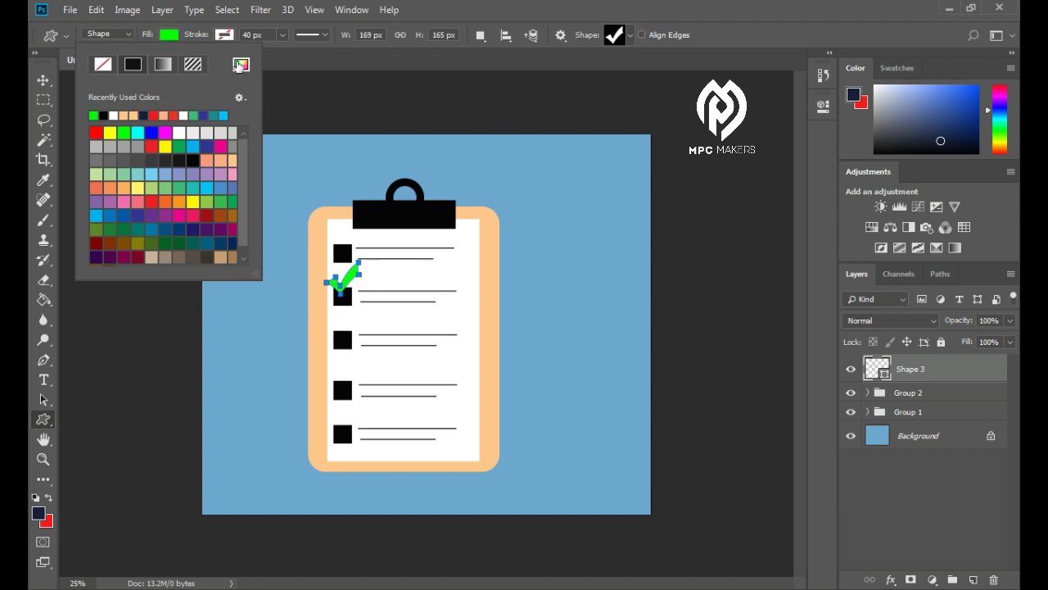
click(239, 65)
click(380, 537)
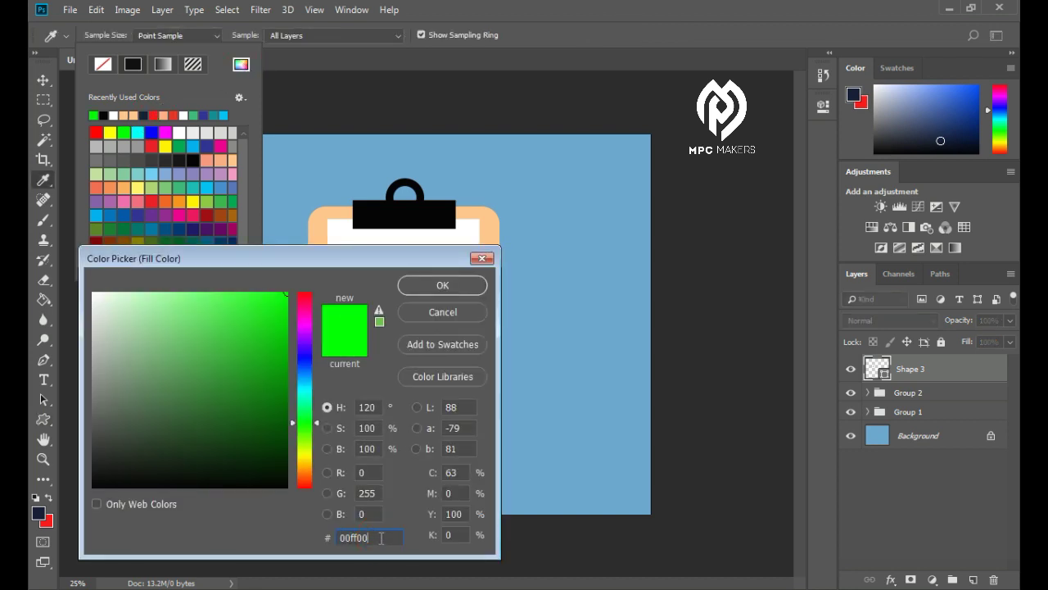
drag(381, 538, 334, 538)
click(388, 538)
click(443, 285)
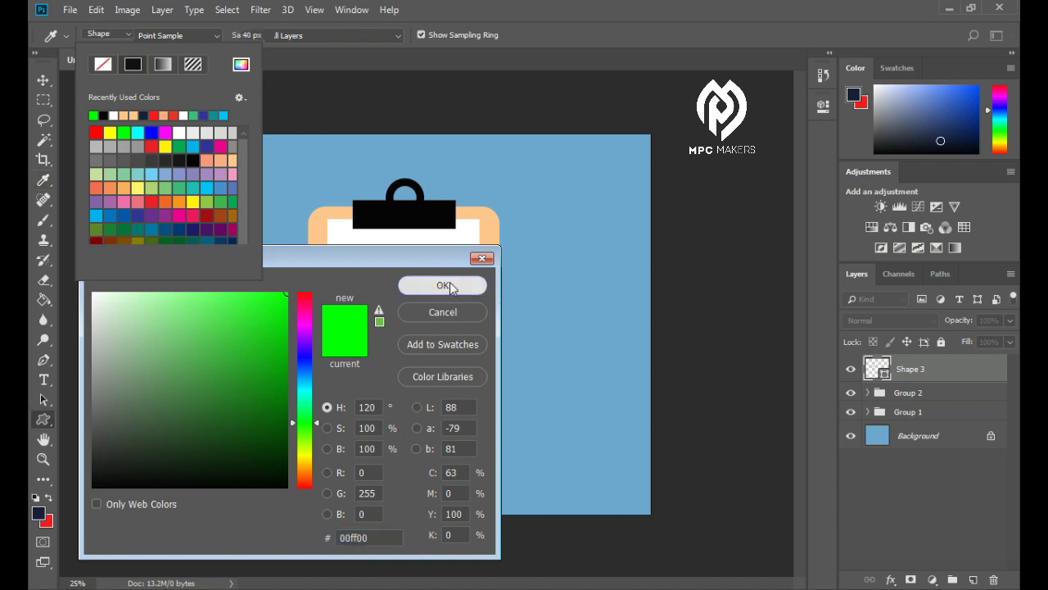
Move the green check mark slightly down so it sits over the second square
click(42, 79)
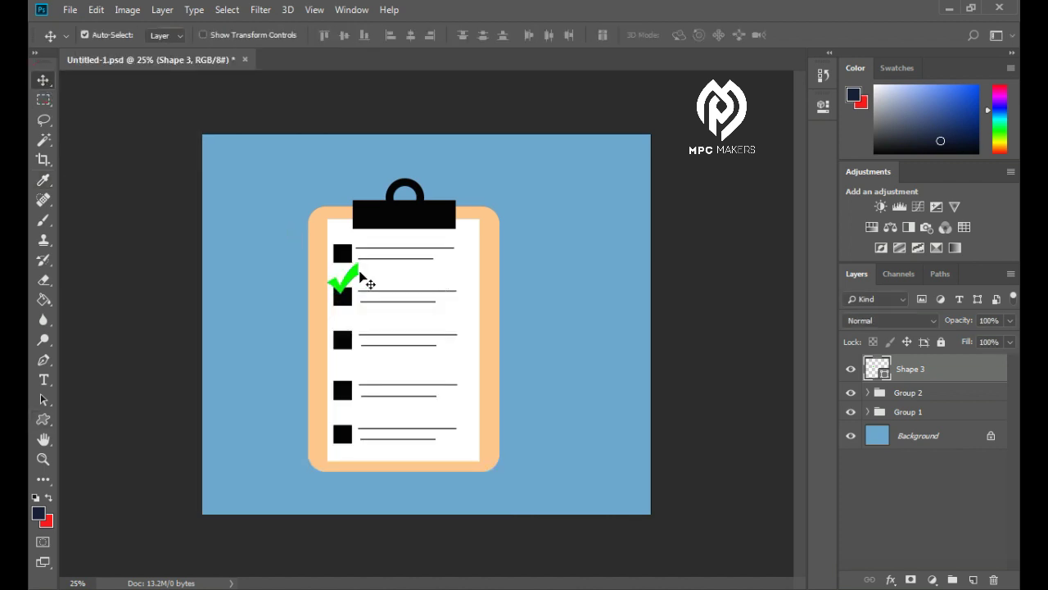
drag(349, 284, 352, 286)
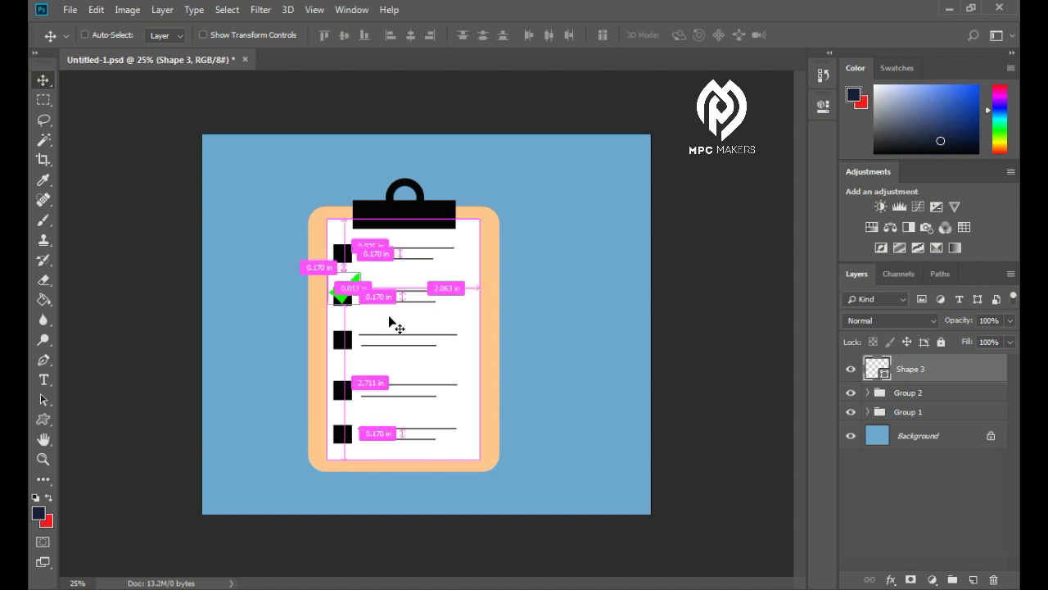
Scale the green check mark proportionally to 75.74% and move it down over the second checklist square
key(ctrl+t)
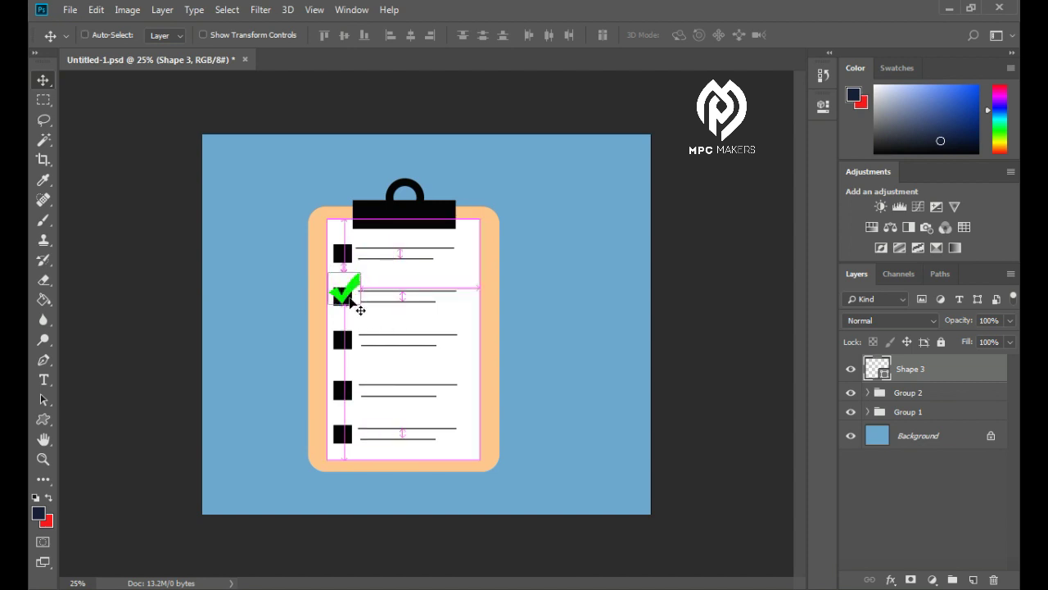
drag(361, 308, 354, 299)
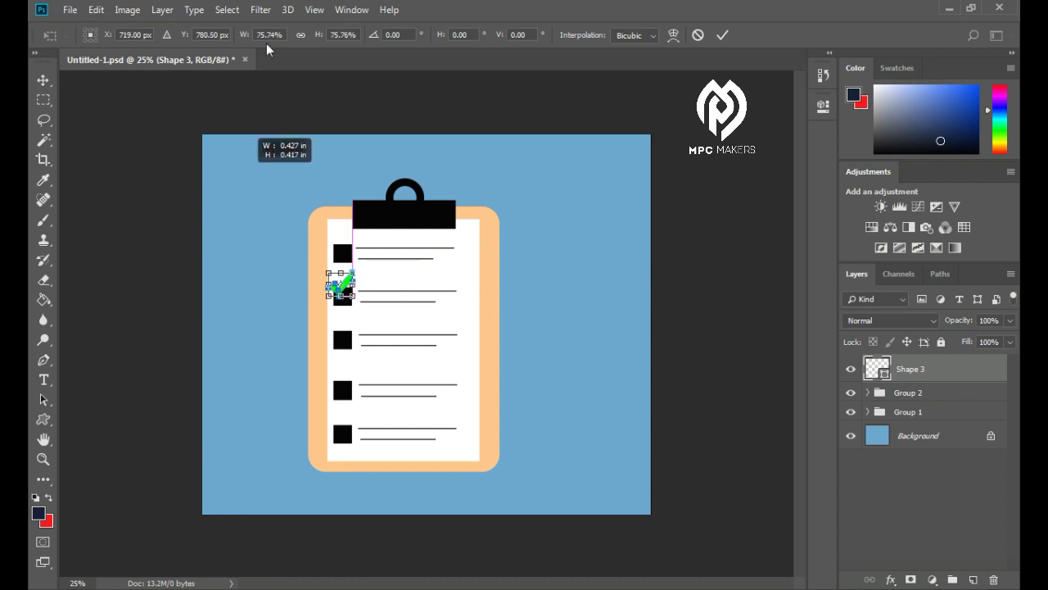
click(299, 35)
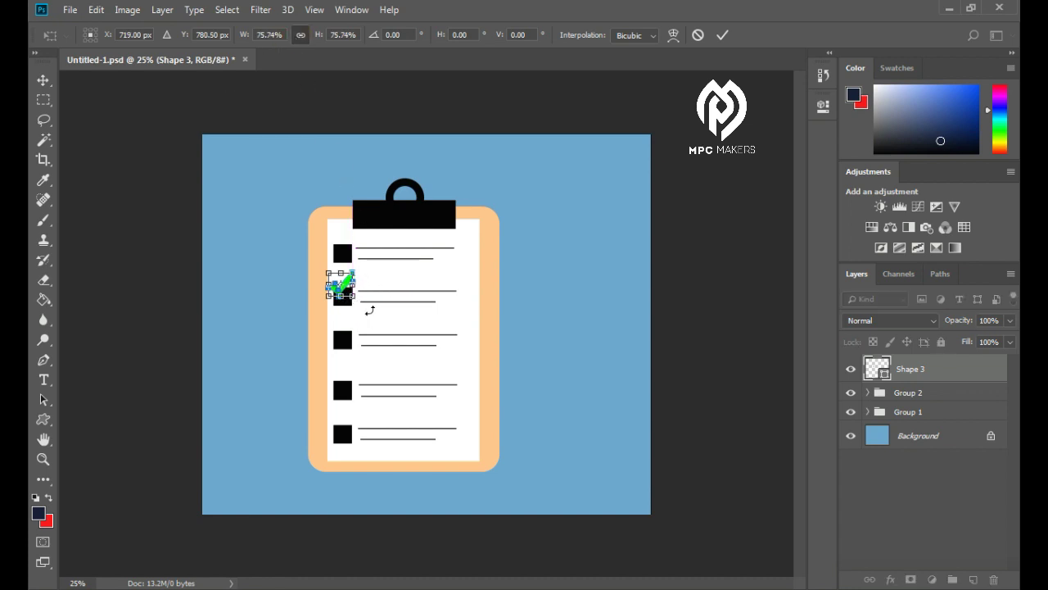
key(Return)
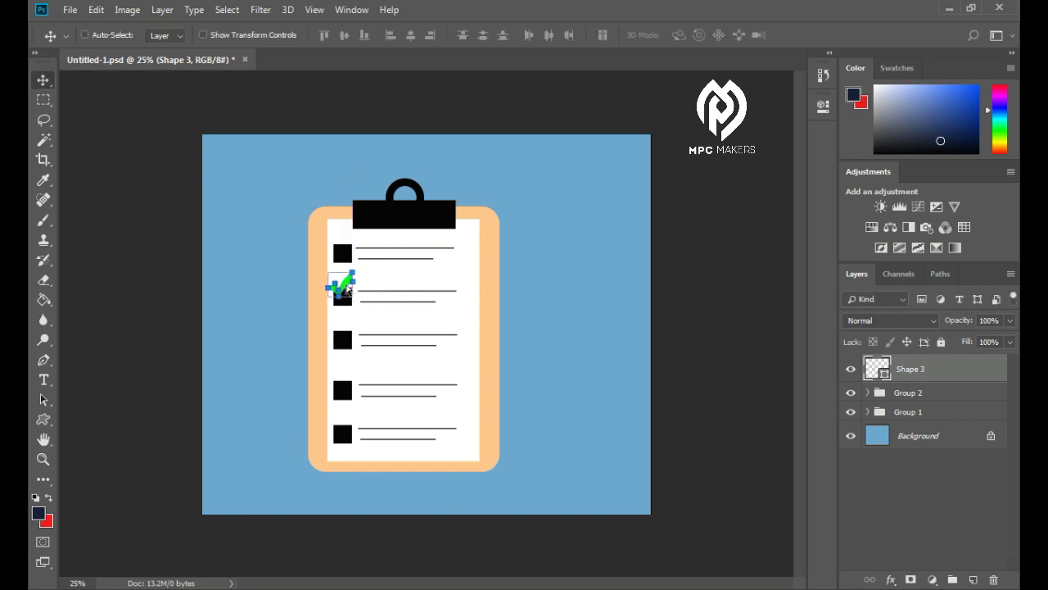
drag(351, 285, 350, 296)
Group the Shape 3, Group 2 and Group 1 layers and move the whole clipboard to the horizontal centre of the canvas
click(948, 375)
shift+click(927, 412)
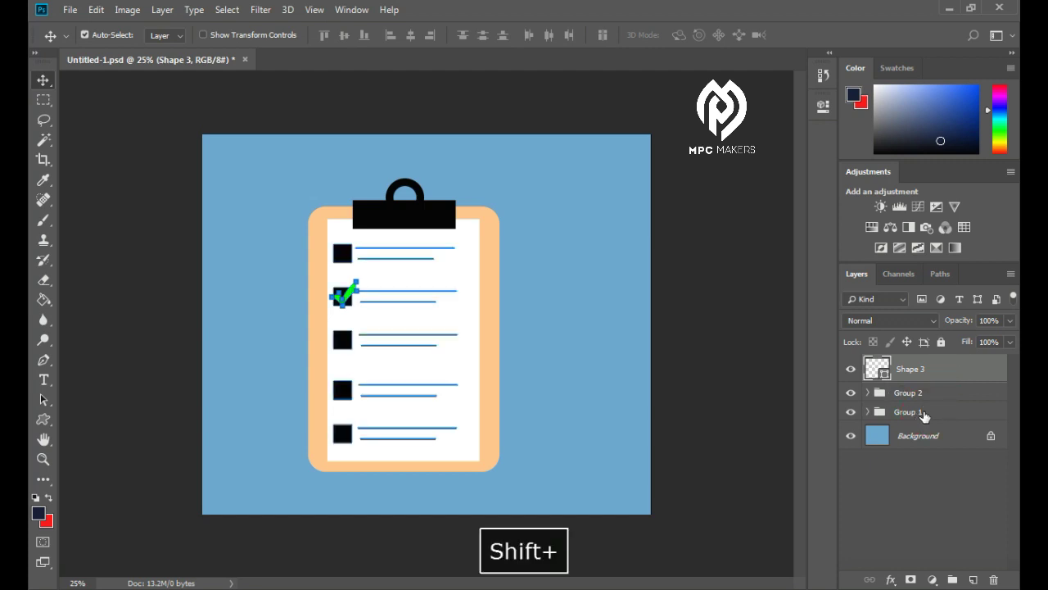
key(ctrl+g)
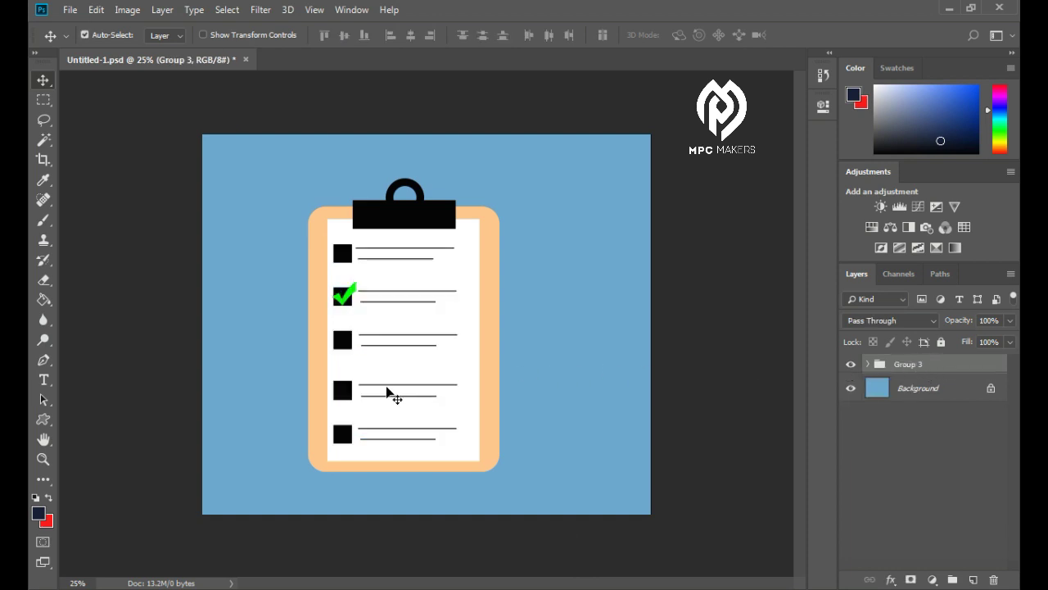
drag(501, 353, 518, 334)
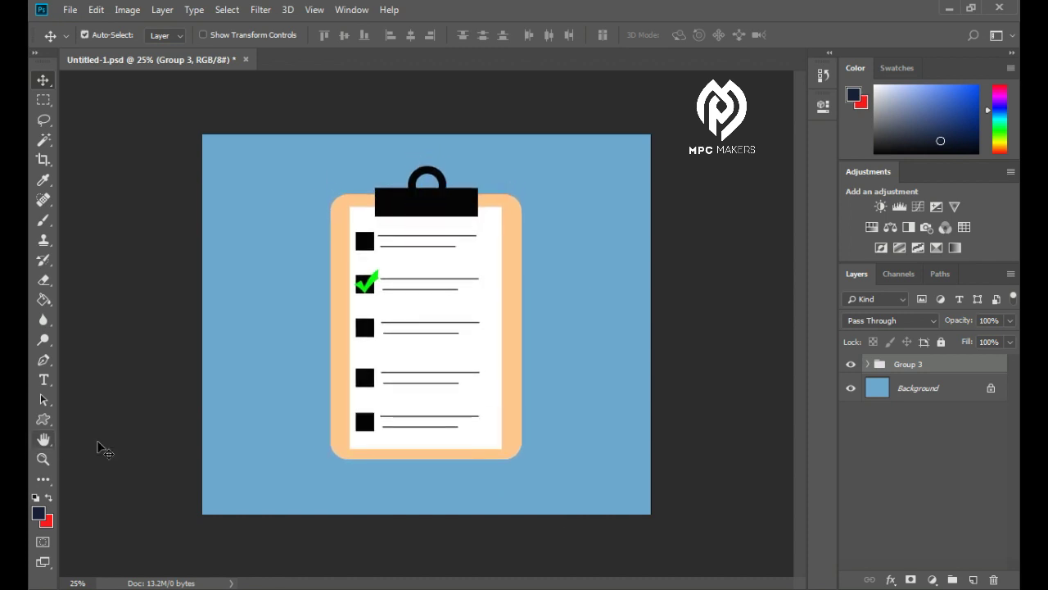
Draw a circle about 1727 px in diameter around the clipboard with the Ellipse tool
click(46, 419)
click(49, 418)
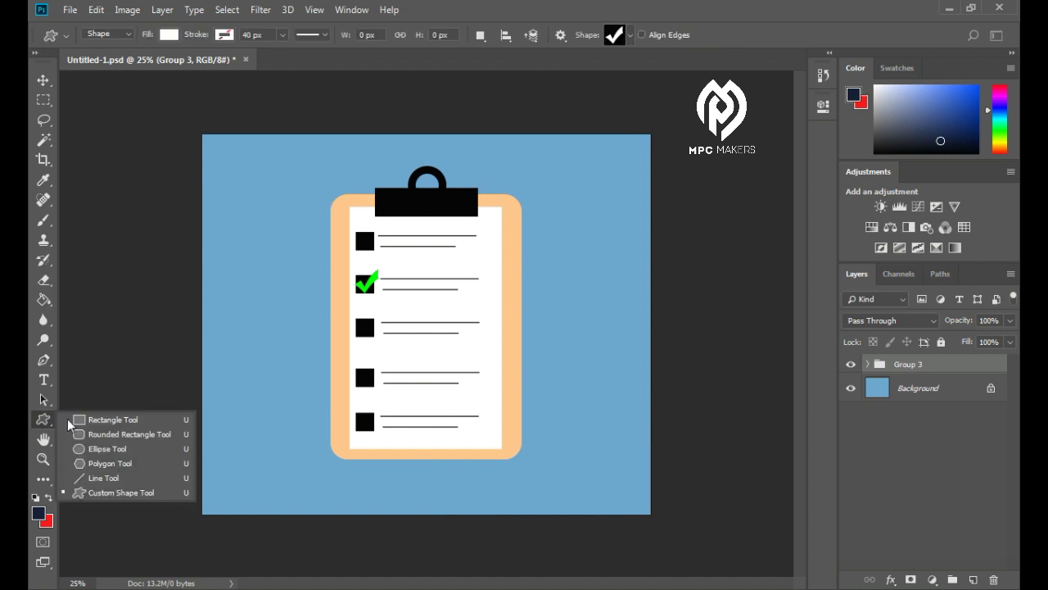
click(123, 449)
drag(288, 170, 620, 503)
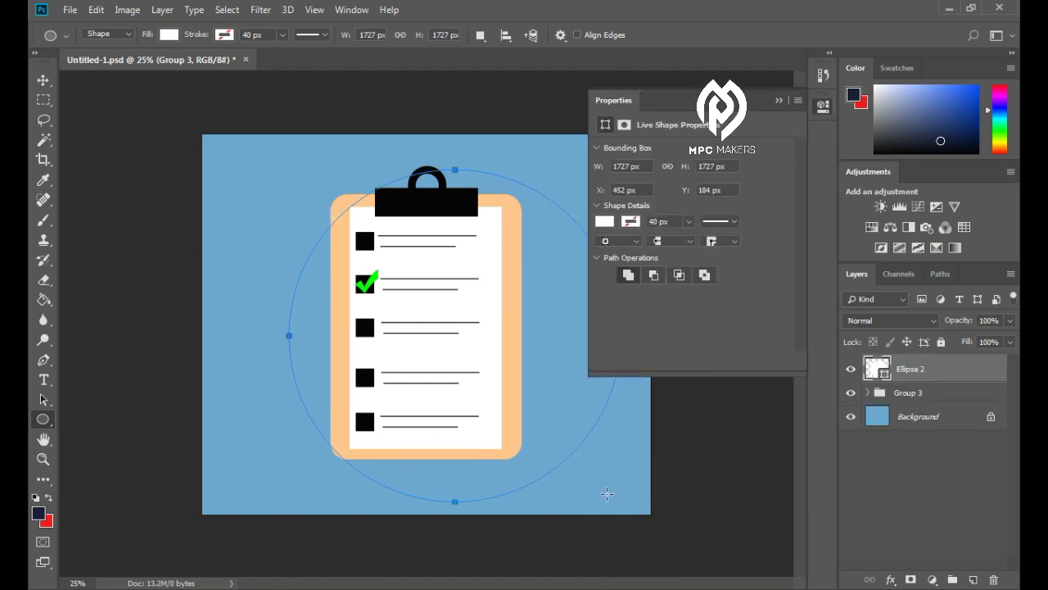
Fill the large circle with red f71616
click(167, 35)
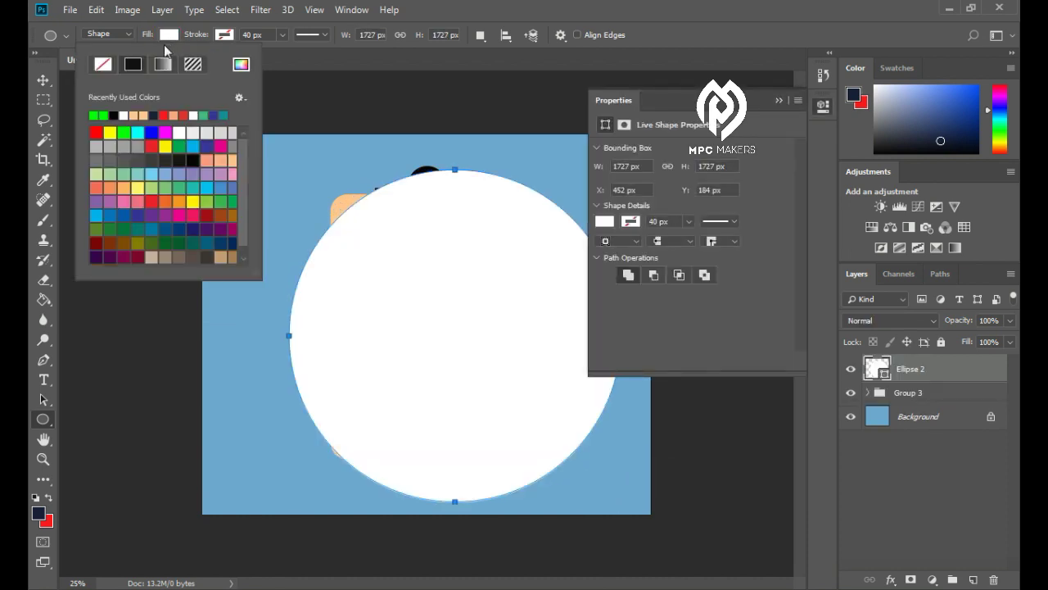
click(168, 116)
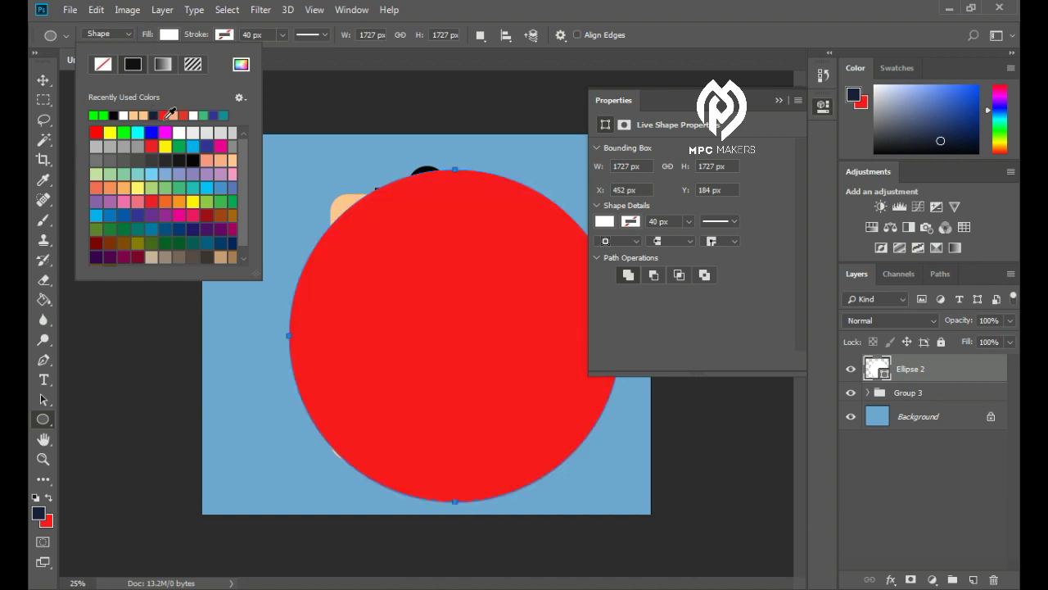
click(241, 64)
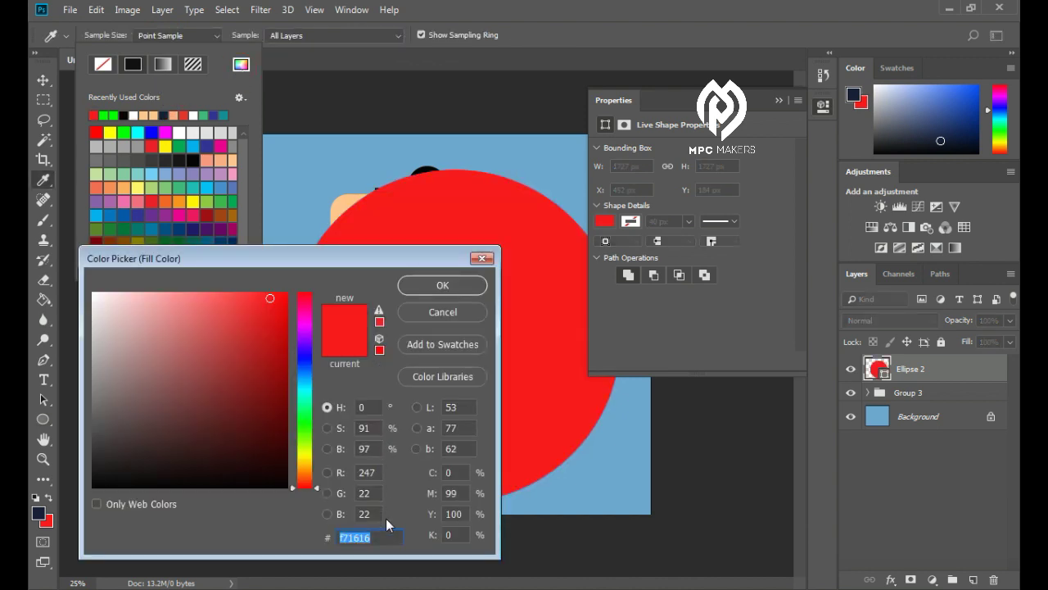
mouse_move(388, 541)
mouse_down()
mouse_move(330, 539)
mouse_move(381, 535)
mouse_up()
click(440, 288)
click(780, 101)
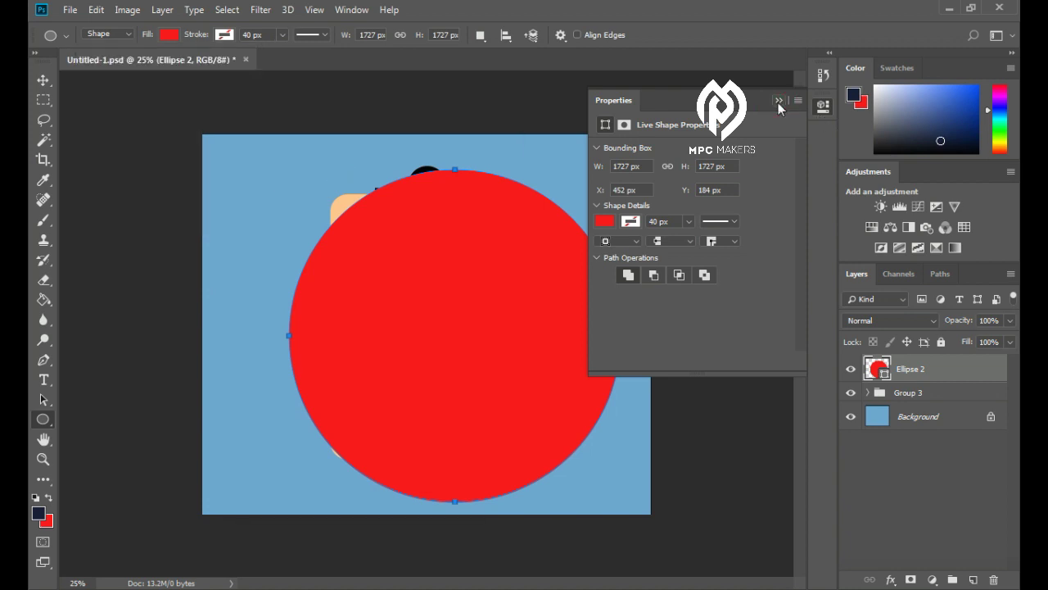
click(776, 103)
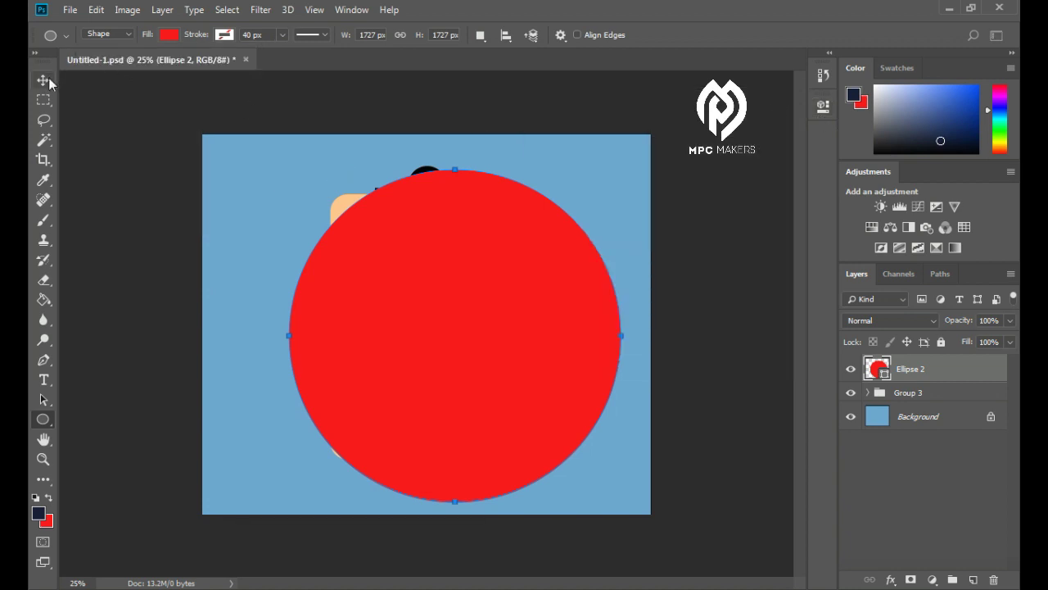
Place the red circle's layer beneath the clipboard group and move the clipboard over the middle of the circle
click(43, 80)
drag(924, 378, 935, 403)
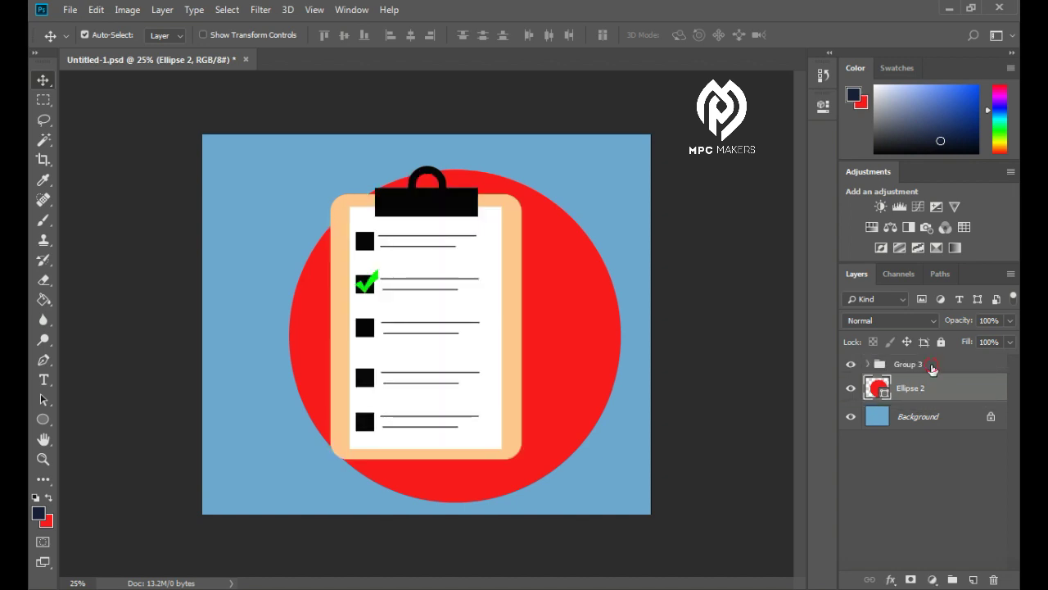
click(932, 369)
key(ctrl)
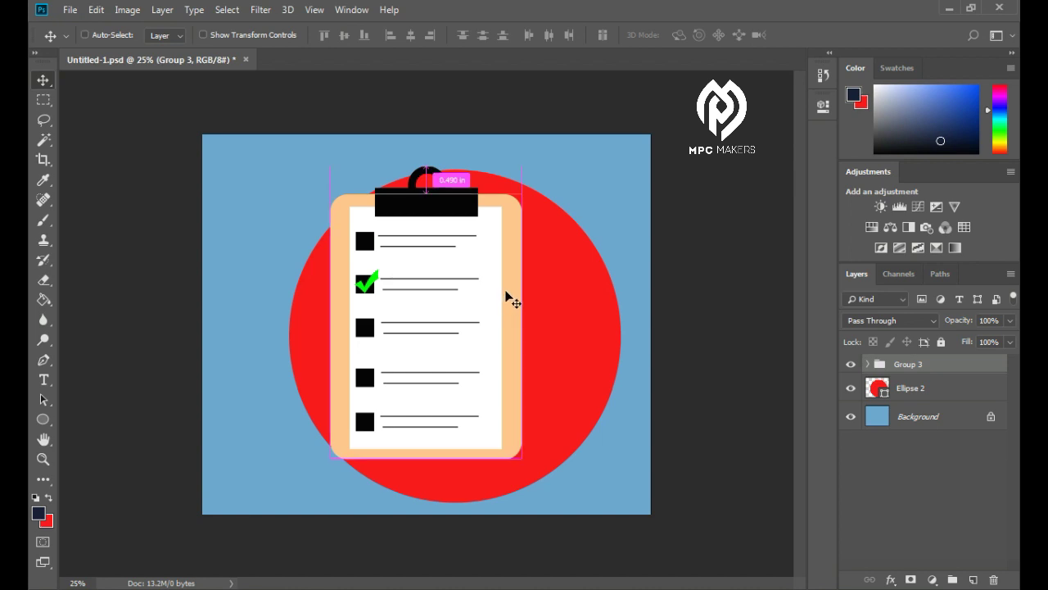
drag(521, 293, 542, 310)
Scale the clipboard group proportionally to 92.36% so it fits inside the red circle
key(ctrl+t)
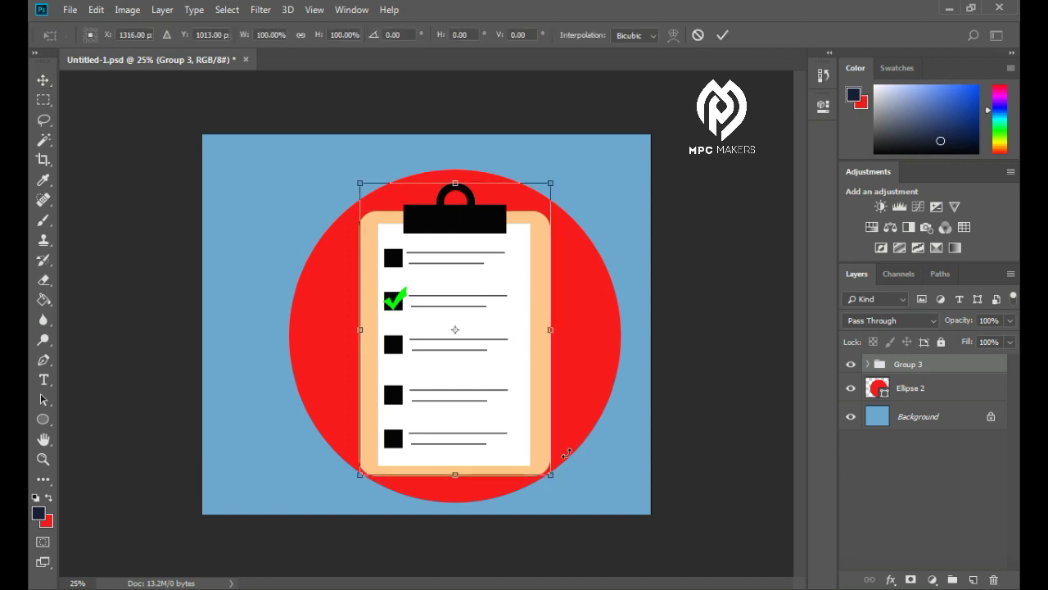
drag(549, 475, 523, 432)
click(300, 35)
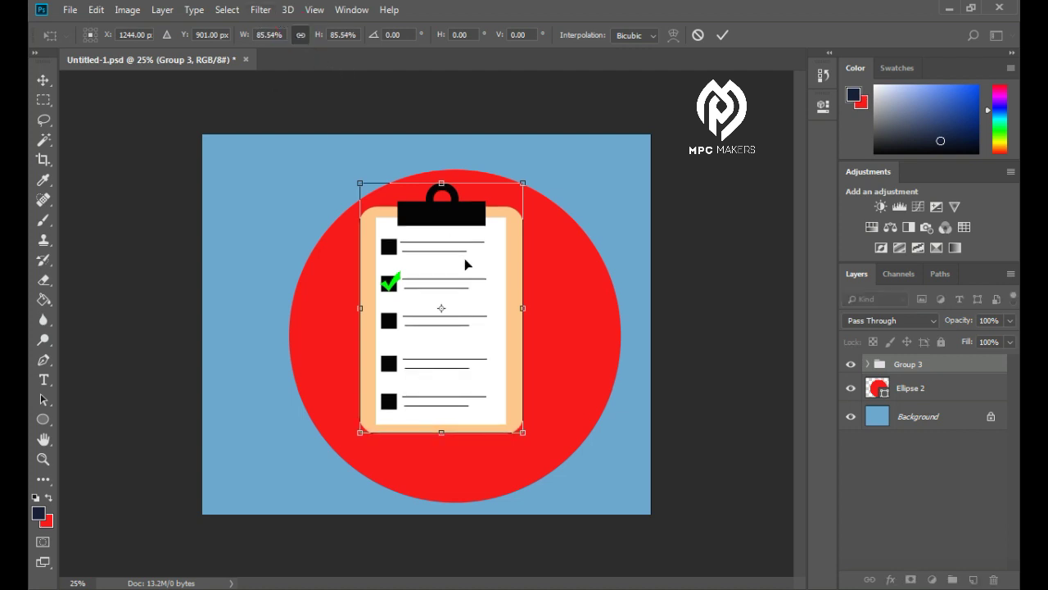
drag(525, 430, 540, 451)
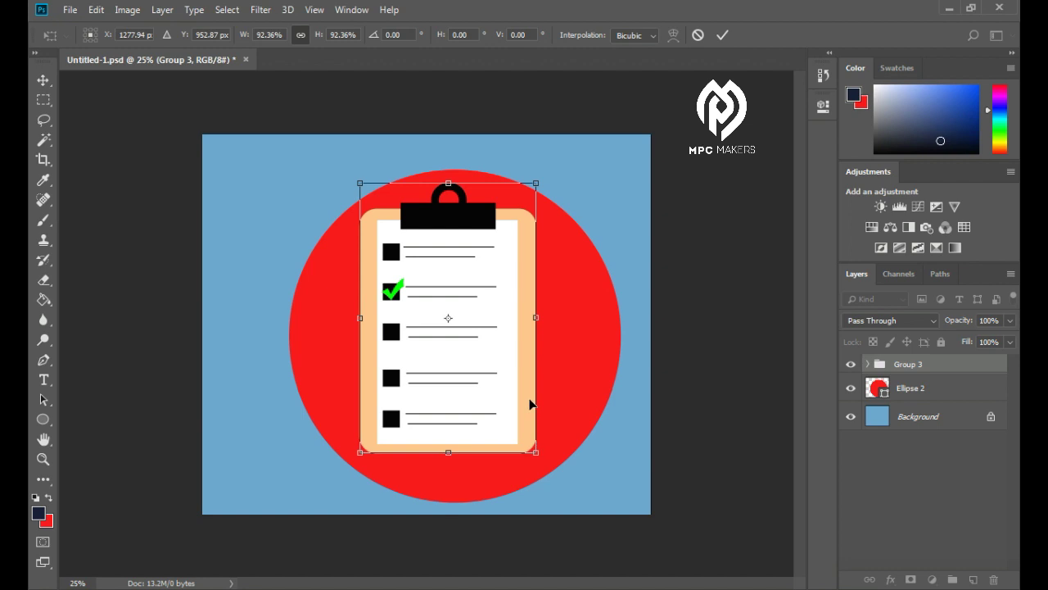
key(Return)
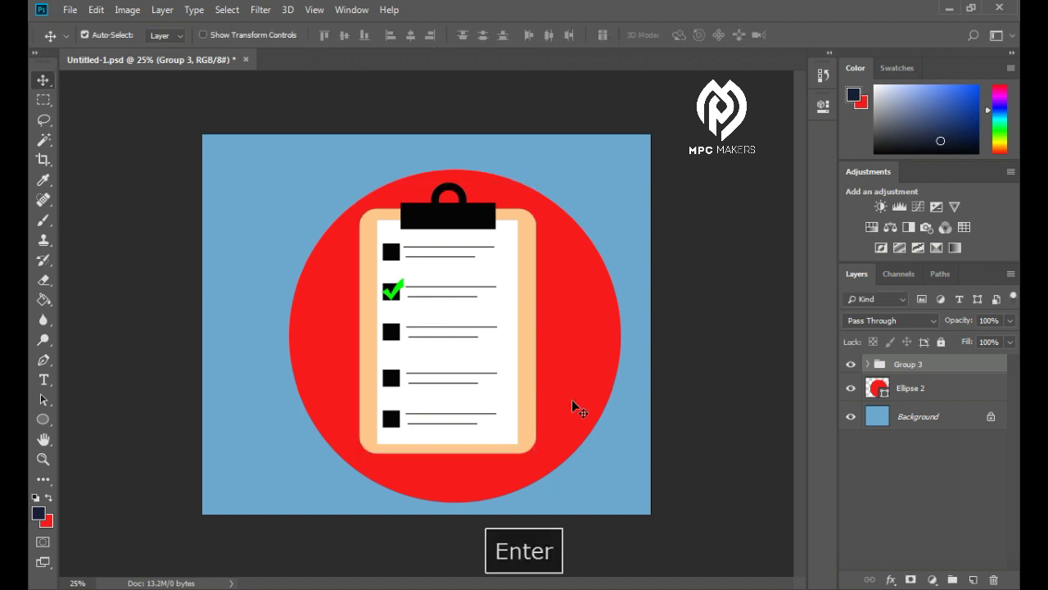
Centre the clipboard on the red circle and move both together to the middle of the canvas
drag(531, 399, 535, 406)
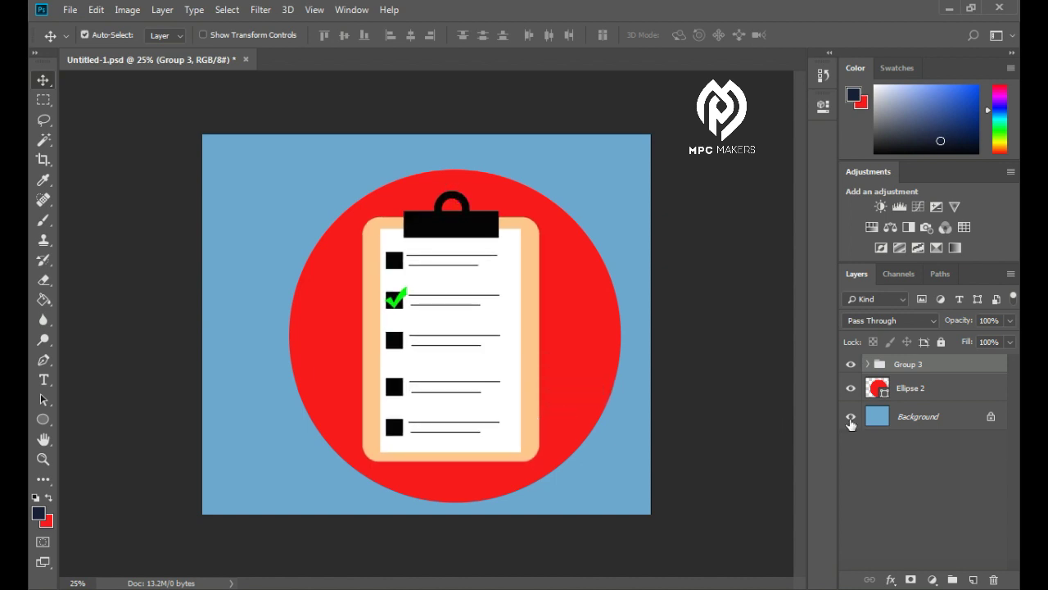
ctrl+click(942, 393)
mouse_move(593, 315)
mouse_down()
mouse_move(569, 303)
mouse_move(574, 315)
mouse_up()
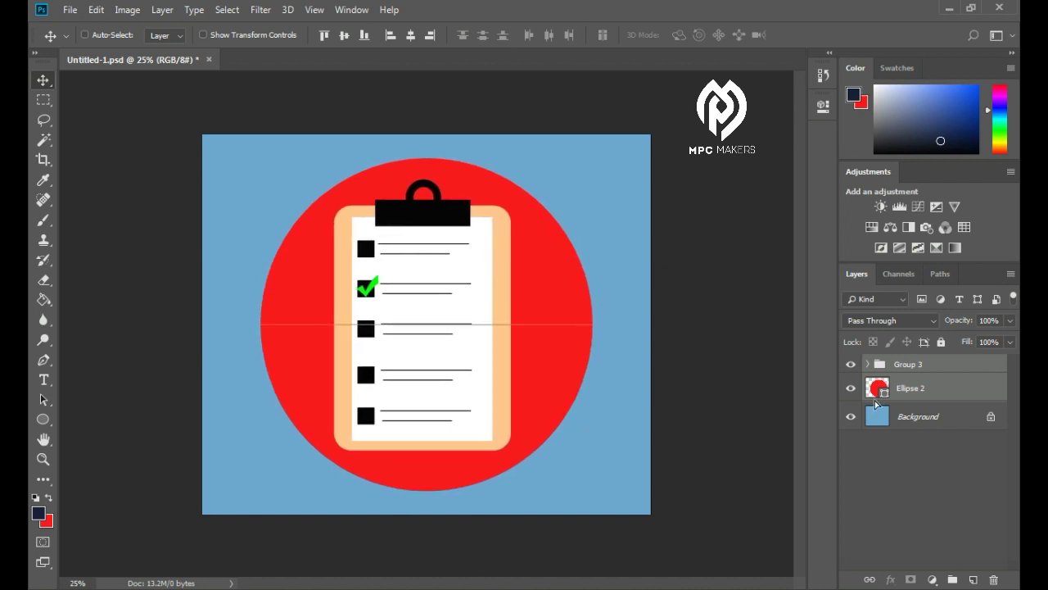
Draw a closed four-point shadow shape of about 1375 by 1546 px with the Pen tool, layered between the clipboard and the red circle
click(950, 391)
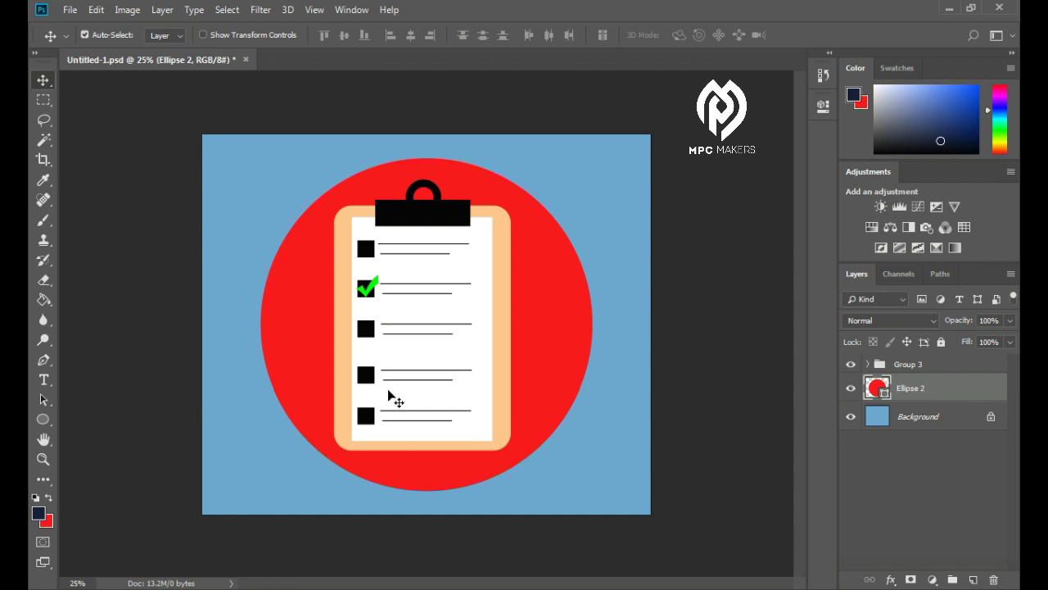
click(45, 360)
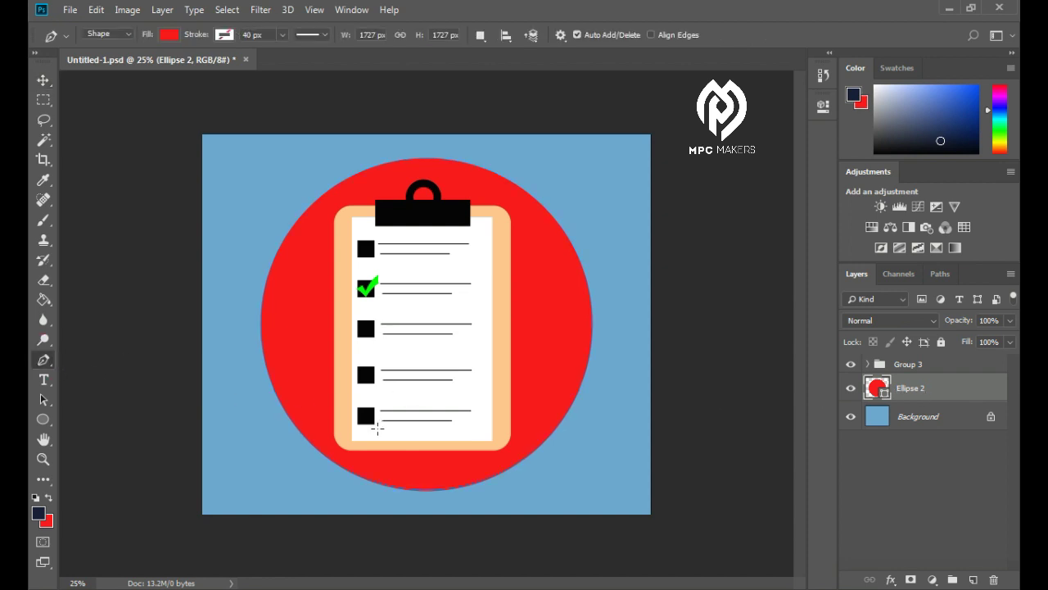
click(336, 435)
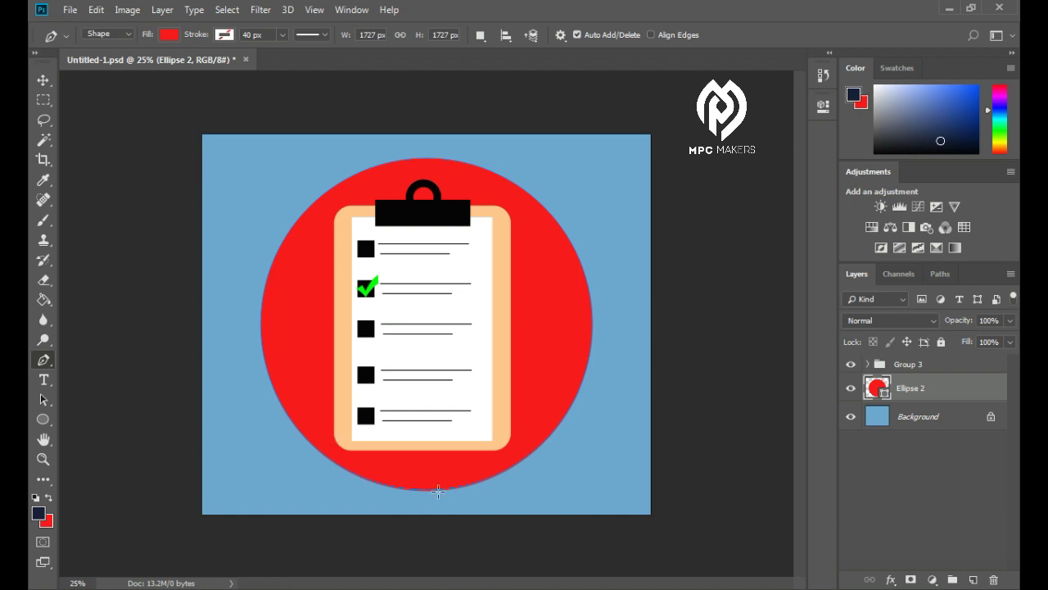
click(488, 509)
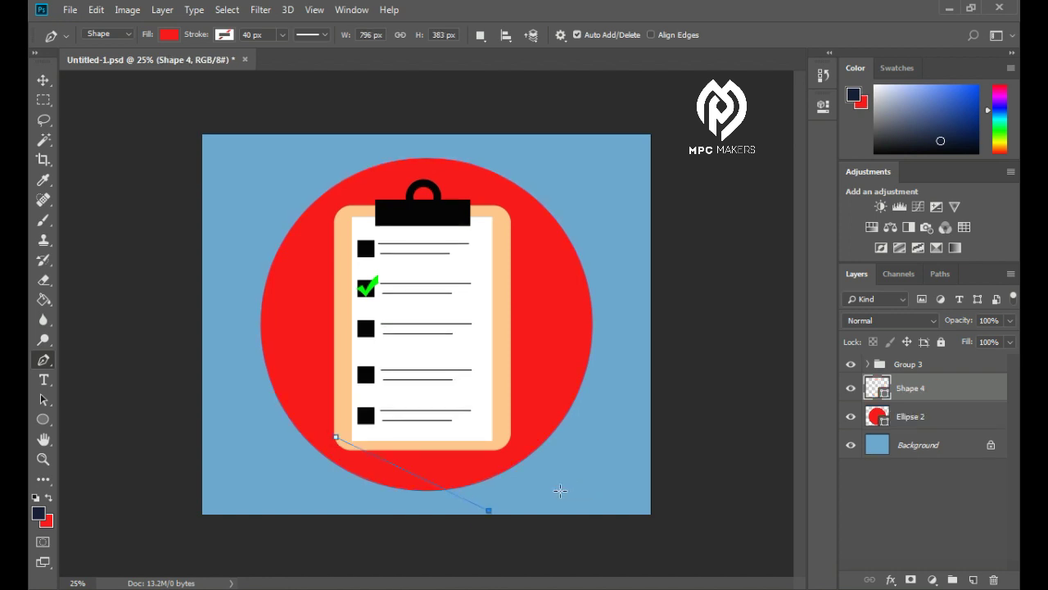
drag(488, 509, 407, 505)
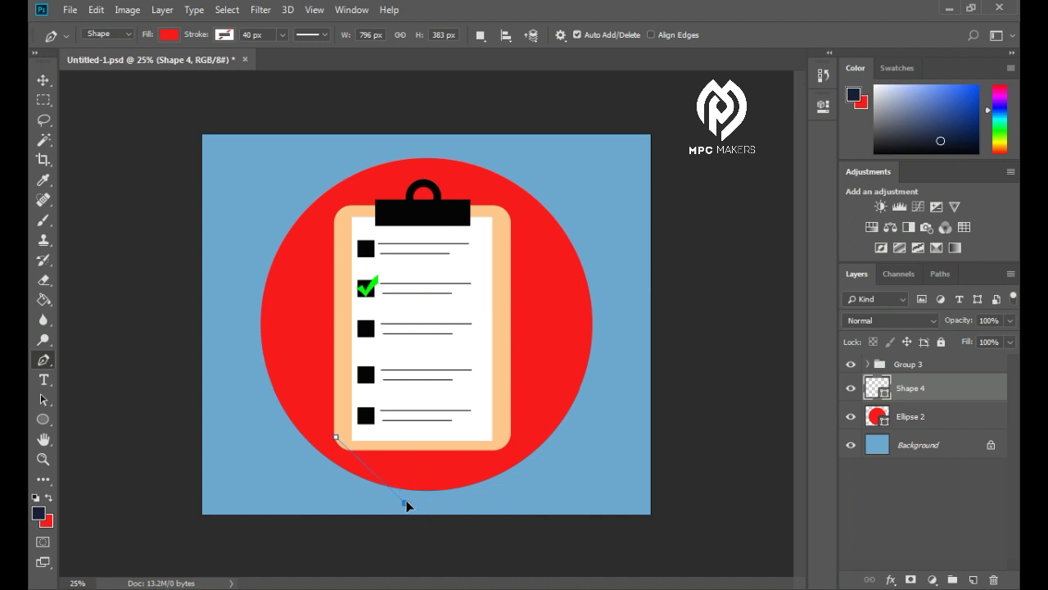
click(601, 429)
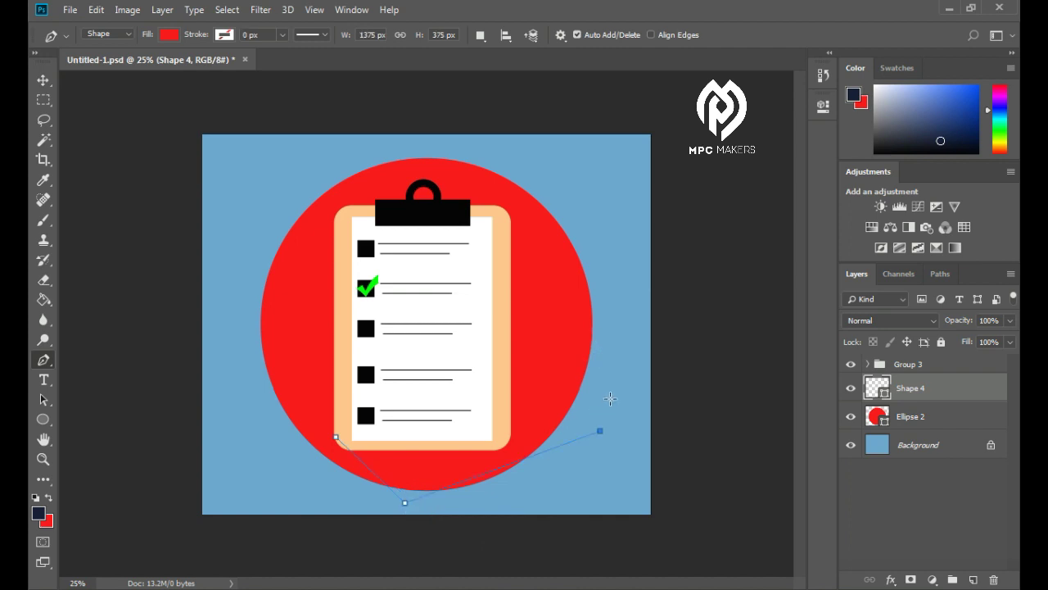
click(499, 207)
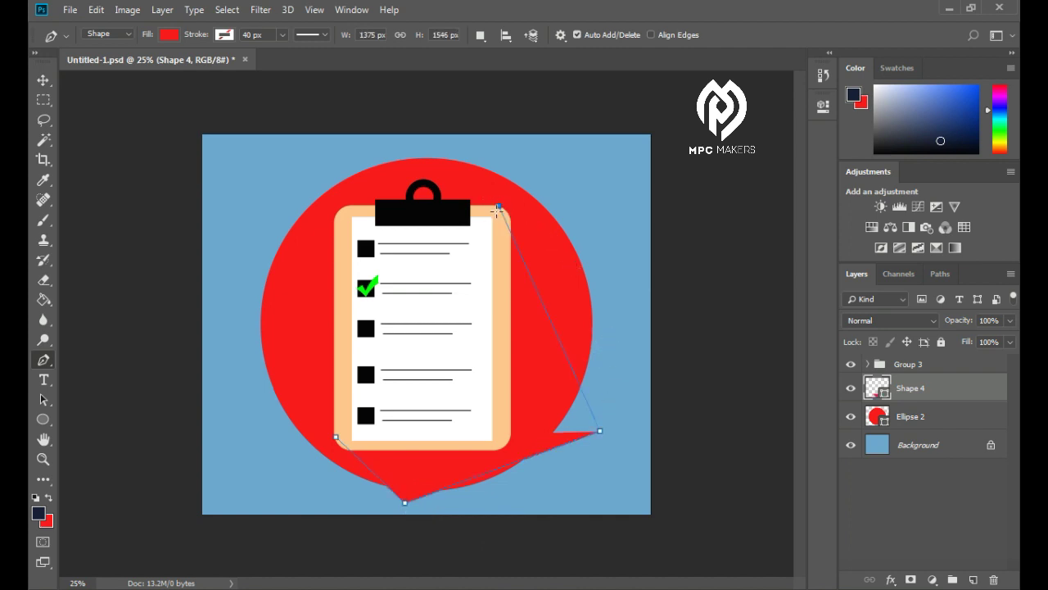
click(337, 436)
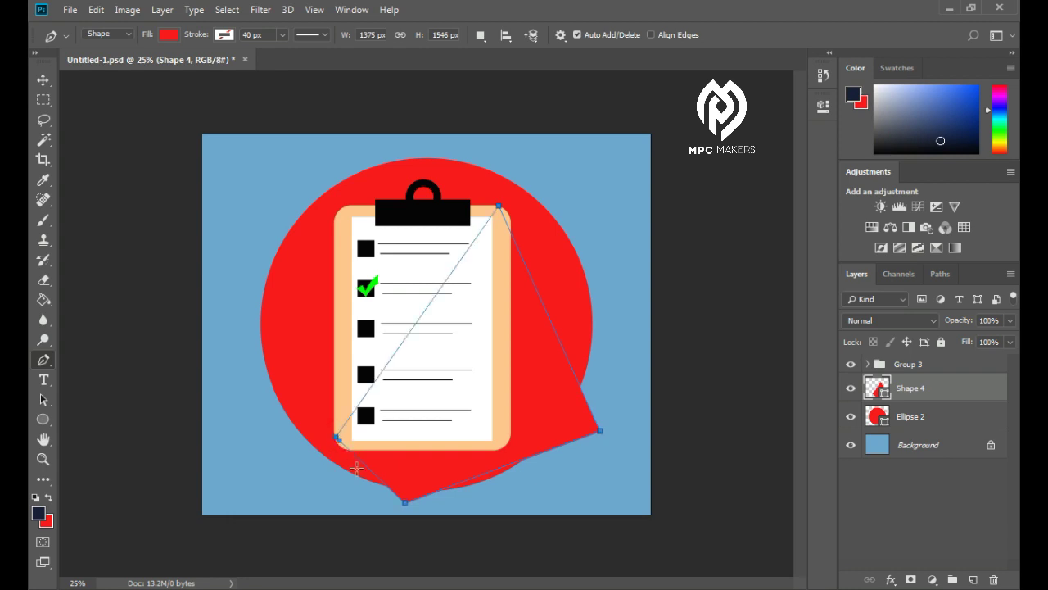
Fill the shadow shape with dark navy 121b31
click(168, 36)
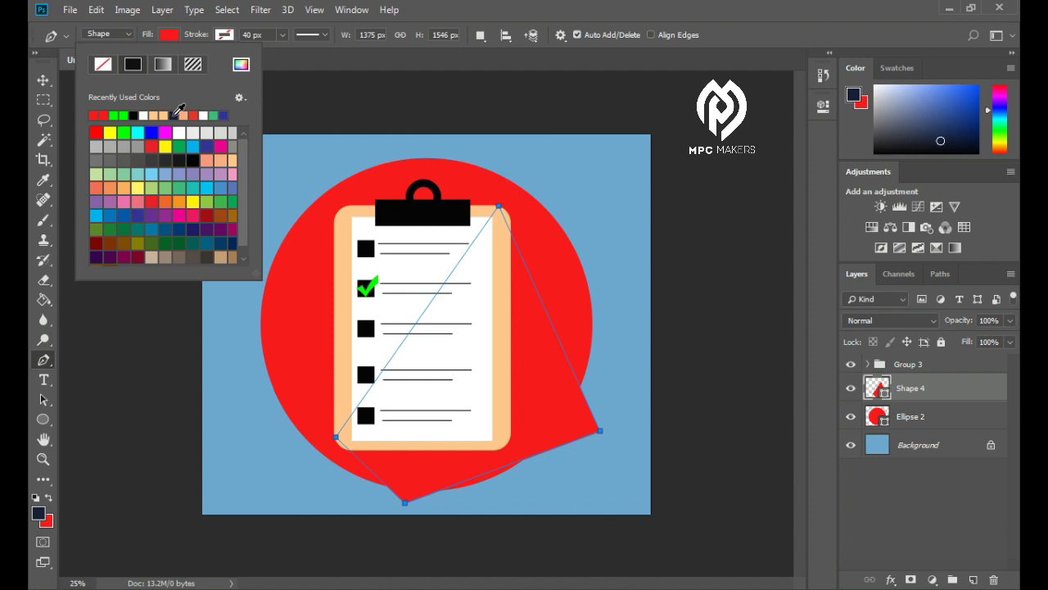
click(174, 116)
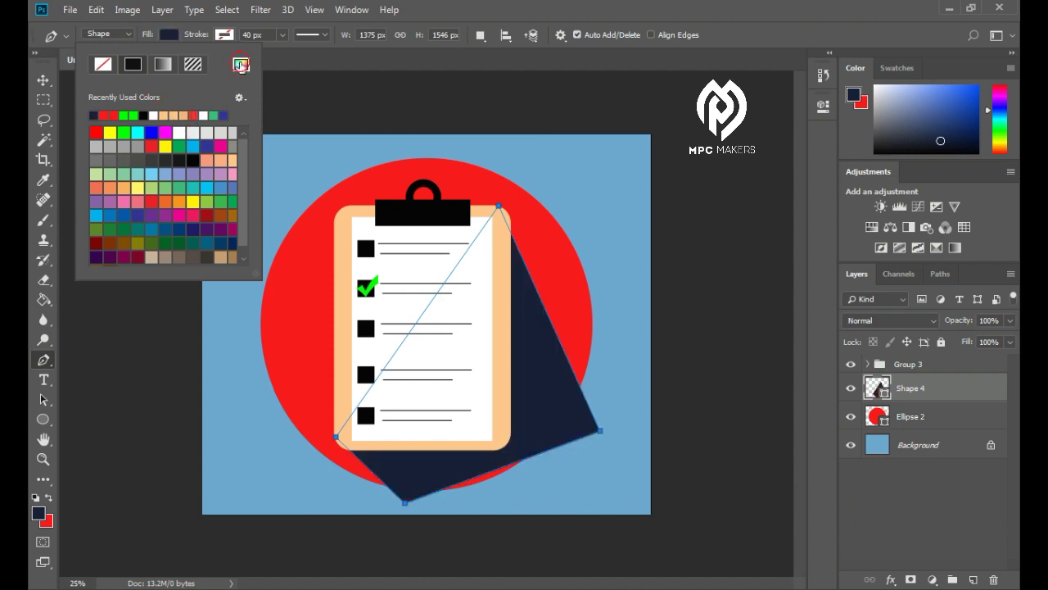
click(241, 65)
click(395, 538)
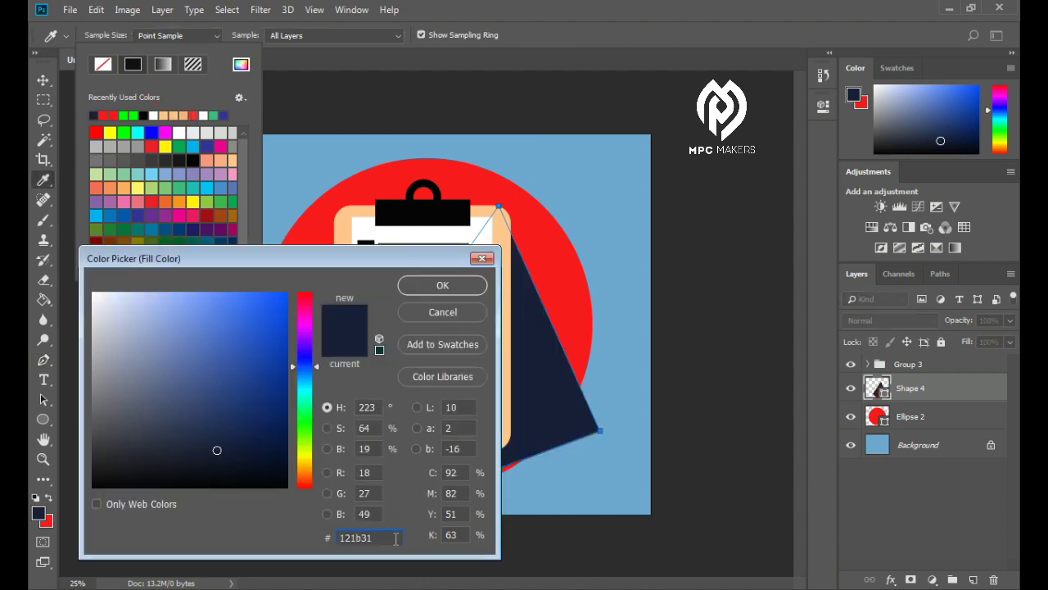
drag(395, 538, 339, 538)
click(423, 286)
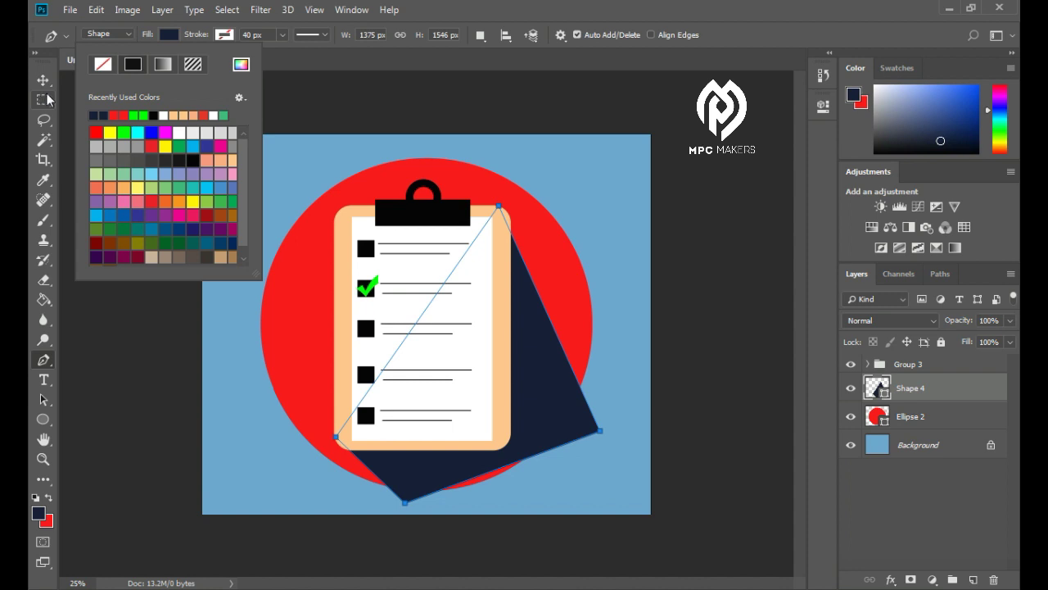
click(449, 5)
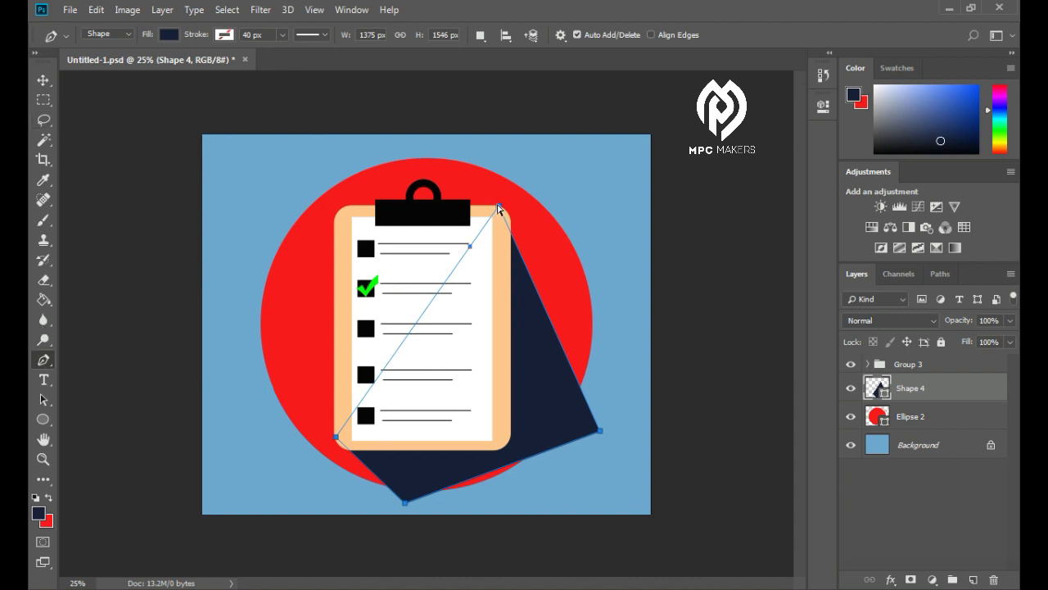
Reshape the shadow by moving its four anchor points to the clipboard's corners and past the red circle's edge, about 1411 by 1602 px overall
key(ctrl)
mouse_move(499, 206)
mouse_down()
mouse_move(509, 215)
mouse_move(506, 207)
mouse_up()
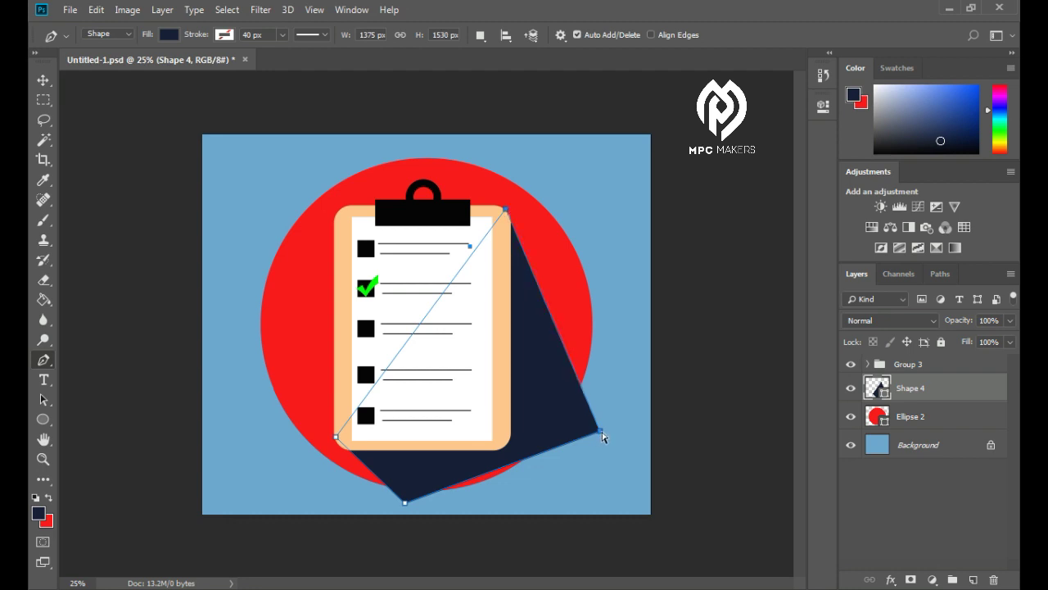
drag(600, 430, 605, 429)
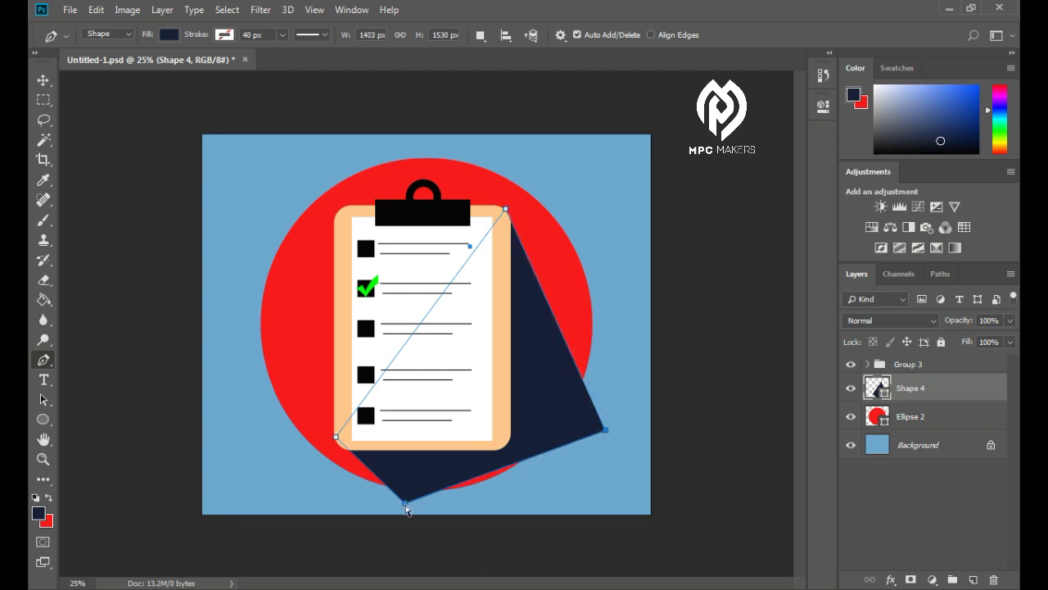
drag(405, 504, 411, 520)
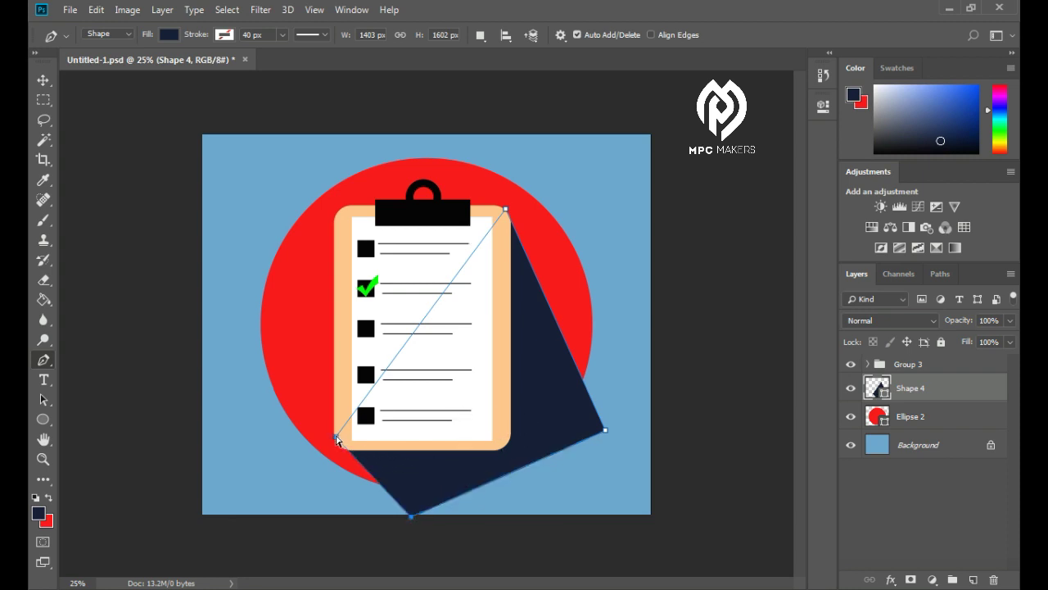
drag(336, 437, 335, 434)
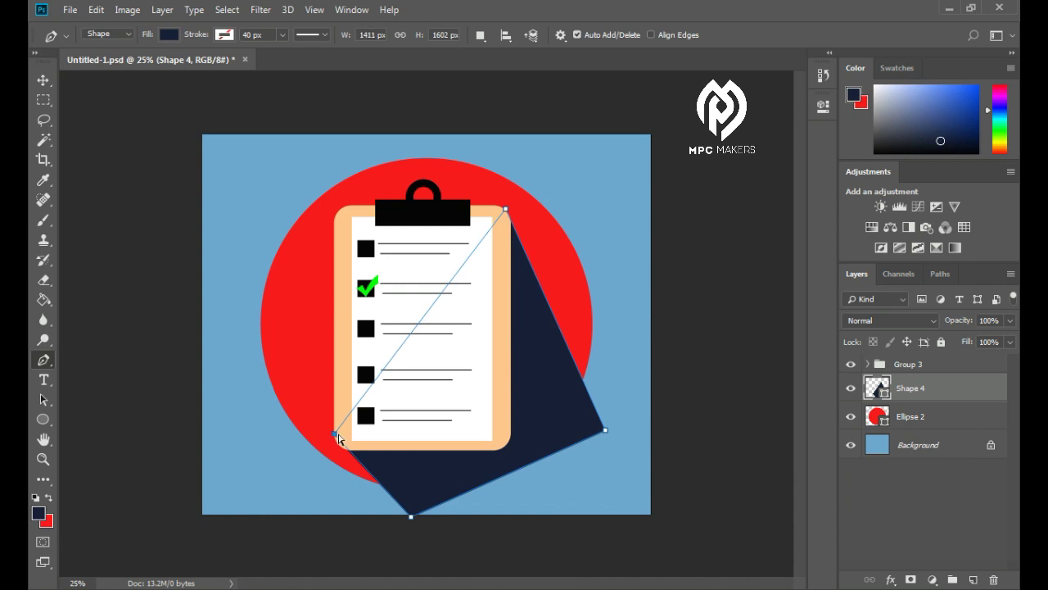
Clip the shadow shape to the red circle with a clipping mask
right_click(949, 385)
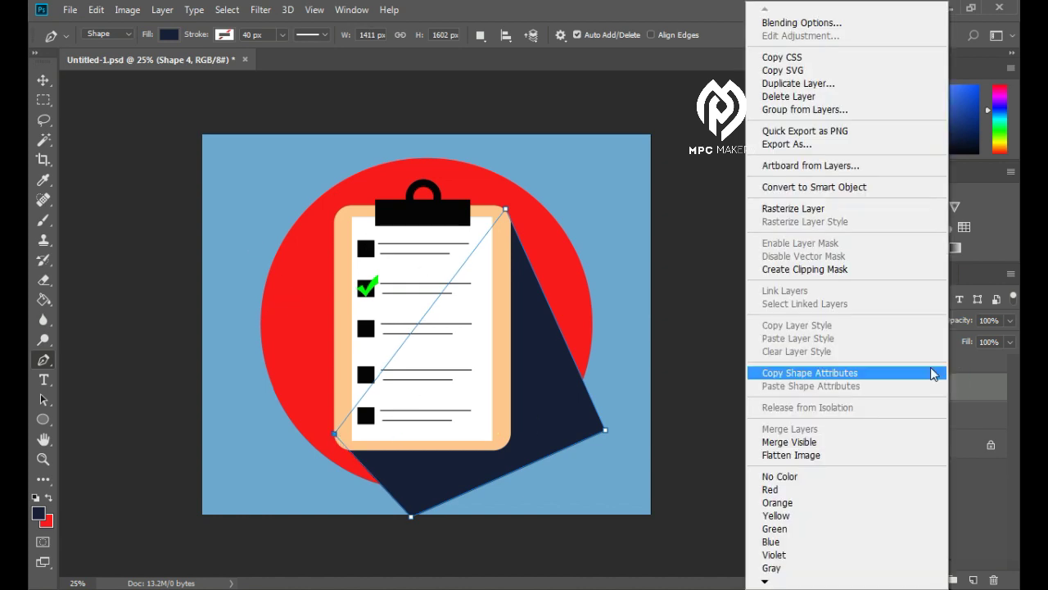
click(855, 269)
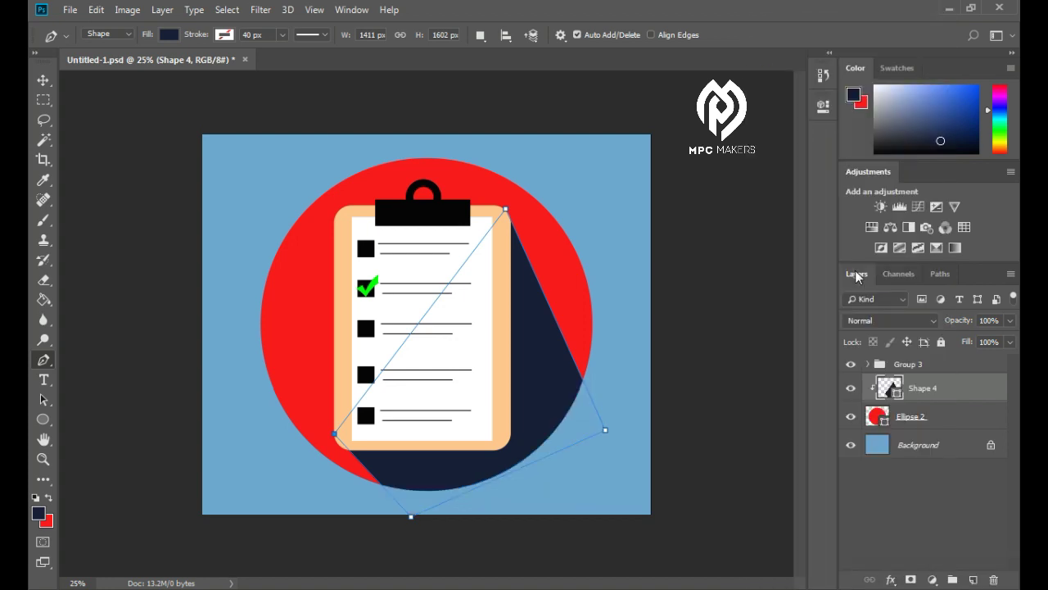
click(943, 363)
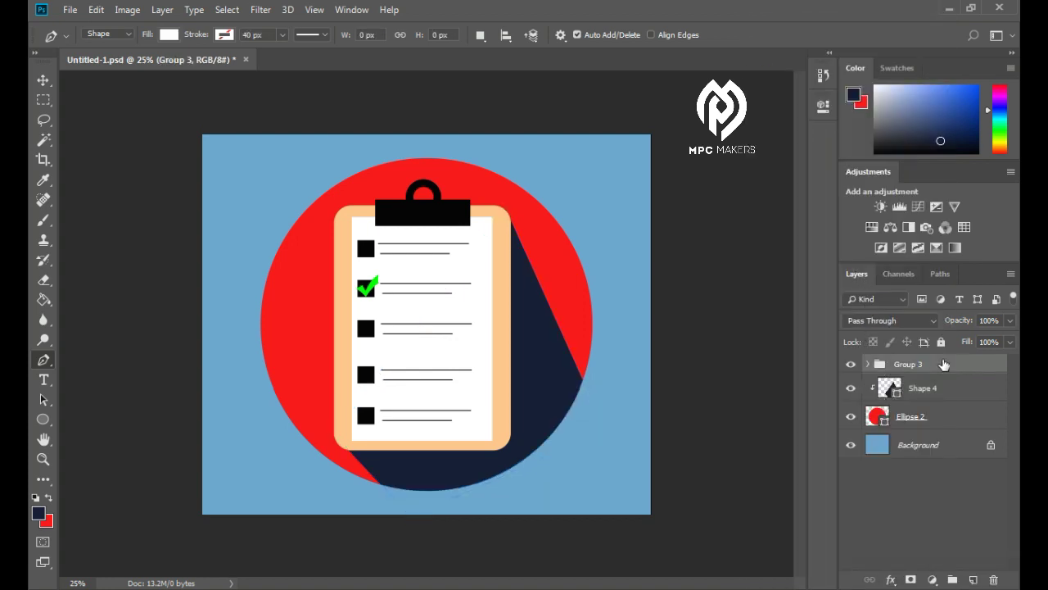
Reduce the shadow shape layer's fill to about 49%, leaving its opacity setting alone, and select the clipboard group
click(941, 392)
click(1011, 342)
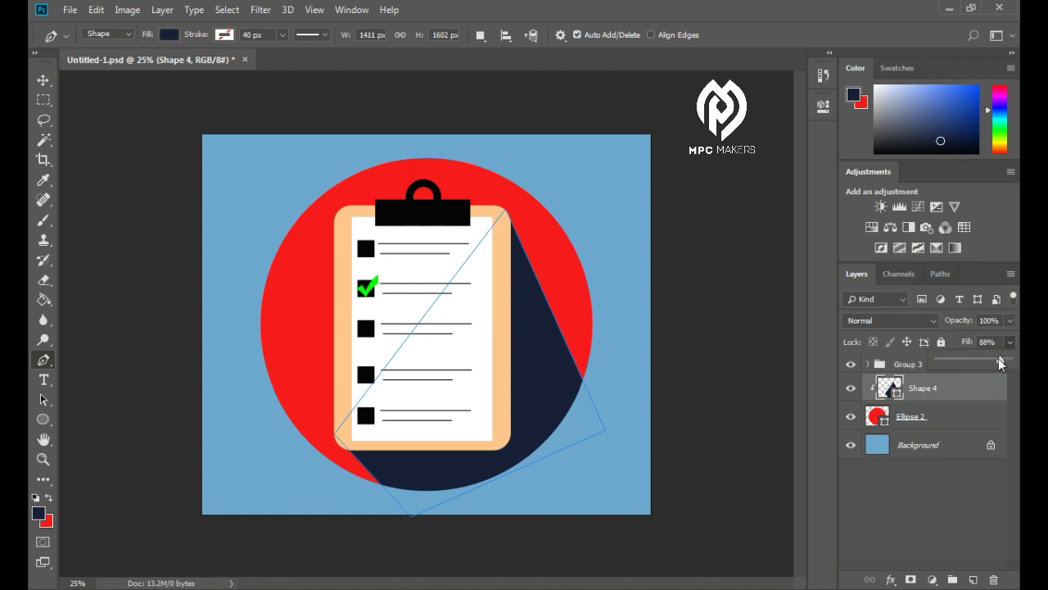
drag(999, 358, 976, 358)
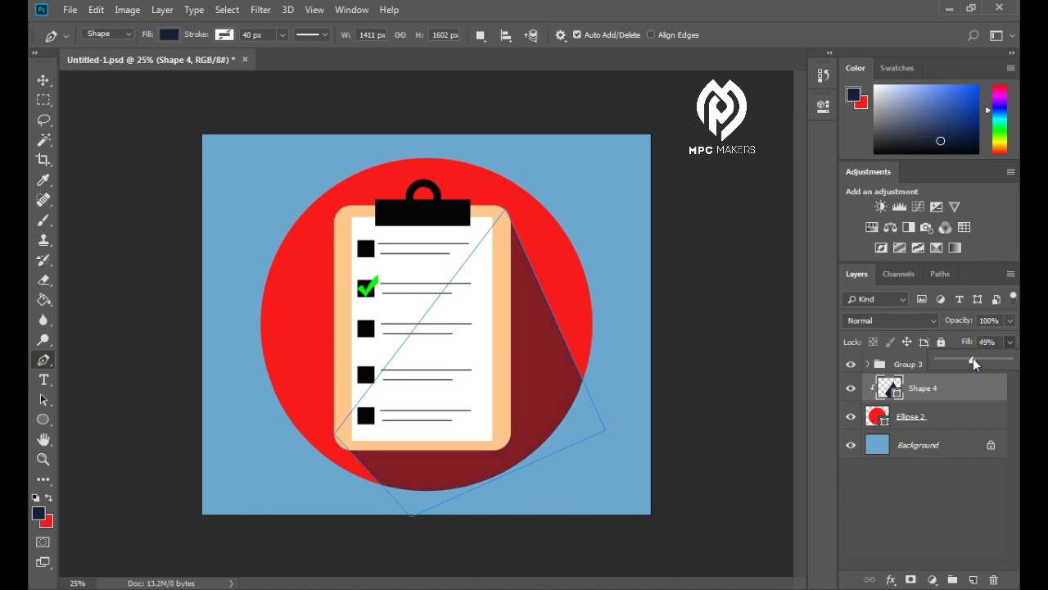
drag(973, 358, 971, 344)
click(996, 342)
click(967, 366)
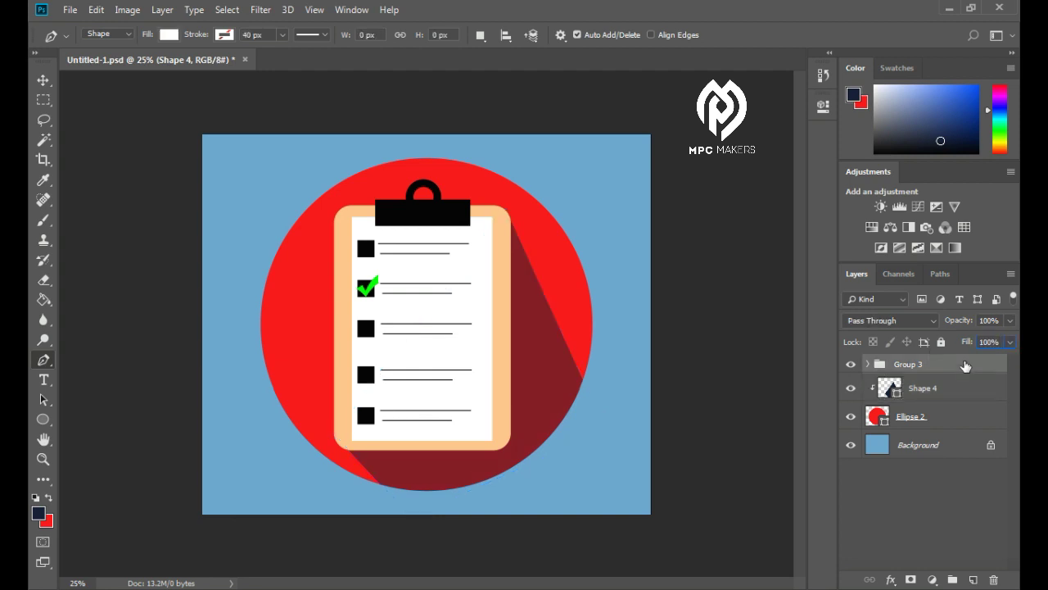